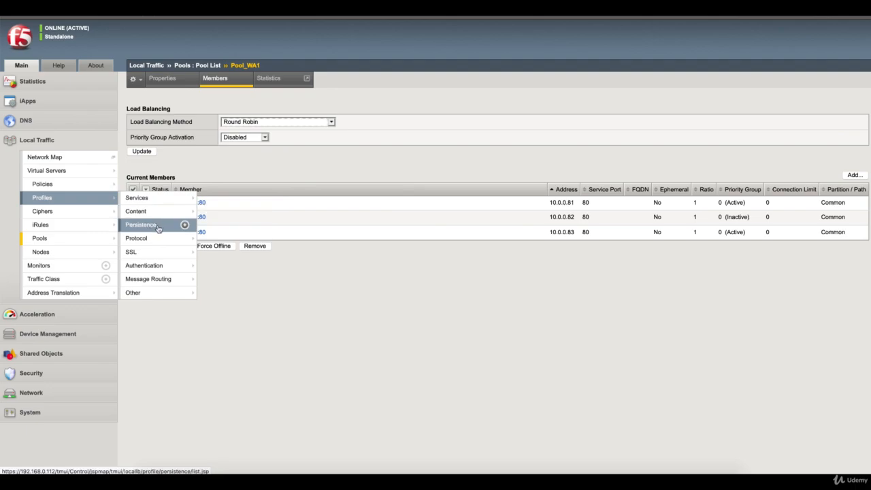
Create a Cookie-type persistence profile named Cookie_Prf_Test and save it
click(159, 227)
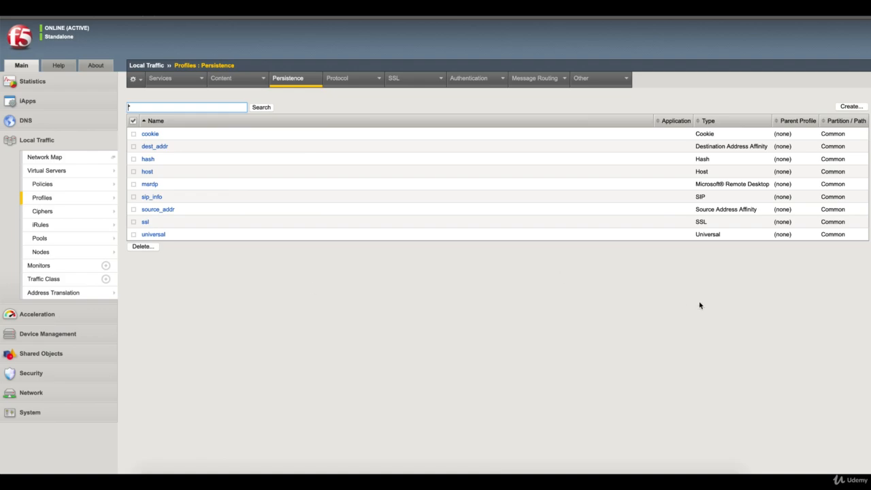
click(850, 107)
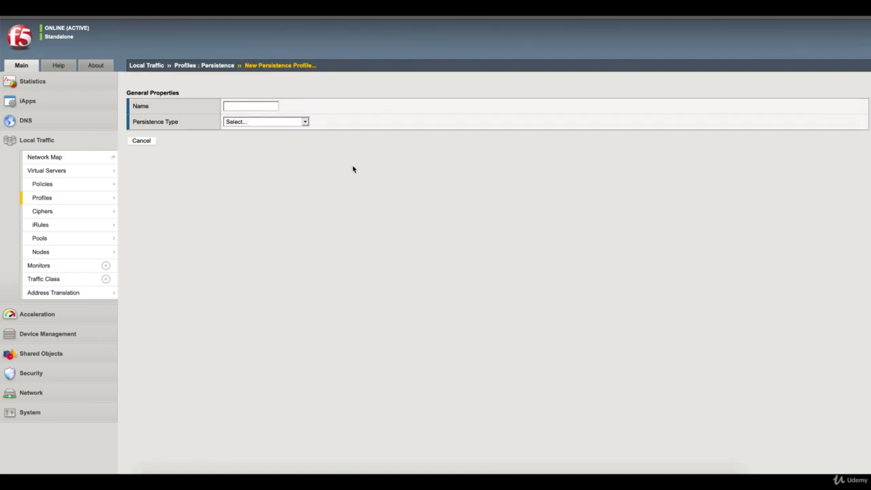
click(303, 122)
click(289, 129)
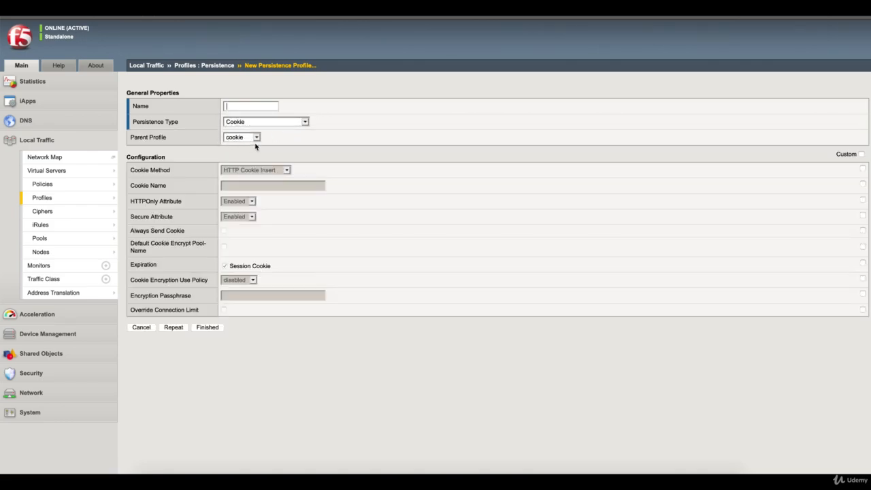
click(253, 106)
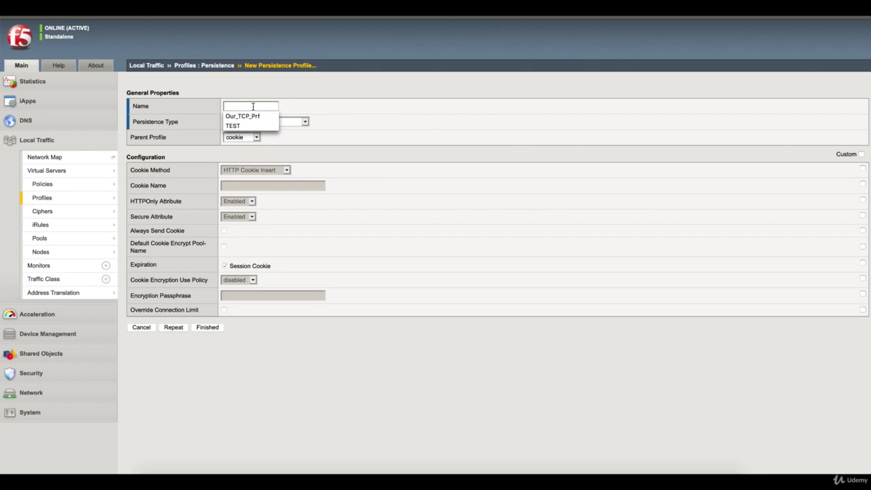
text(Cookie_P)
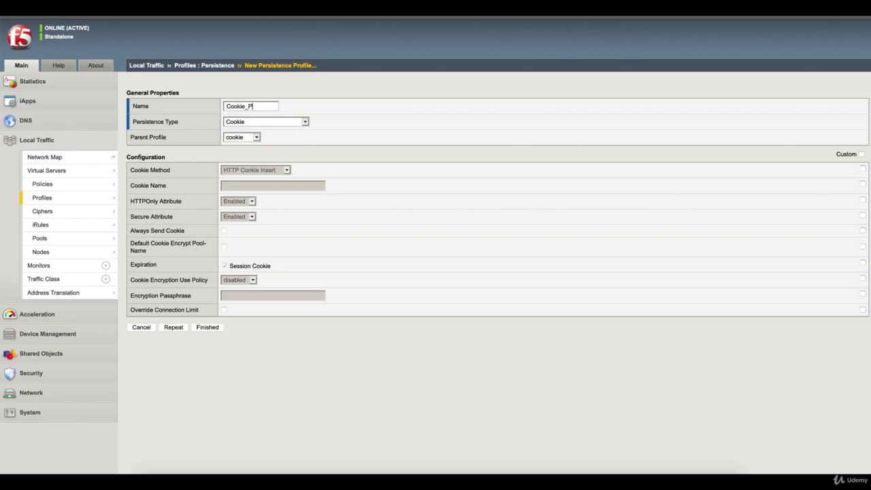
text(rf_Test)
click(220, 330)
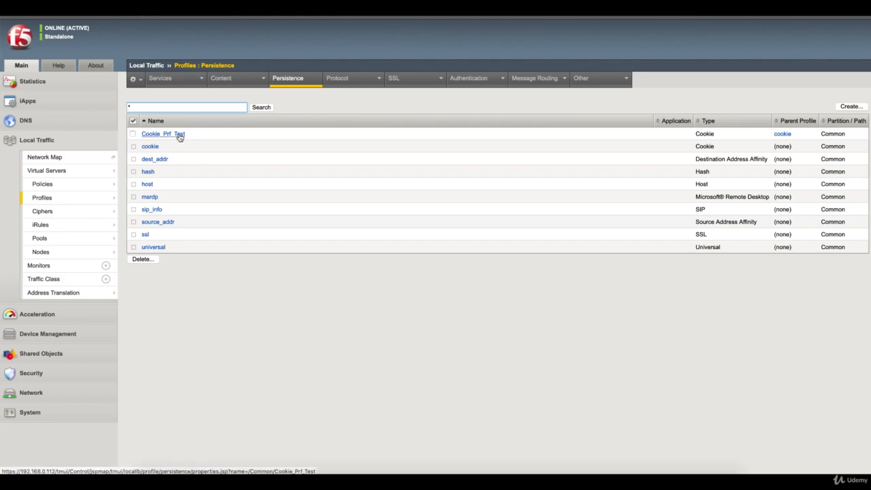
Check VS_WA1's Resources settings for persistence, then switch to the VMware Fusion window
mouse_move(106, 173)
click(141, 171)
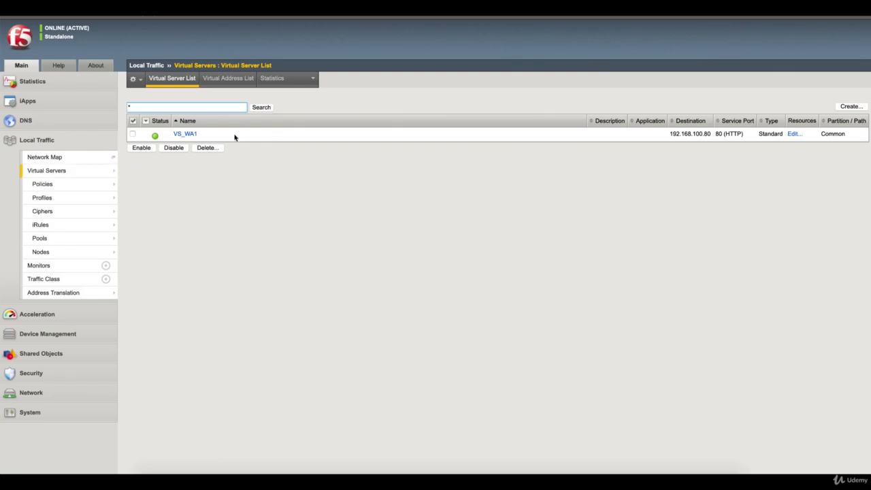
click(187, 134)
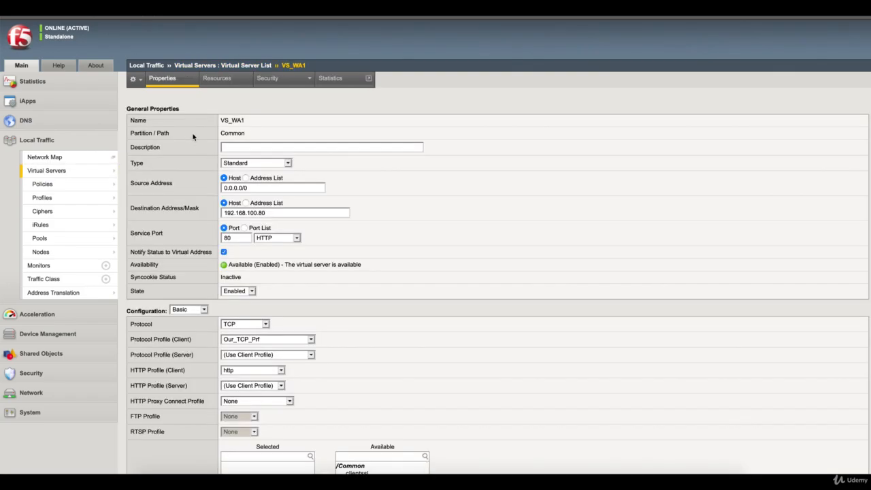
click(220, 79)
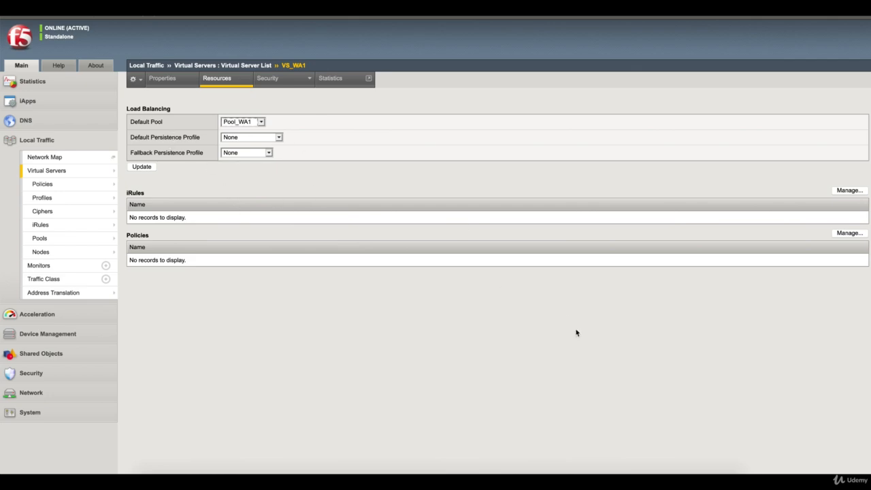
click(648, 479)
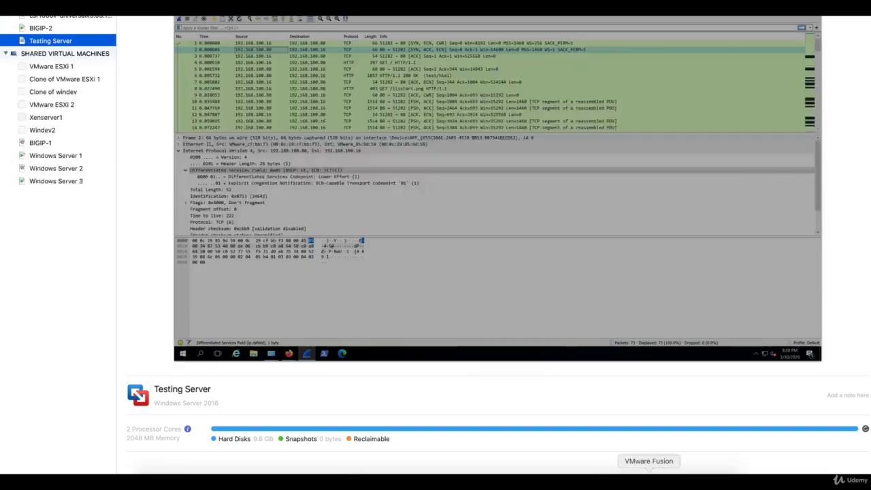
On the Testing Server VM, launch Firefox and load 192.168.100.80
double_click(51, 41)
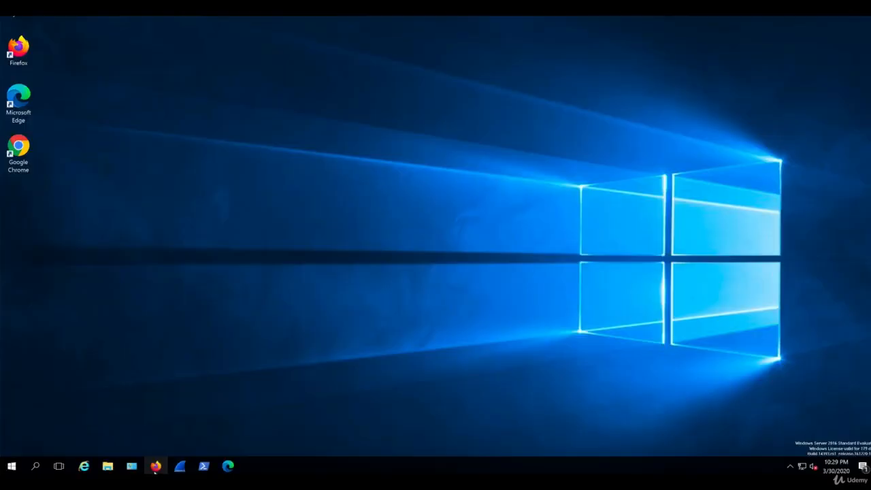
click(155, 468)
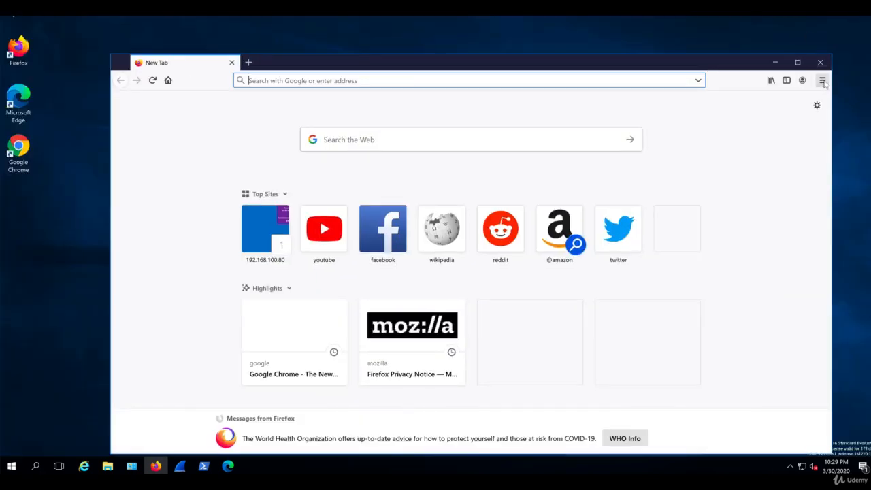
click(822, 81)
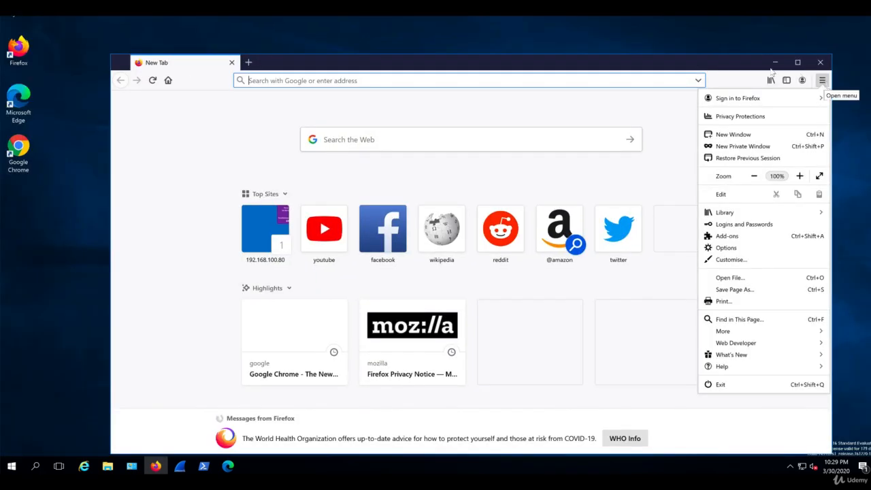
click(684, 64)
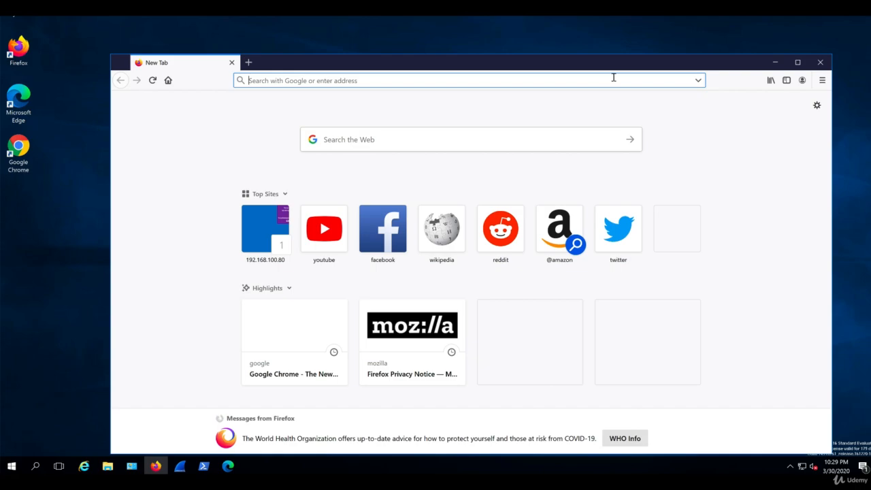
text(192.168.100.80)
key(Return)
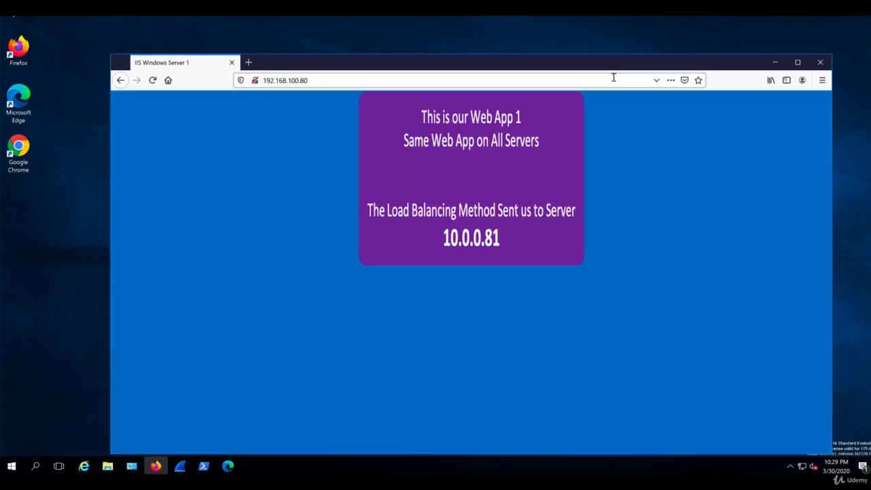
Open the page's developer tools with Inspect Element
right_click(600, 359)
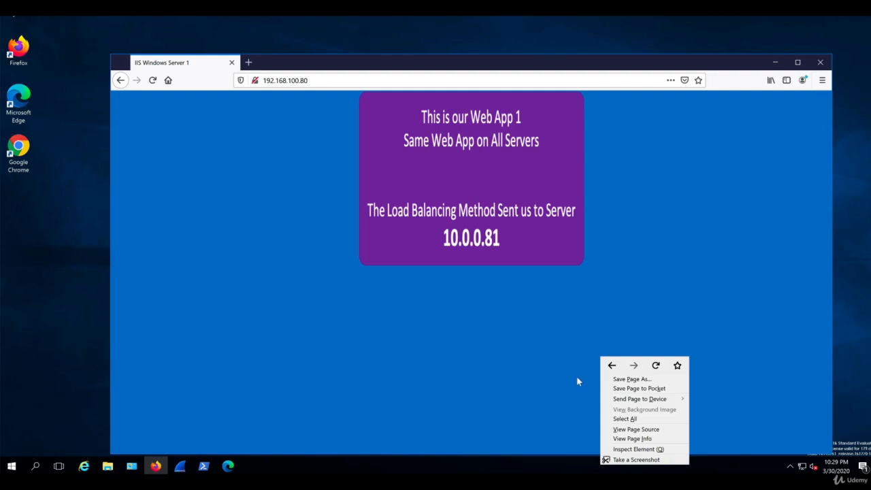
right_click(667, 243)
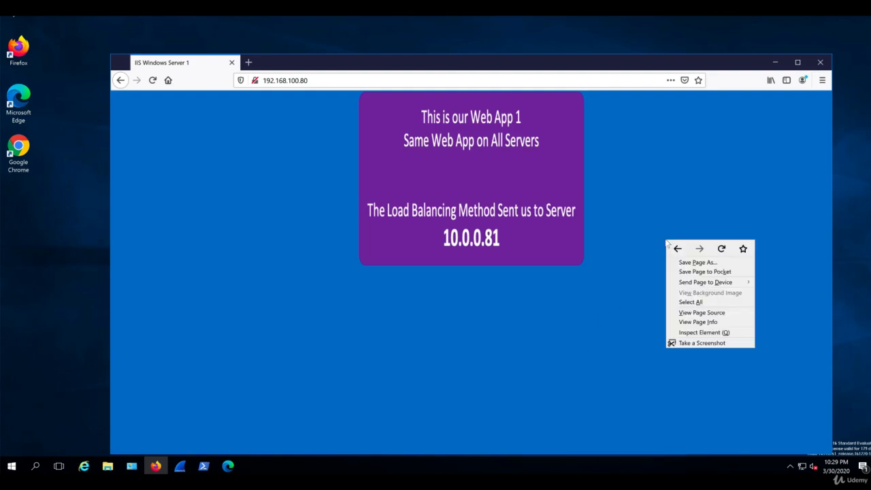
click(695, 333)
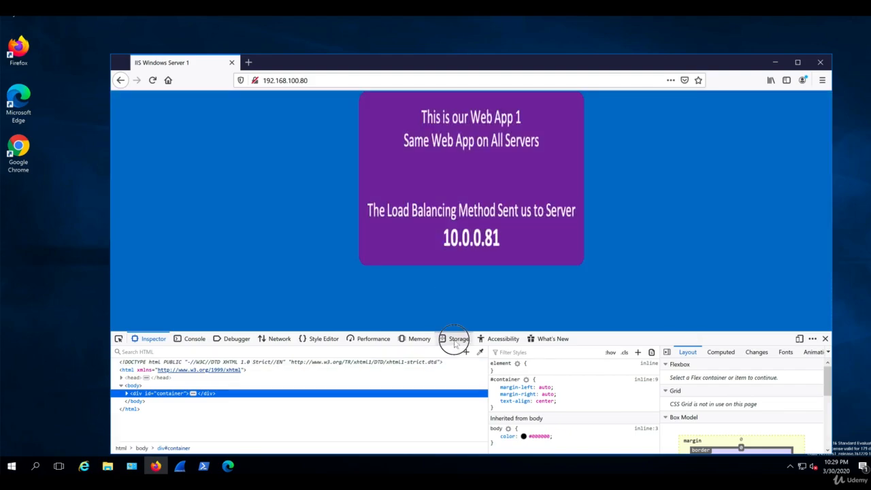
Check the site's stored cookies, then reload repeatedly to watch the serving server change
click(455, 341)
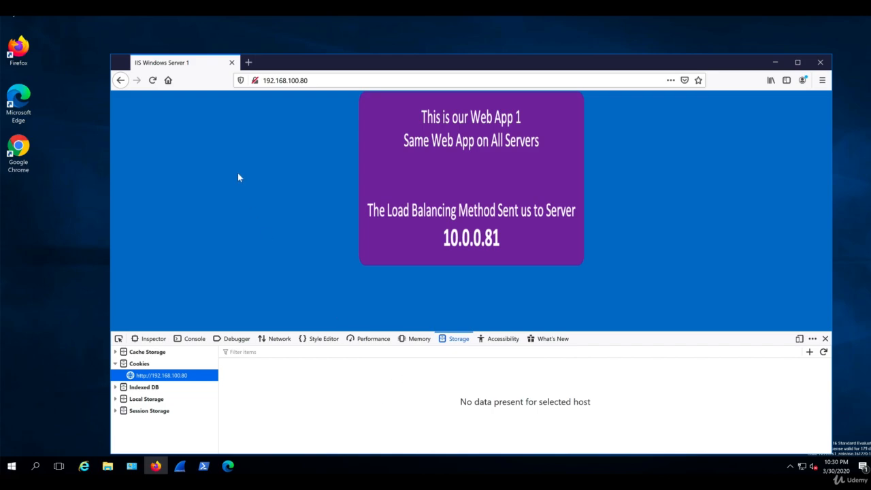
click(154, 82)
click(154, 82)
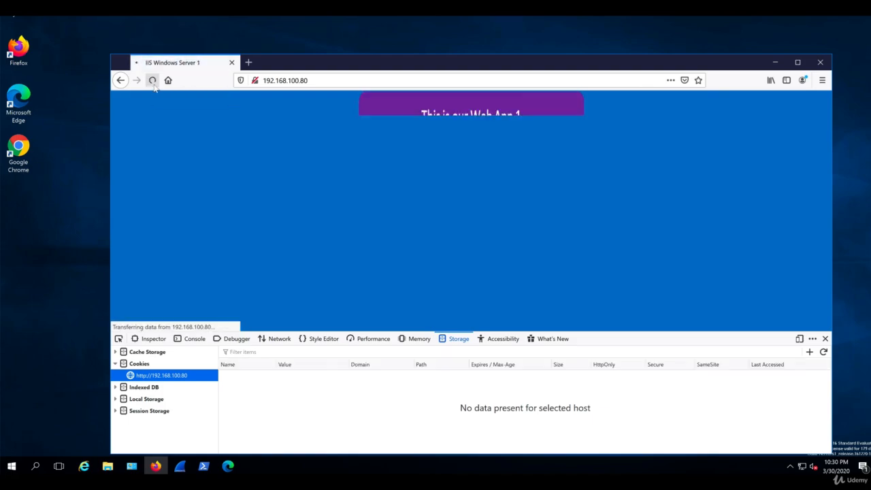
click(154, 82)
click(154, 82)
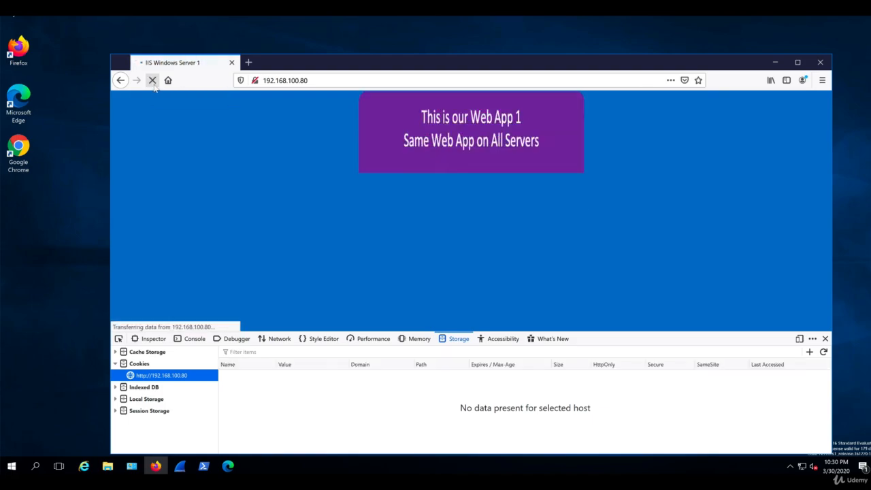
click(154, 82)
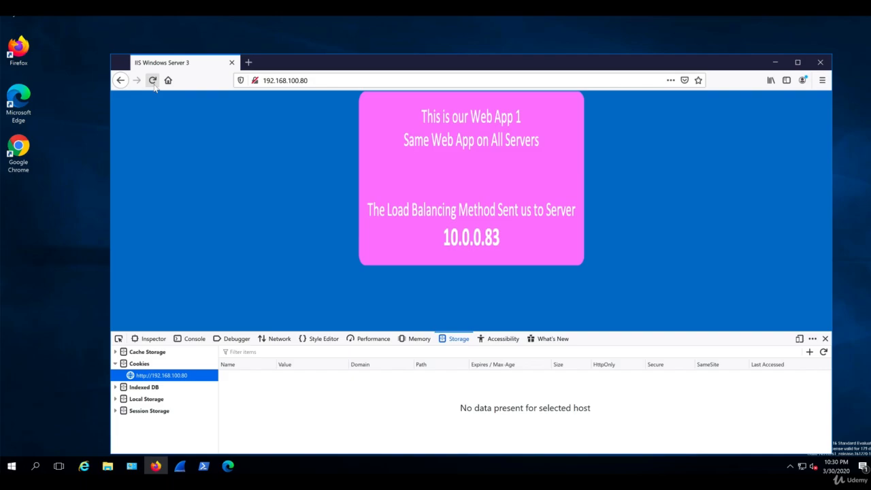
Set VS_WA1's Default Persistence Profile to Cookie_Prf_Test and apply the update
click(538, 470)
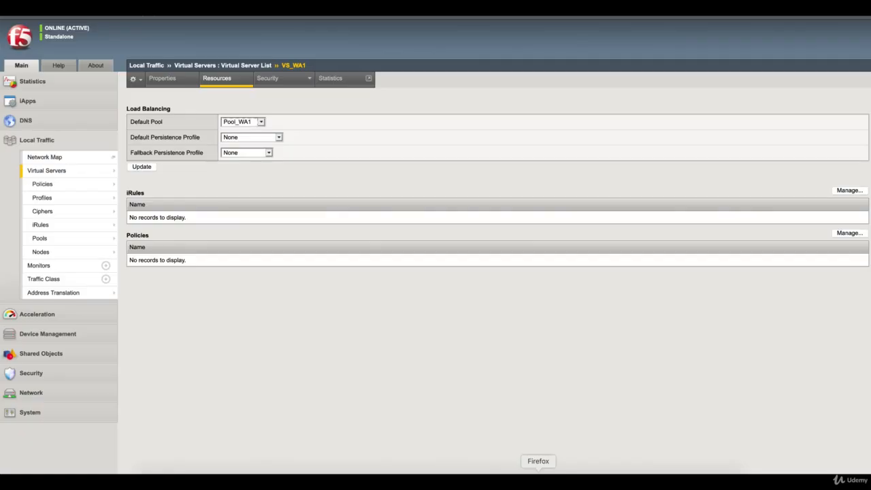
click(258, 138)
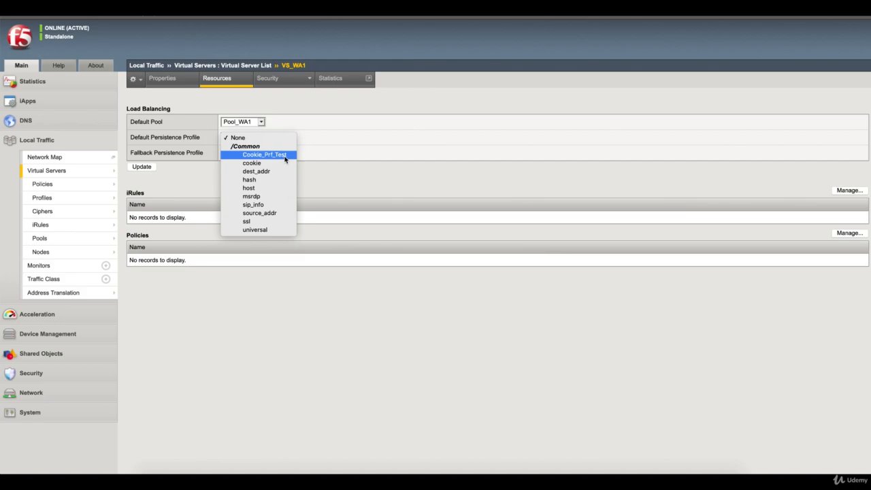
click(285, 158)
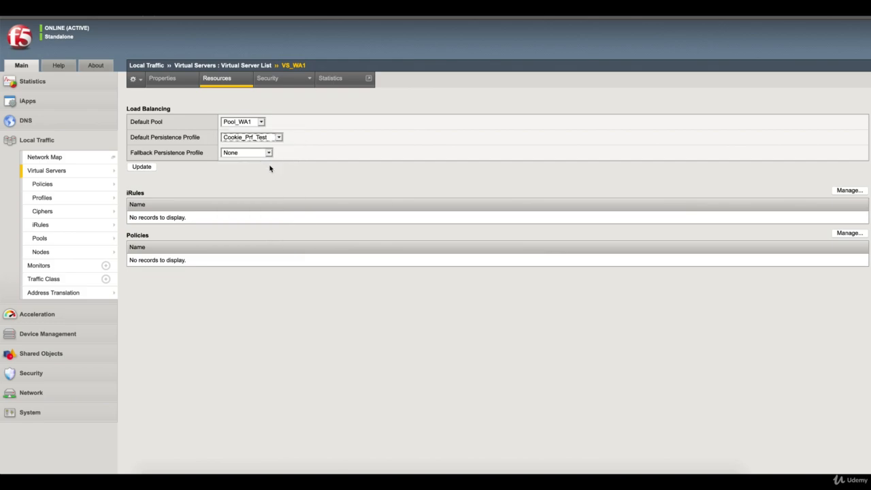
click(150, 169)
Reload the web app several times to receive the persistence cookie and stay on 10.0.0.81
click(649, 481)
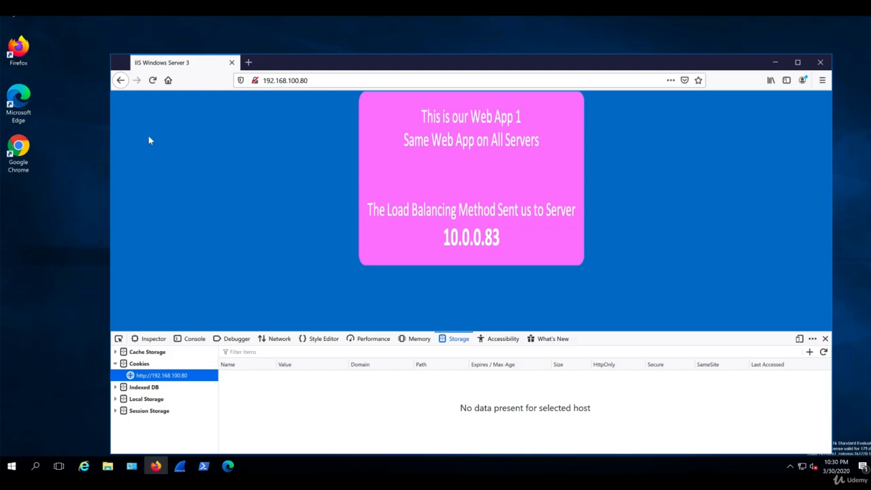
key(F5)
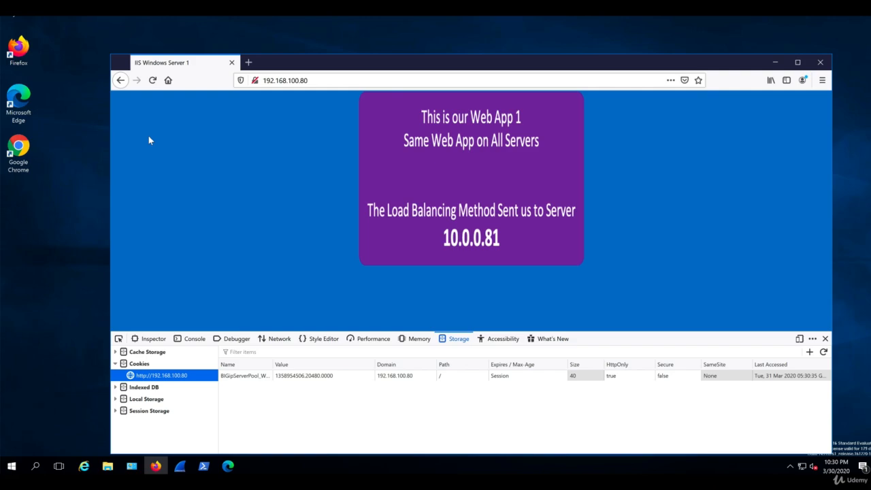
key(F5)
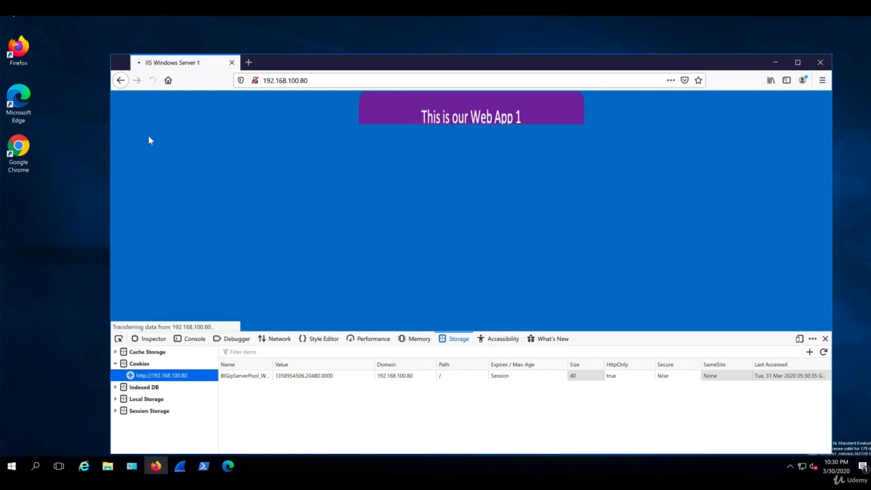
key(F5)
key(F5)
key(F5)
key(F5)
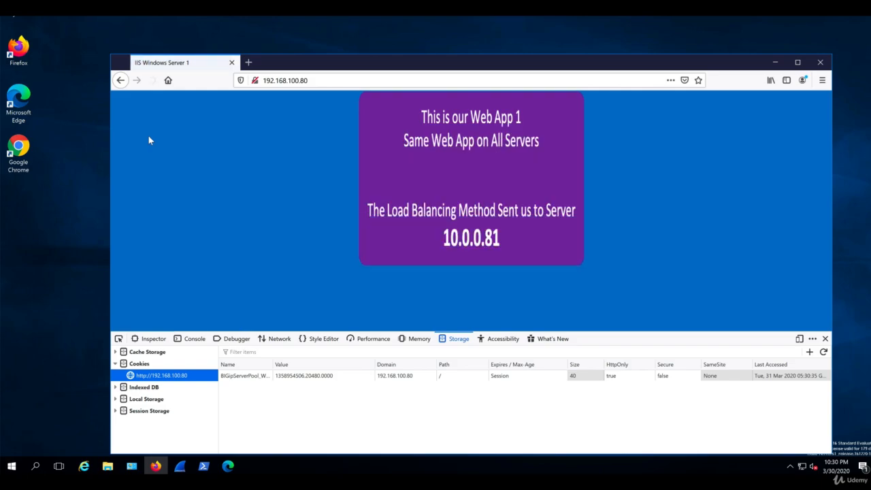
key(F5)
key(F5)
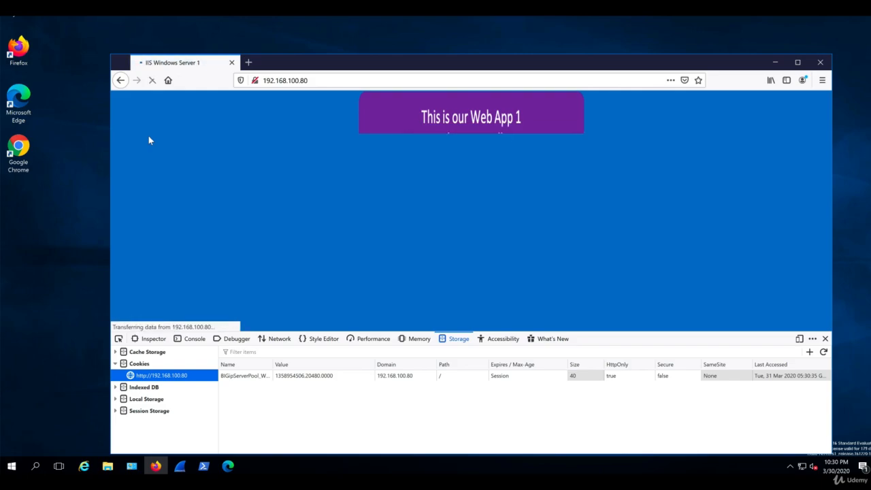
key(F5)
key(F5)
key(F5)
key(F5)
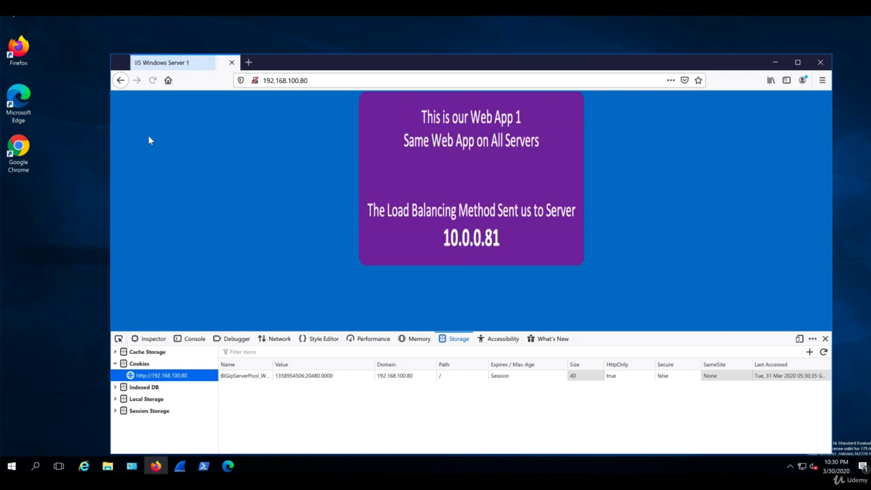
Show the BIGipServerPool_WA1 cookie details, widen the Name column, and reload again
click(258, 377)
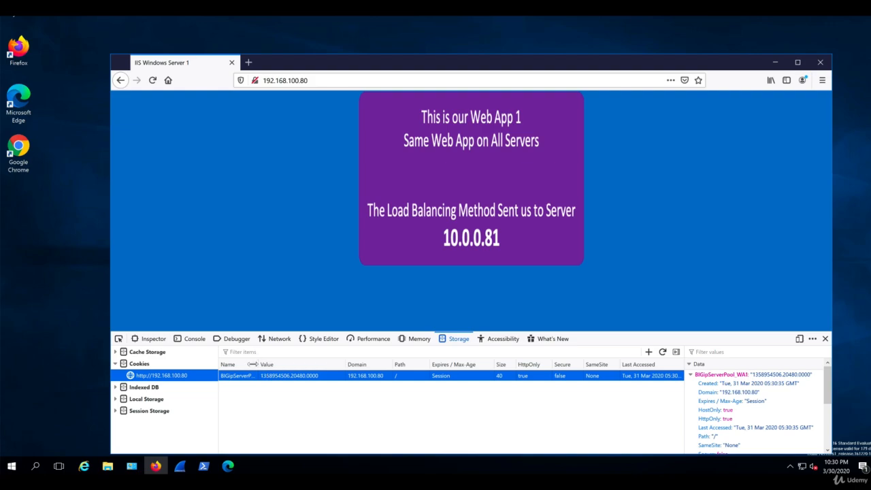
drag(259, 365, 313, 365)
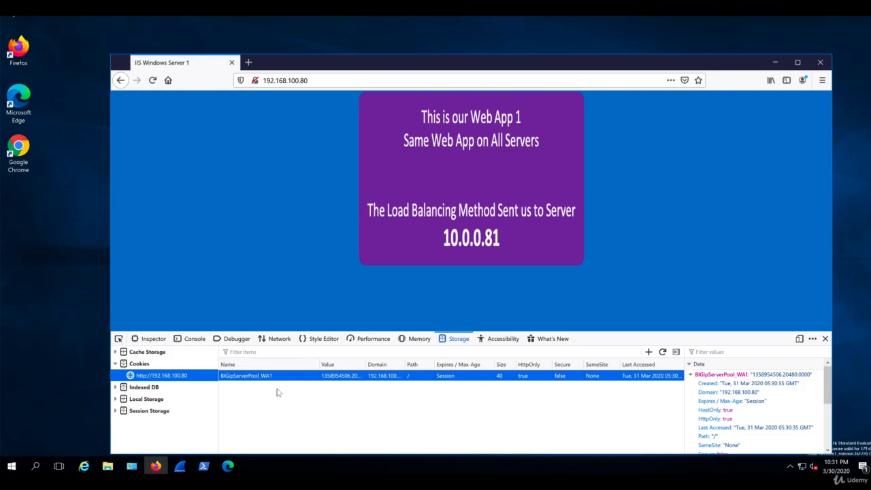
click(153, 81)
Start a Wireshark capture on LAB with the admin password, restarting it without saving
click(180, 467)
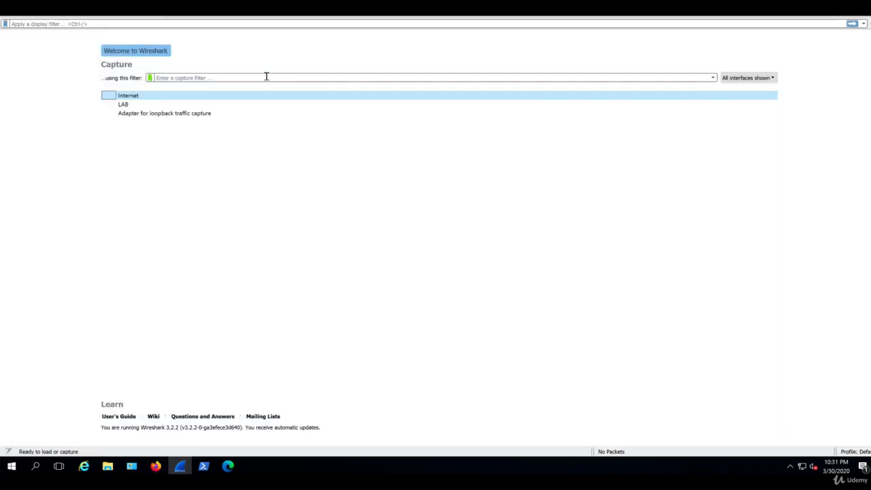
double_click(123, 104)
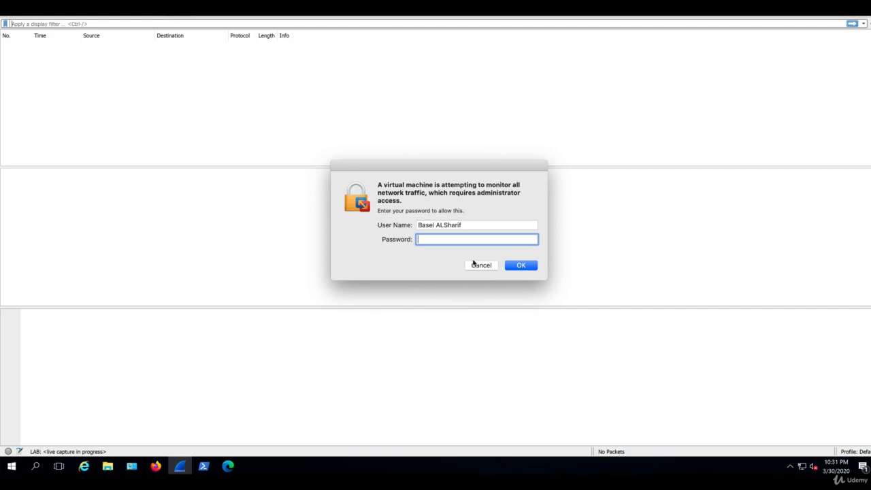
text(******)
key(Return)
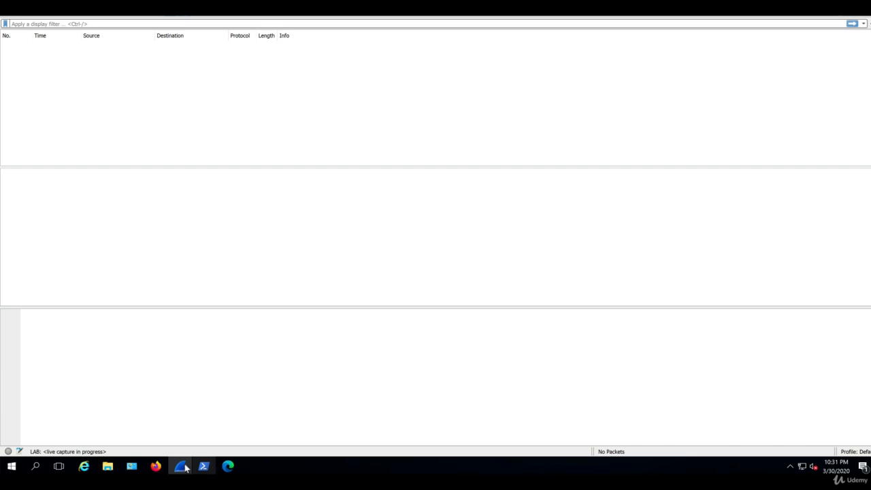
click(156, 466)
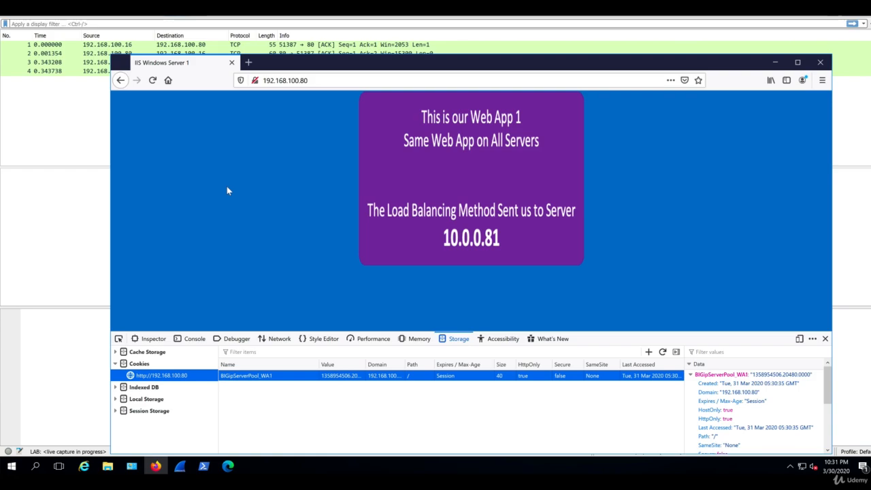
click(52, 115)
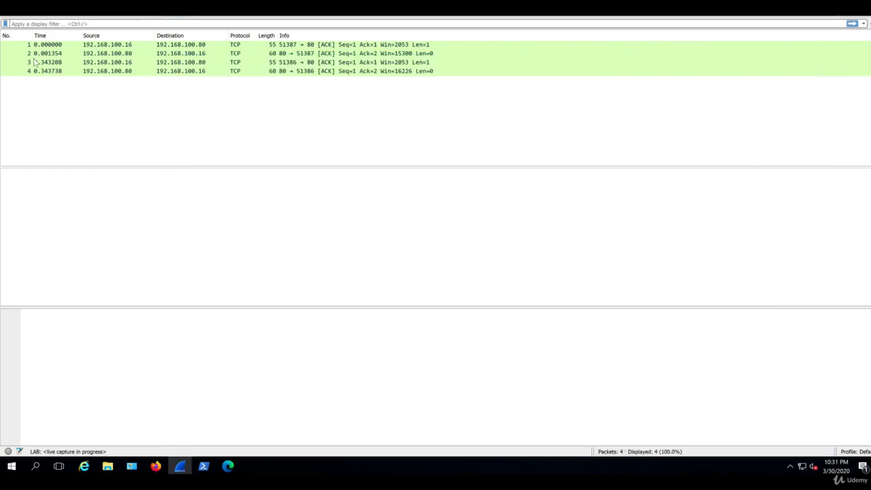
click(17, 14)
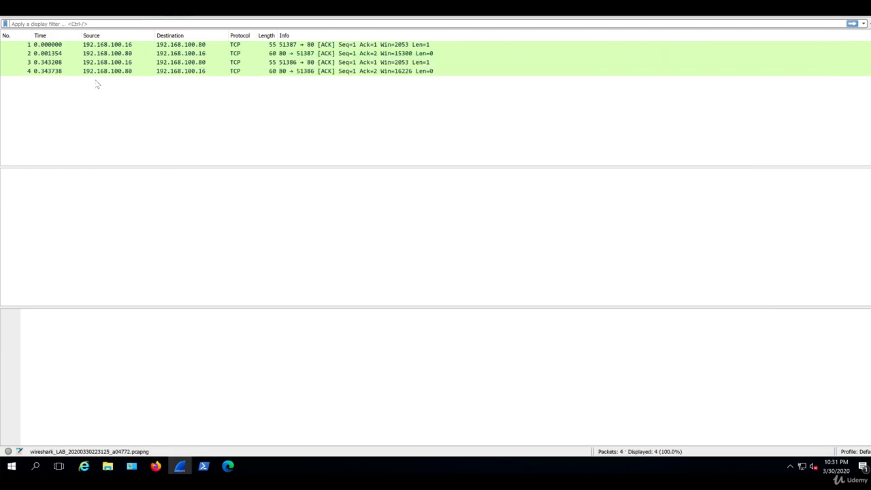
click(6, 15)
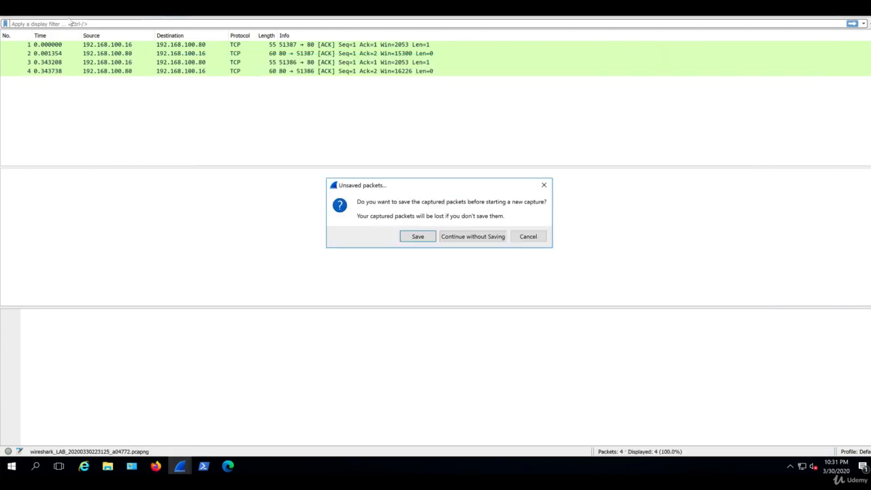
click(475, 236)
Reload the Firefox page twice, then stop the capture at 173 packets
click(155, 467)
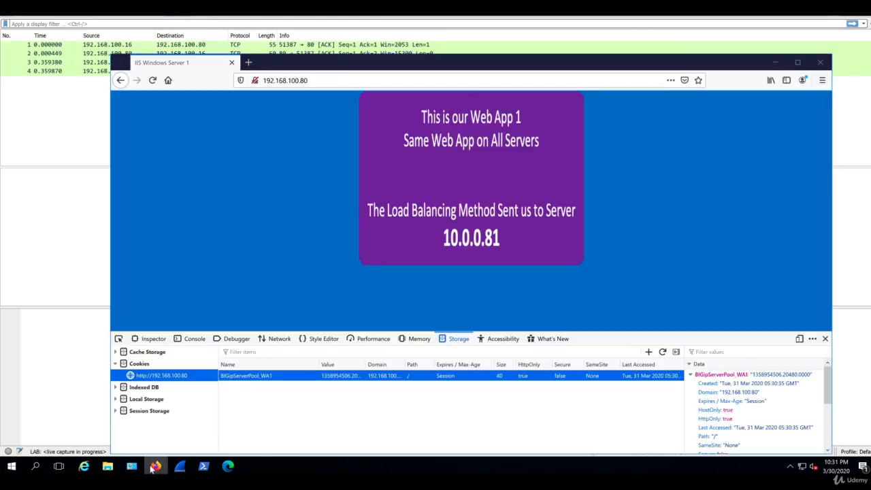
click(259, 236)
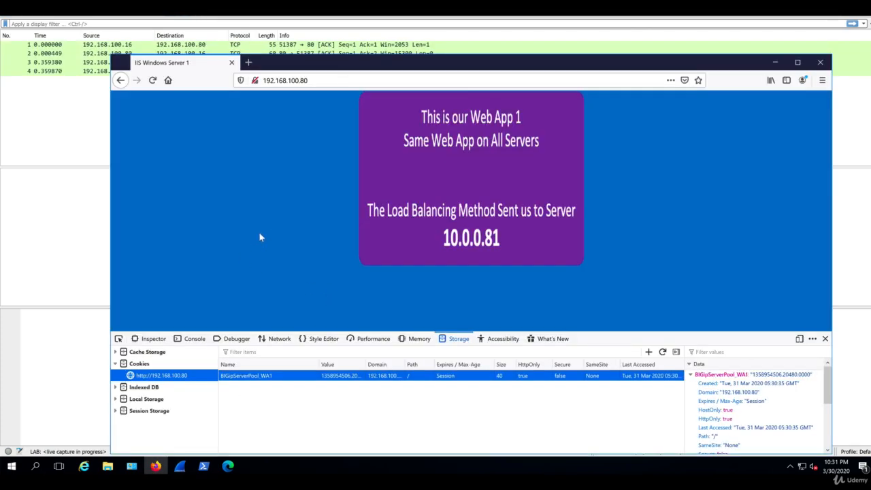
key(F5)
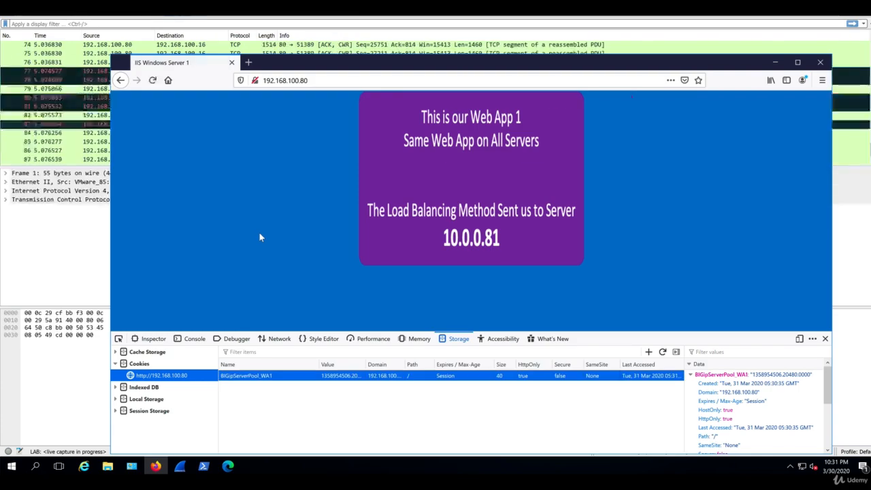
key(F5)
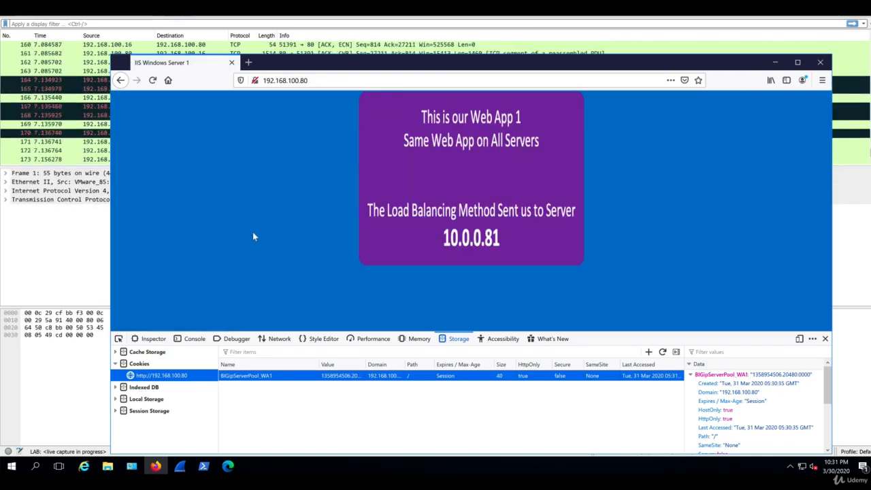
click(58, 259)
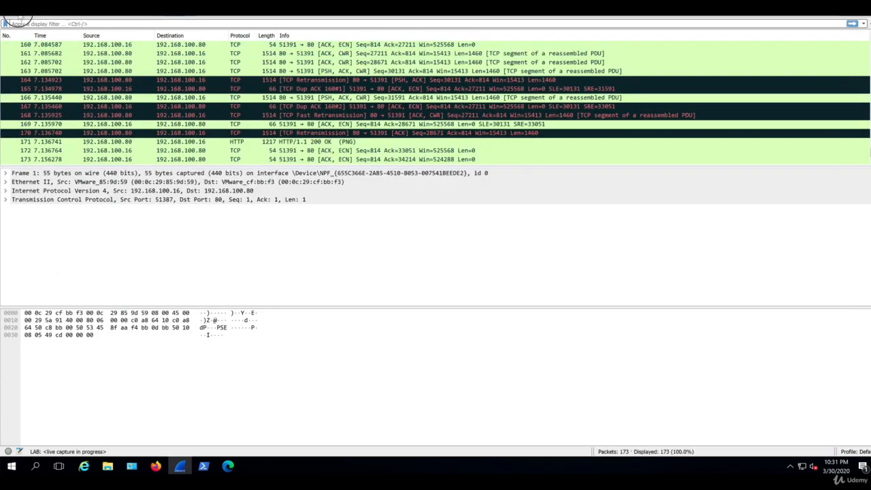
click(20, 17)
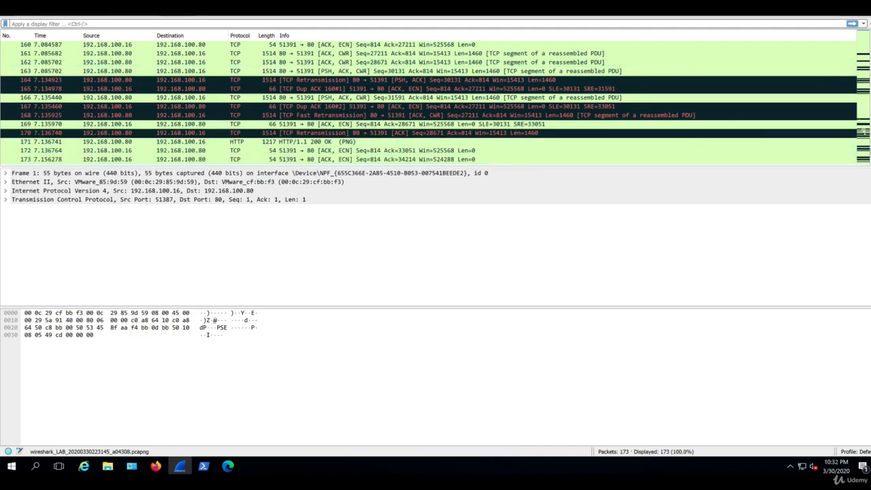
Inspect packet 14's GET headers for Cookie: BIGipServerPool_WA1=1358954506.20480.0000, then return to Firefox
drag(870, 153, 870, 37)
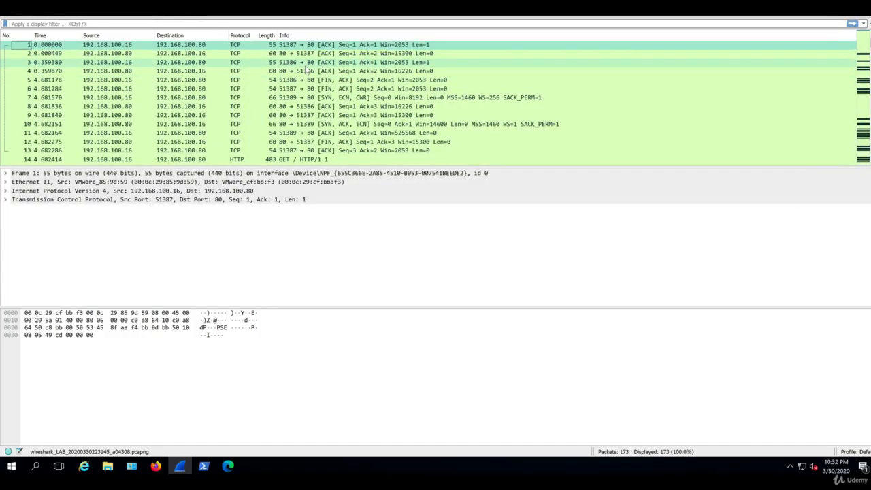
click(262, 160)
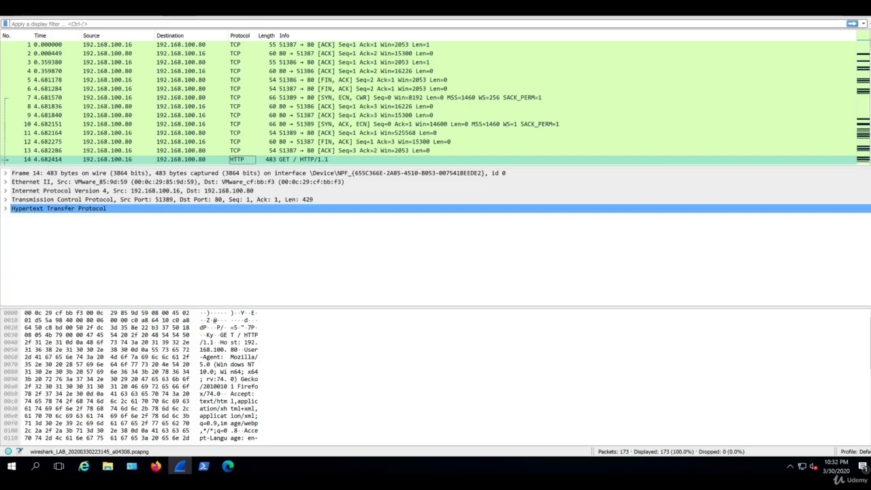
scroll(428, 102, down, 2)
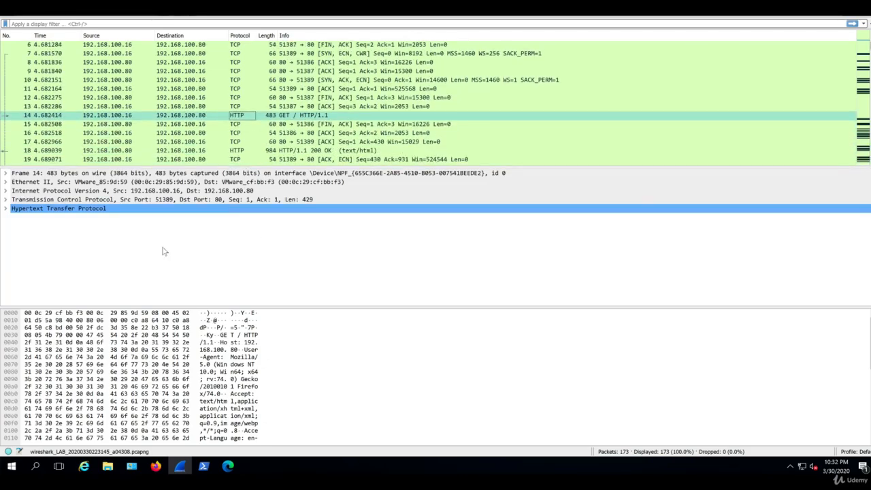
click(6, 209)
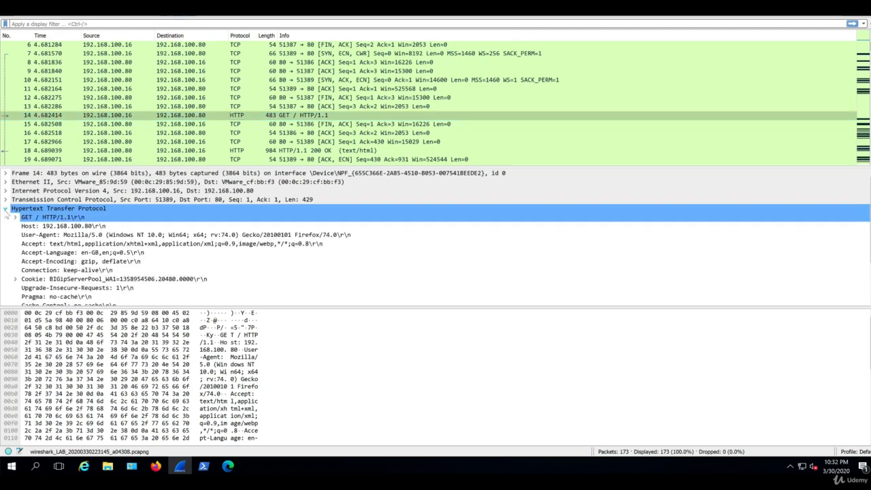
click(80, 280)
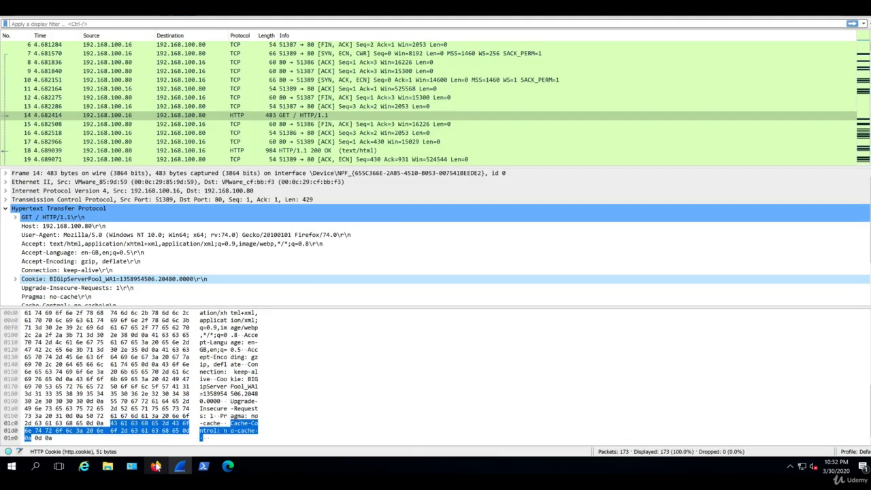
click(156, 466)
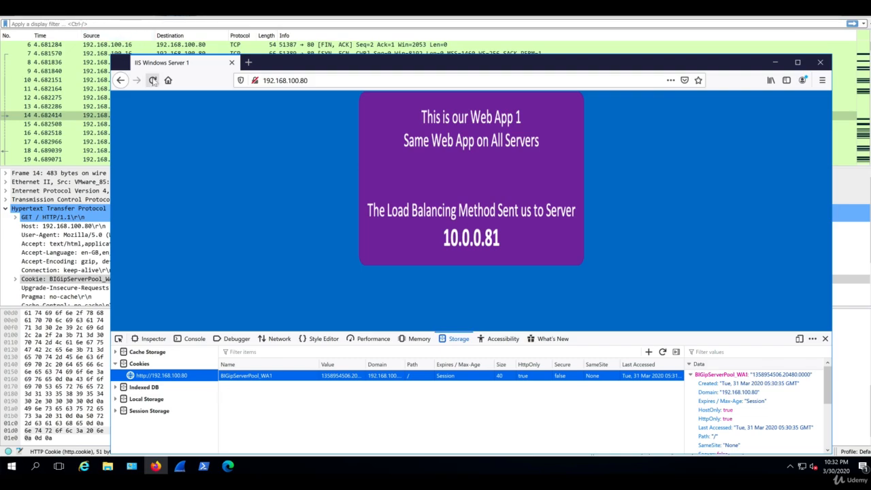
click(152, 80)
View Cookie_Prf_Test's properties, showing the HTTP Cookie Insert method
click(539, 480)
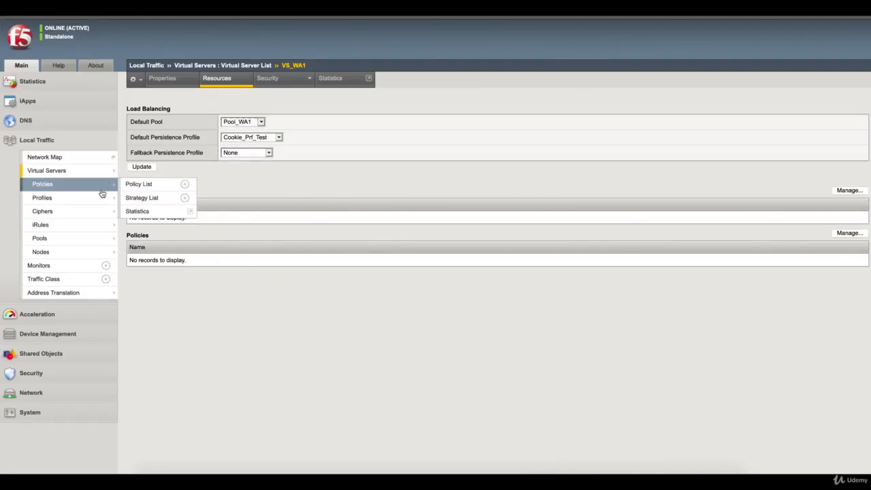
mouse_move(98, 201)
click(161, 226)
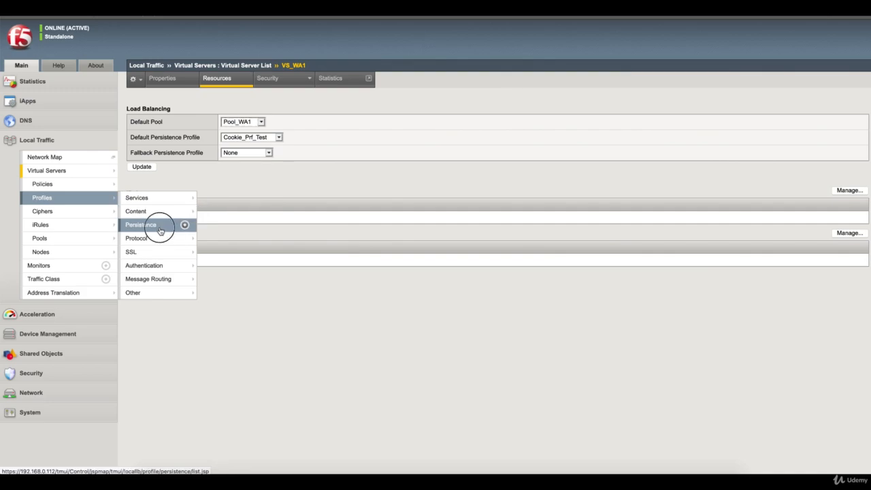
click(178, 134)
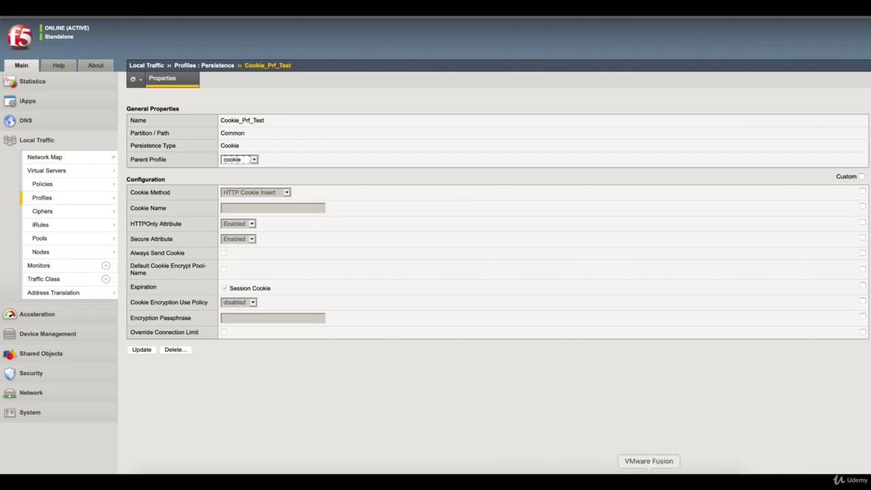
Back in the VM's Firefox, reload the 192.168.100.80 page twice
click(648, 479)
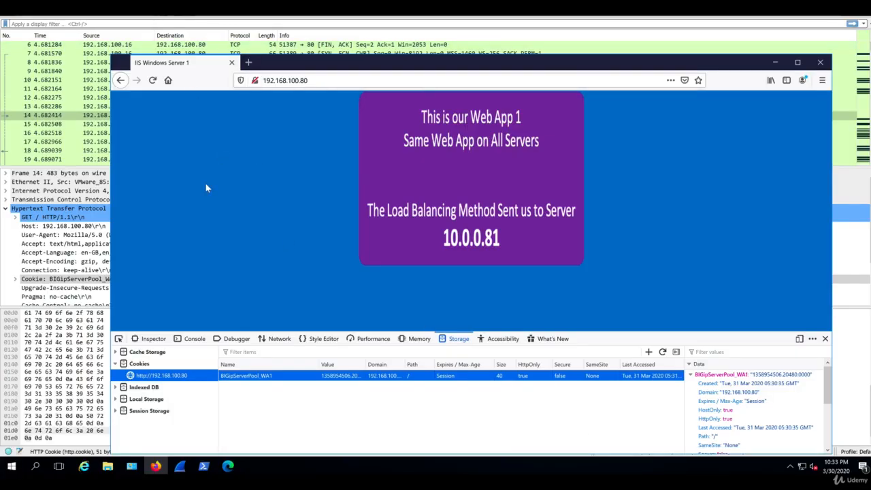
click(153, 81)
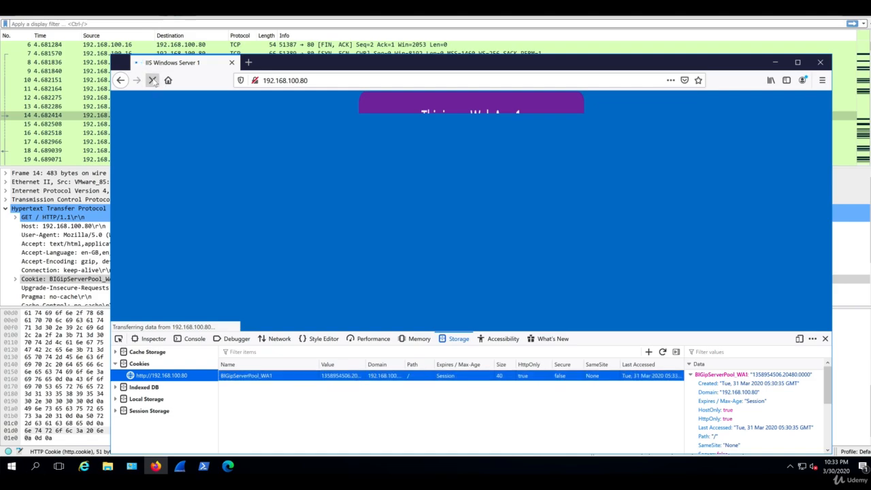
click(153, 81)
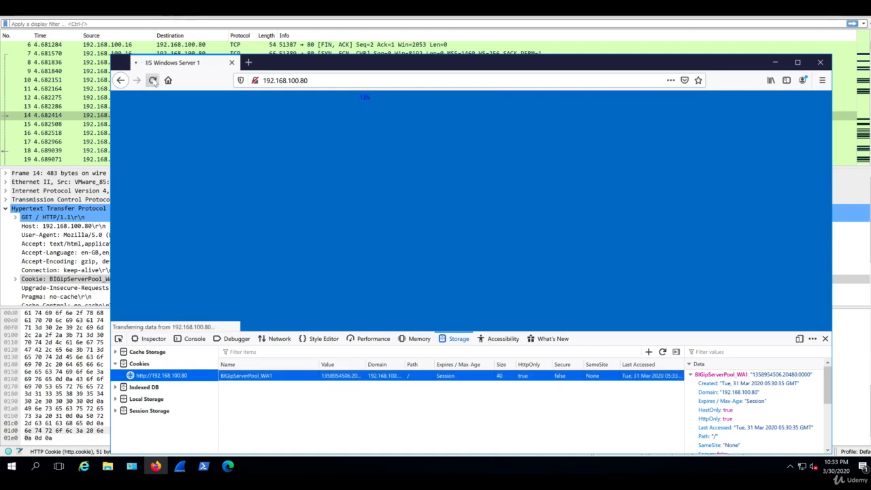
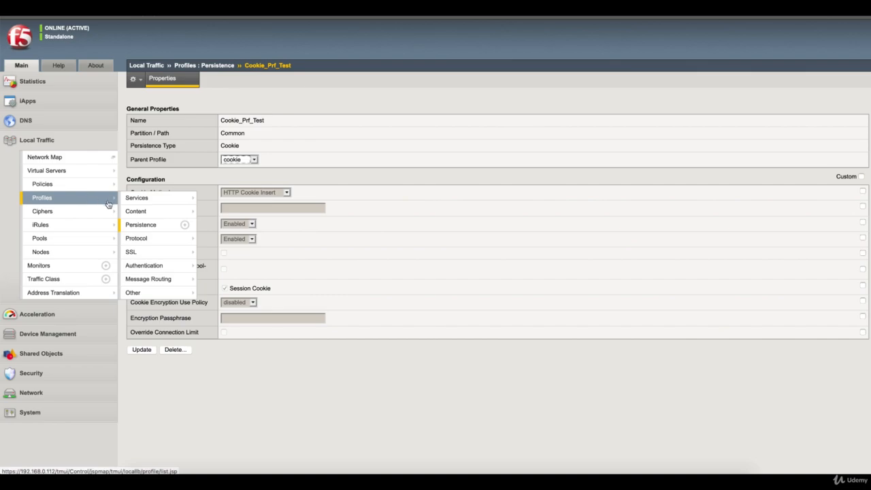
Open the Local Traffic Persistence profiles list, which shows the Cookie_Prf_Test profile
click(153, 225)
mouse_move(139, 198)
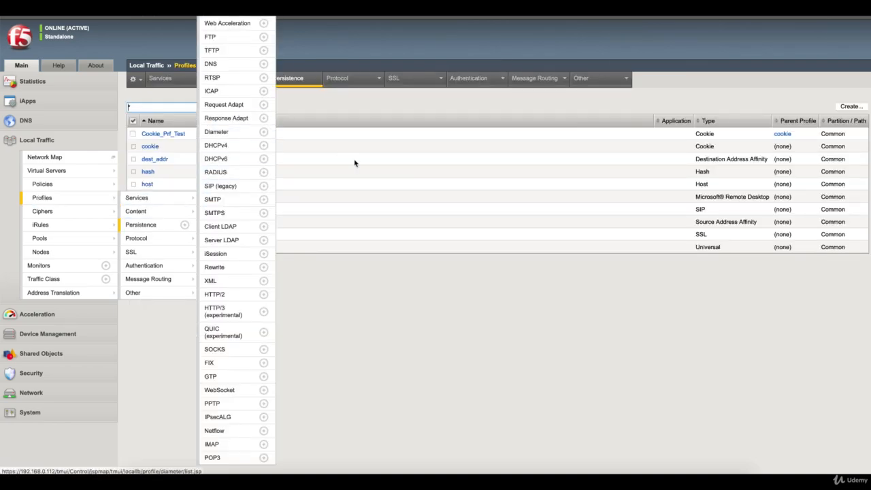
Create a new persistence profile named SIP_Prf_TST with type Source Address Affinity (parent source_addr)
click(852, 107)
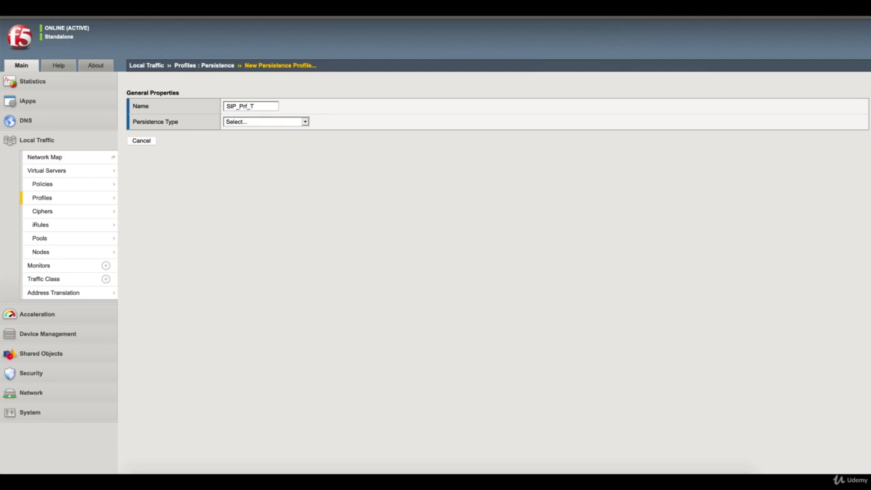
click(298, 123)
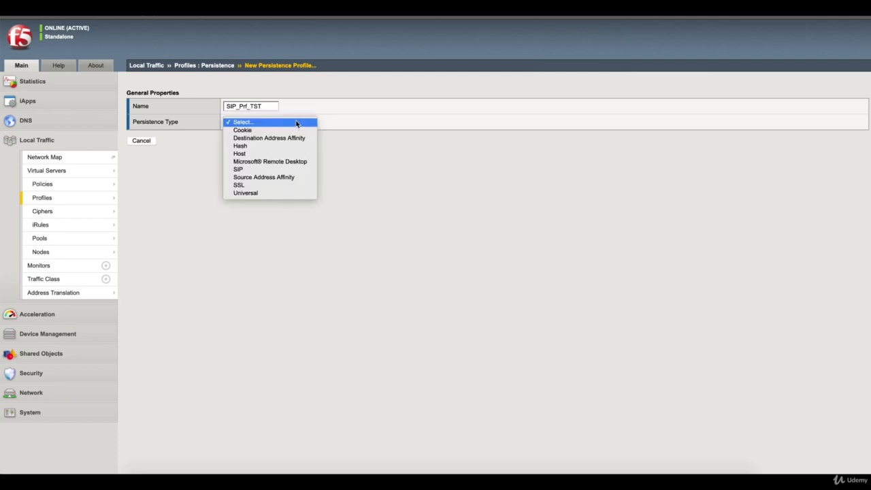
click(275, 179)
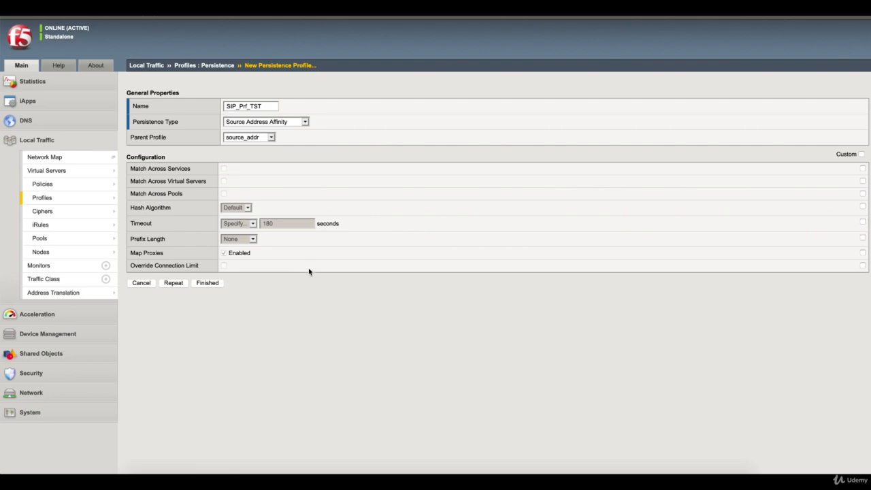
Finish SIP_Prf_TST, then select it as Default Persistence Profile on VS_WA1's Resources and update
click(208, 283)
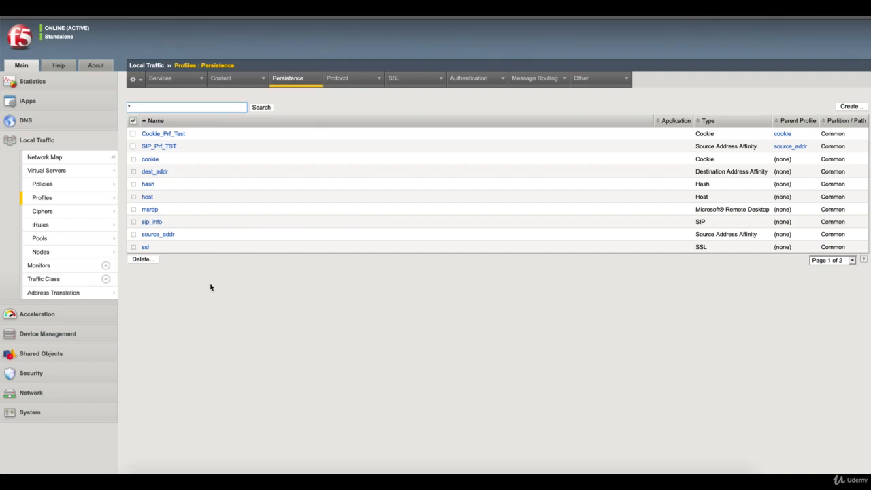
mouse_move(92, 174)
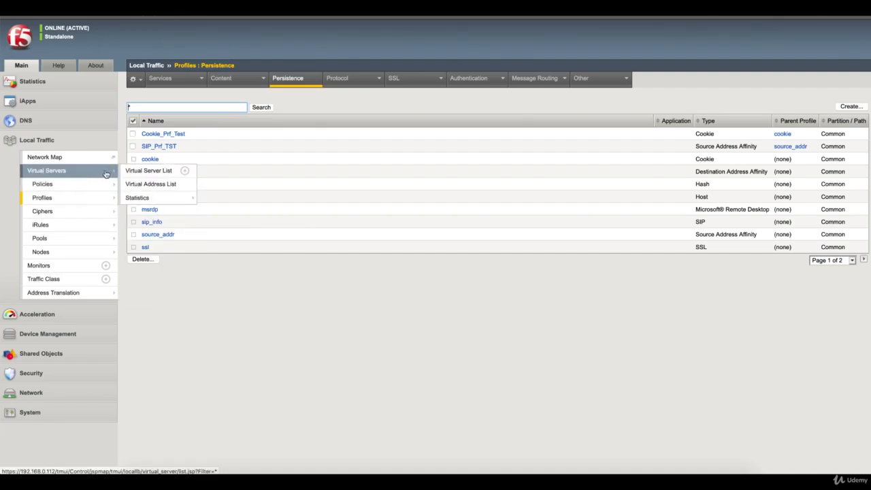
click(150, 176)
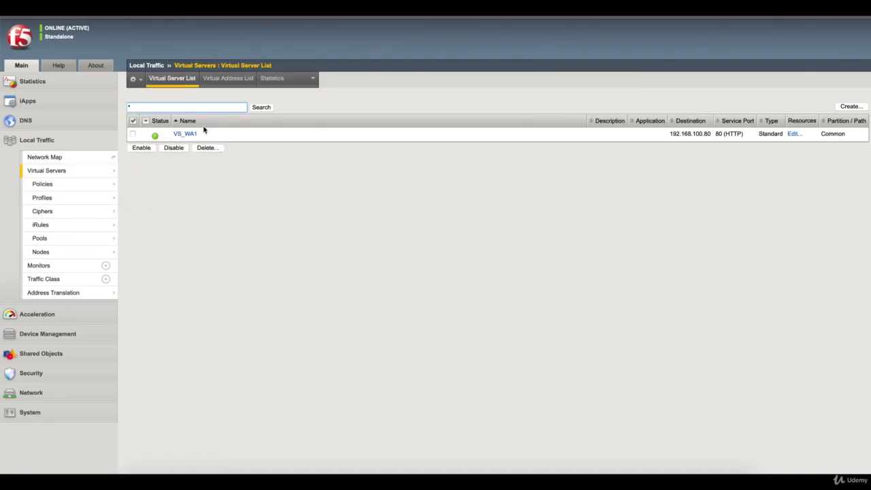
click(190, 134)
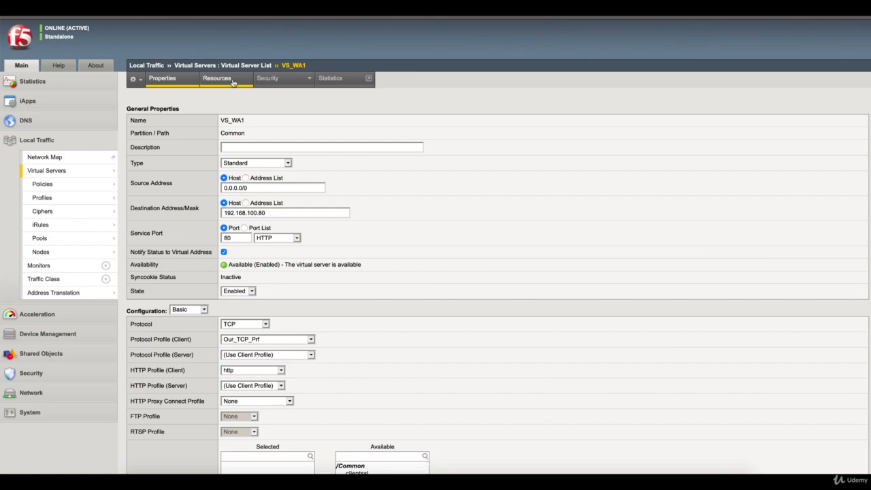
click(230, 79)
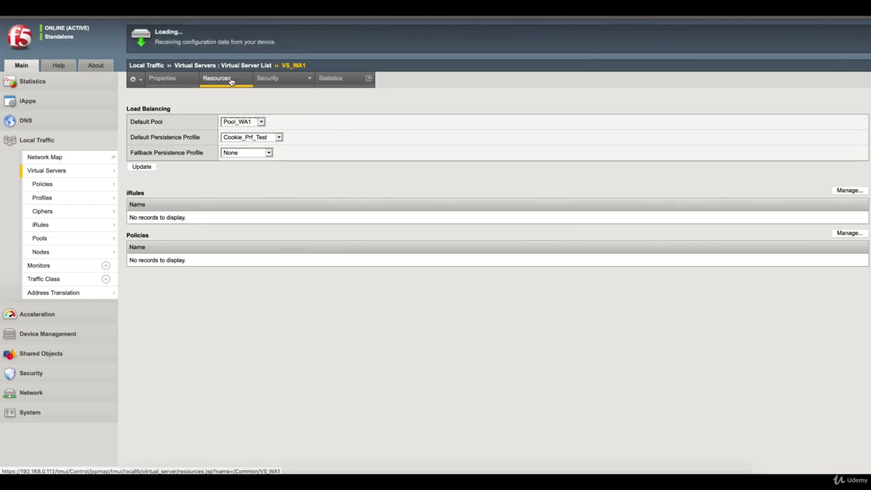
click(279, 137)
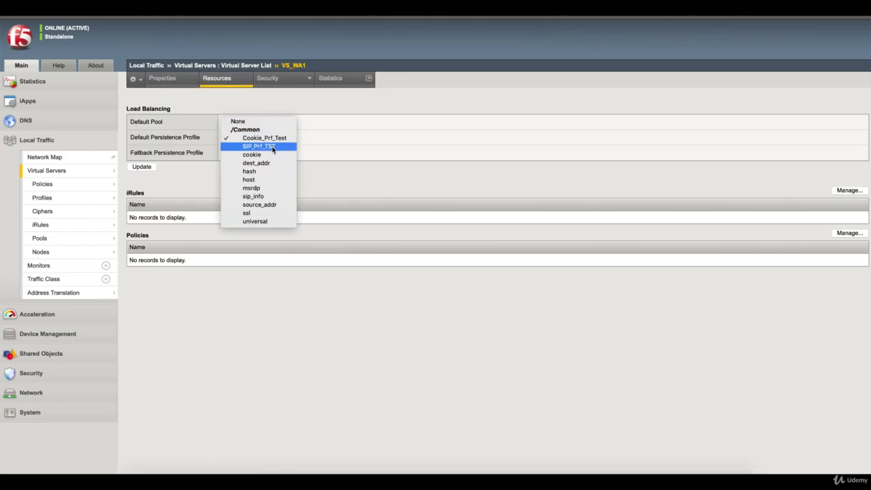
click(273, 150)
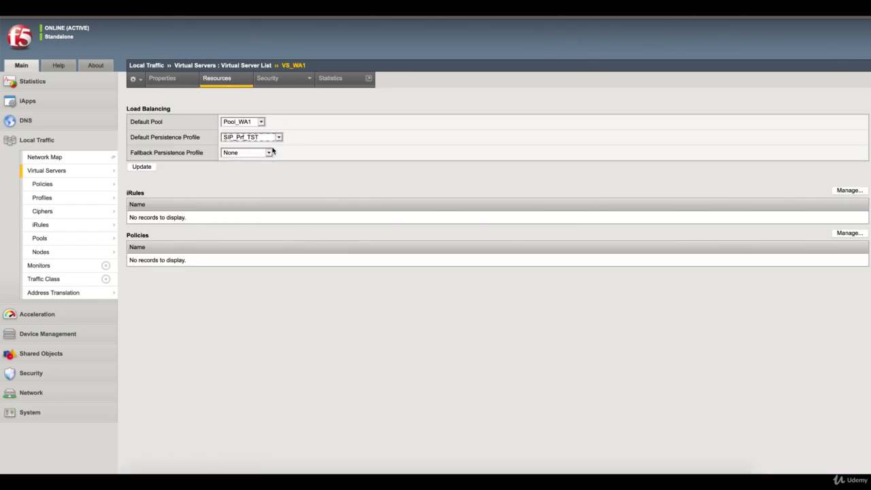
click(150, 168)
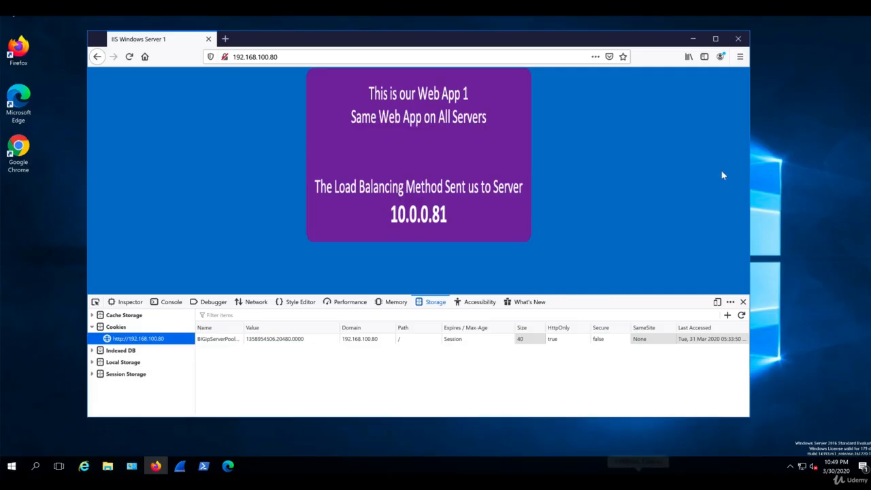
Close the old browser, view the client's ipconfig, and load 192.168.100.80 in a new private window
click(737, 38)
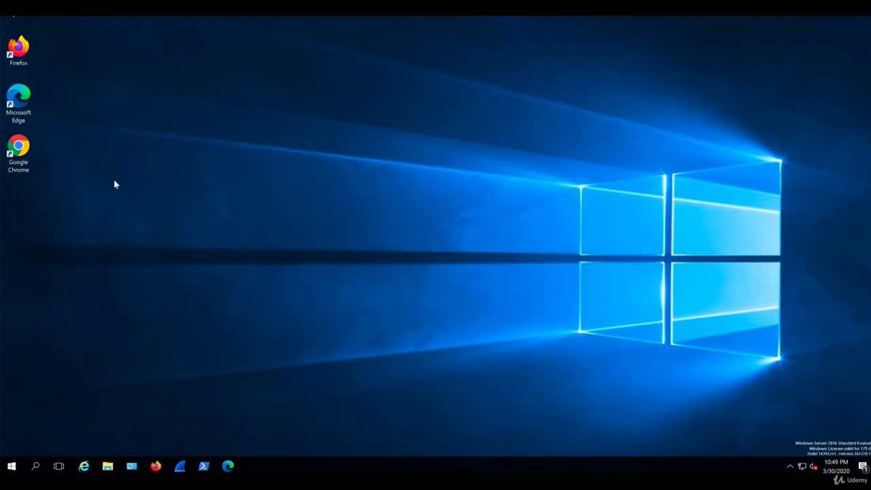
click(203, 466)
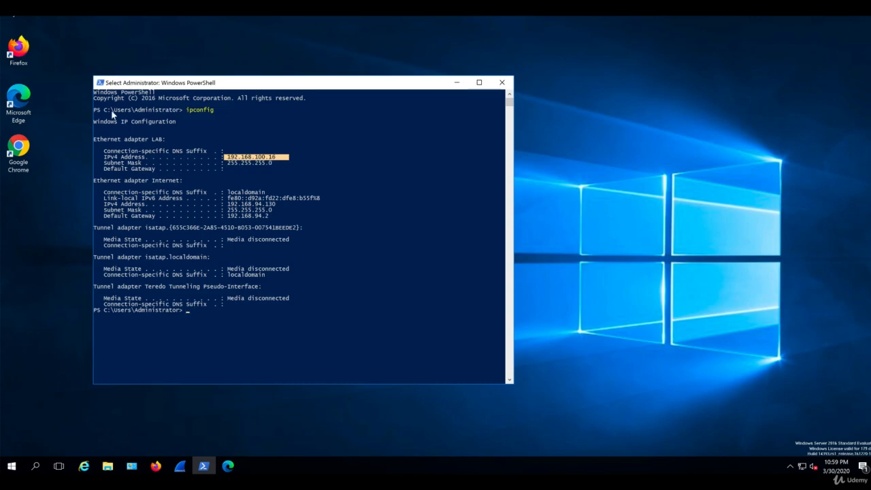
double_click(18, 47)
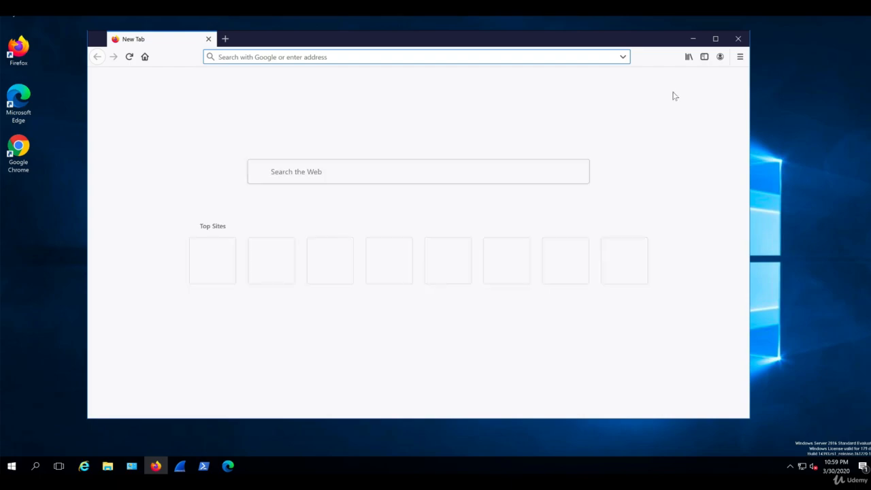
click(739, 57)
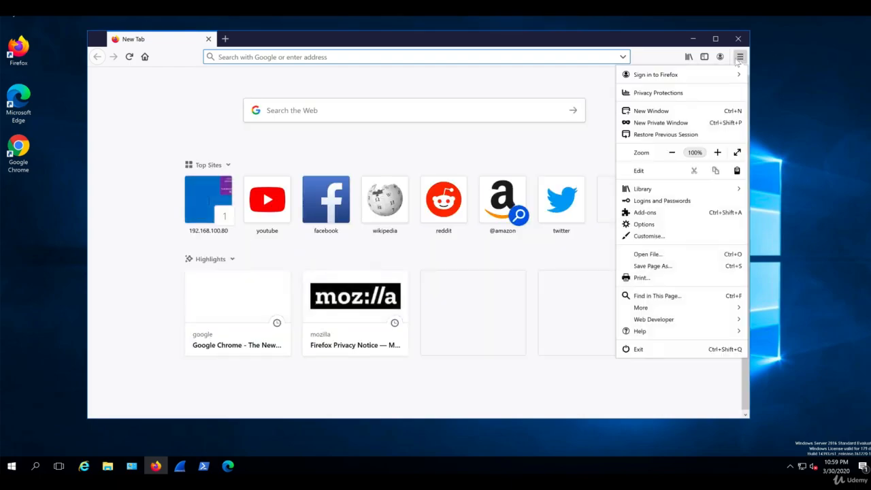
click(661, 123)
text(192.168.100.80/)
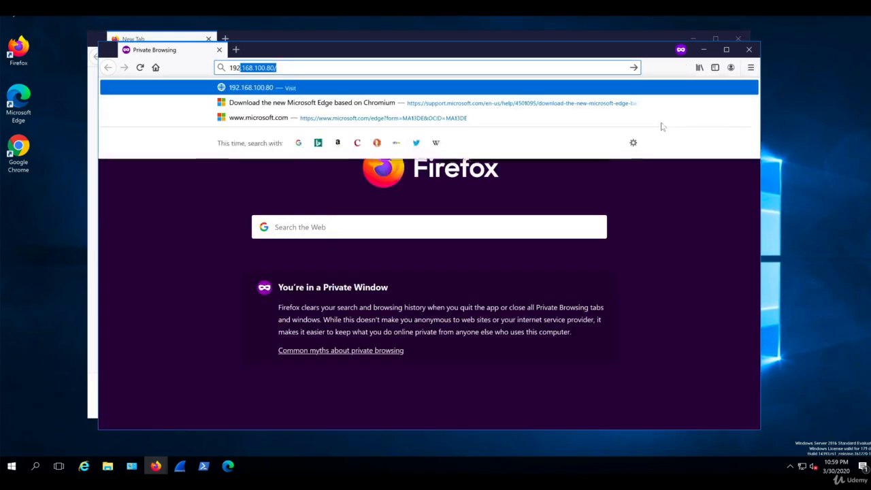
key(Return)
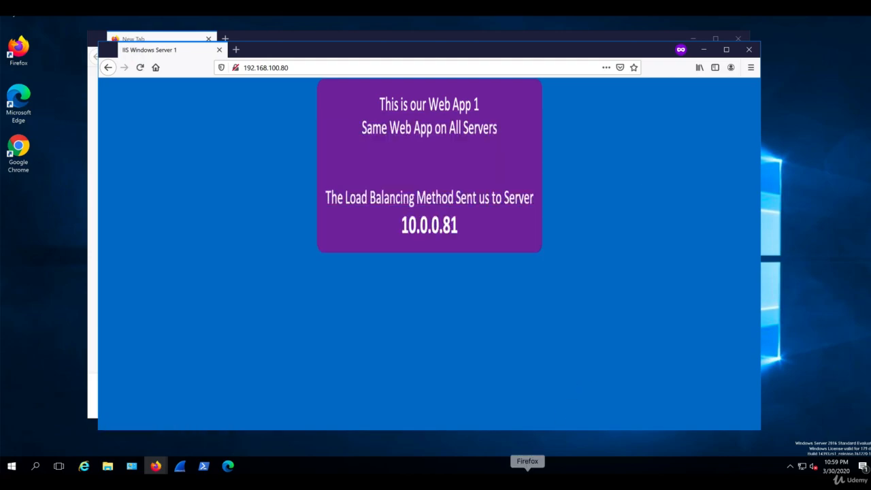
Recheck VS_WA1's persistence settings, then reload the site four times to test persistence
click(529, 482)
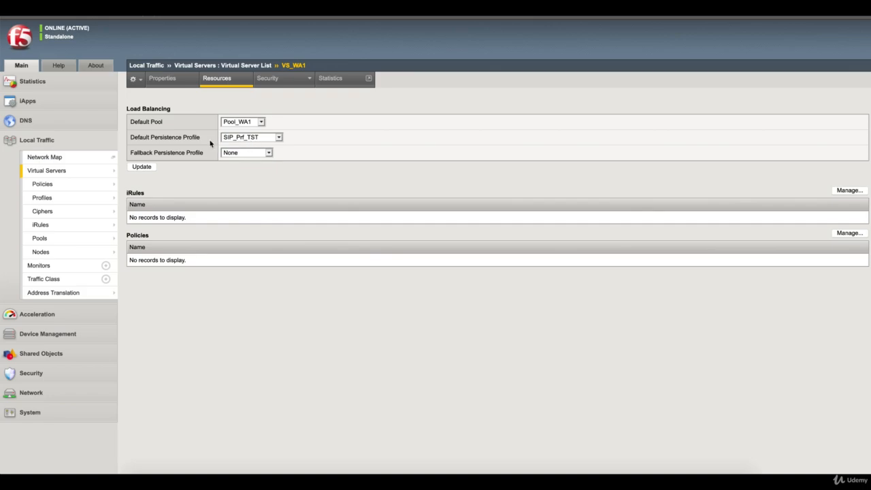
click(333, 139)
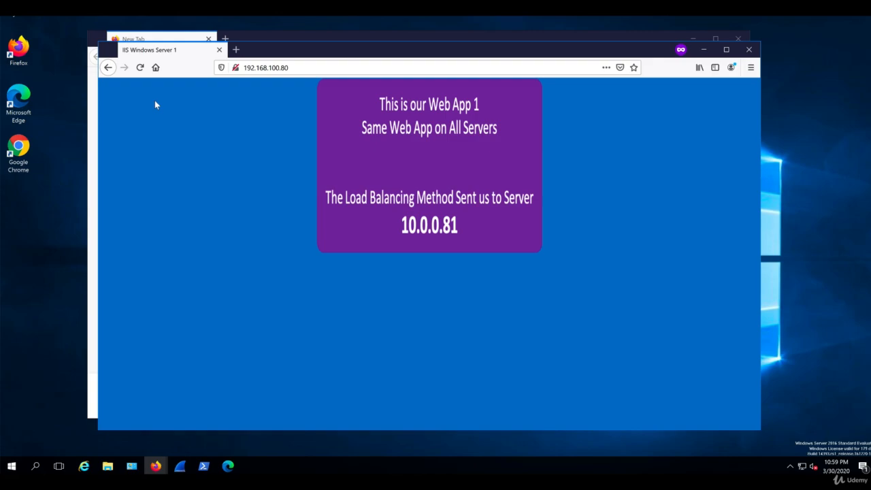
key(F5)
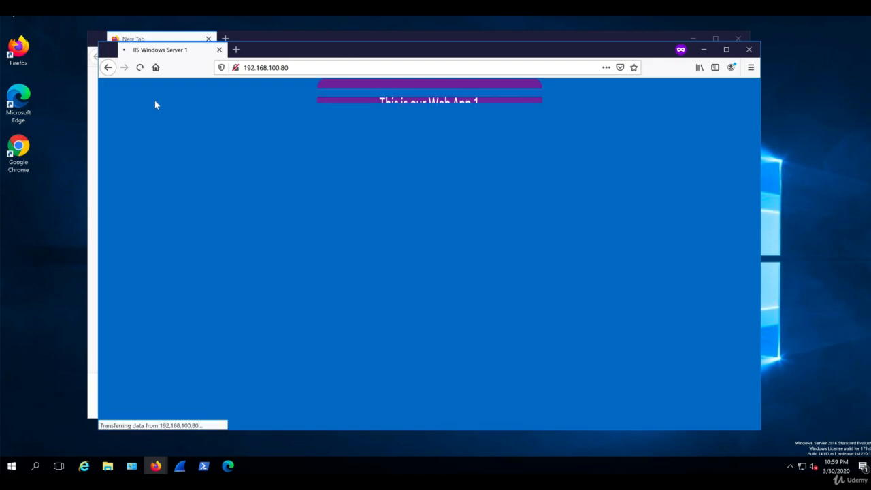
key(F5)
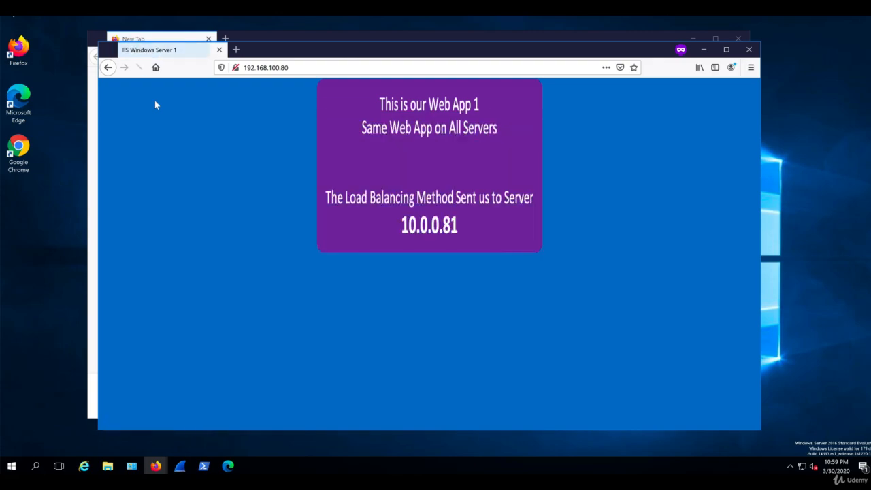
key(F5)
key(F5)
key(F5)
key(F5)
key(F5)
key(F5)
key(F5)
key(F5)
key(F5)
key(F5)
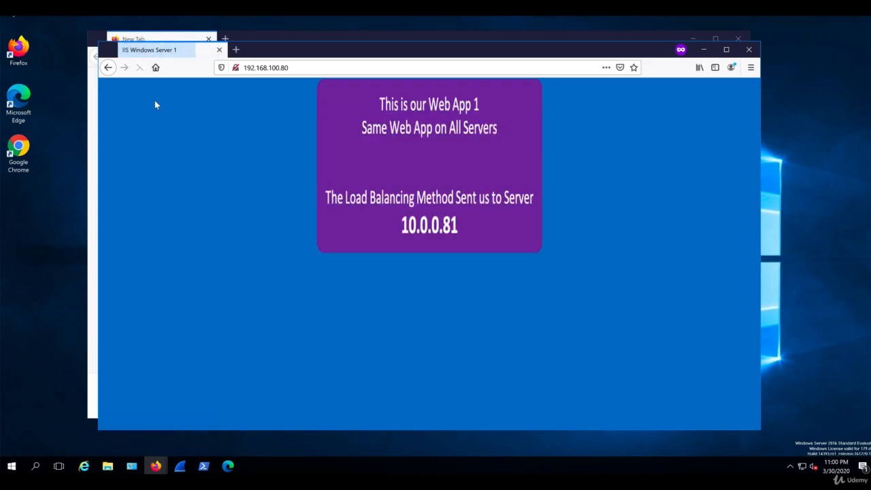
key(F5)
key(F5)
key(F5)
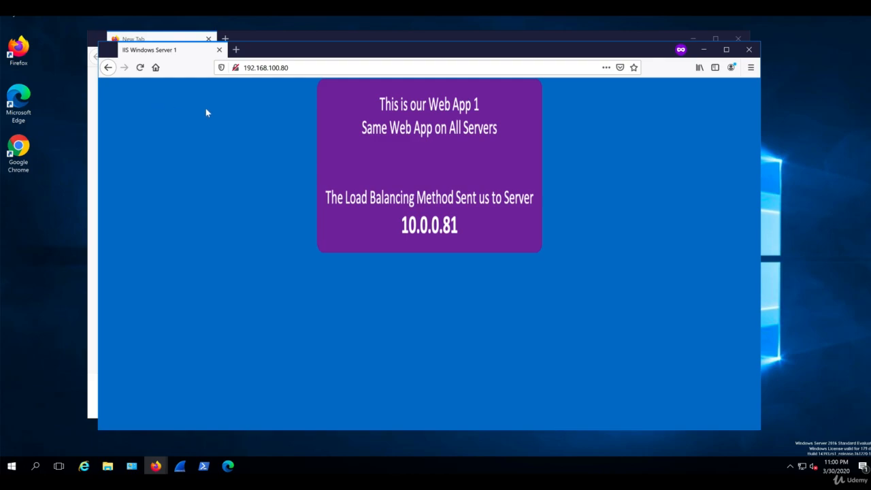
Highlight the .100.16 client address in ipconfig, then return to the page served by 10.0.0.81
click(203, 467)
drag(362, 86, 302, 136)
drag(191, 208, 232, 208)
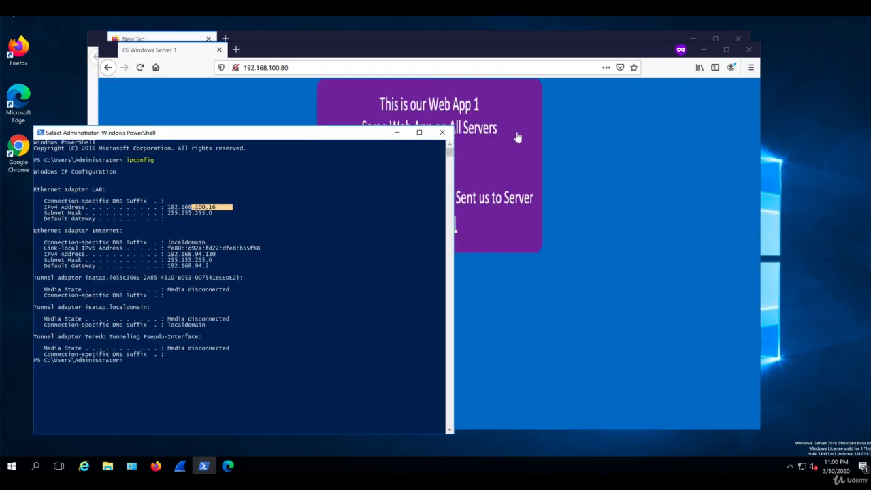
click(618, 153)
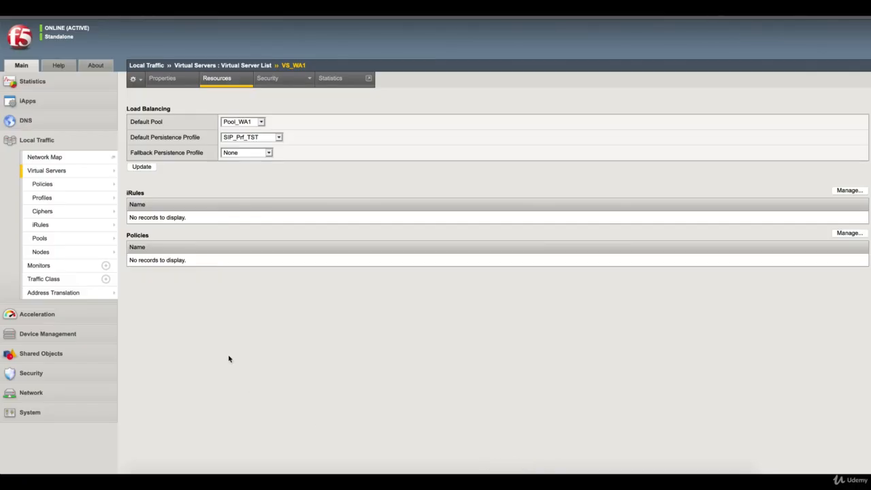
Show Local Traffic statistics of type Persistence Records and select the displayed TMSH enable command
click(90, 83)
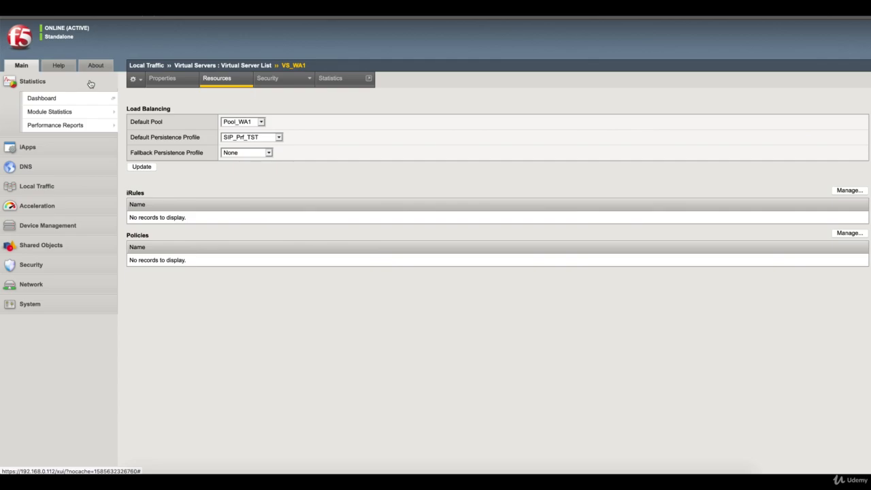
mouse_move(92, 112)
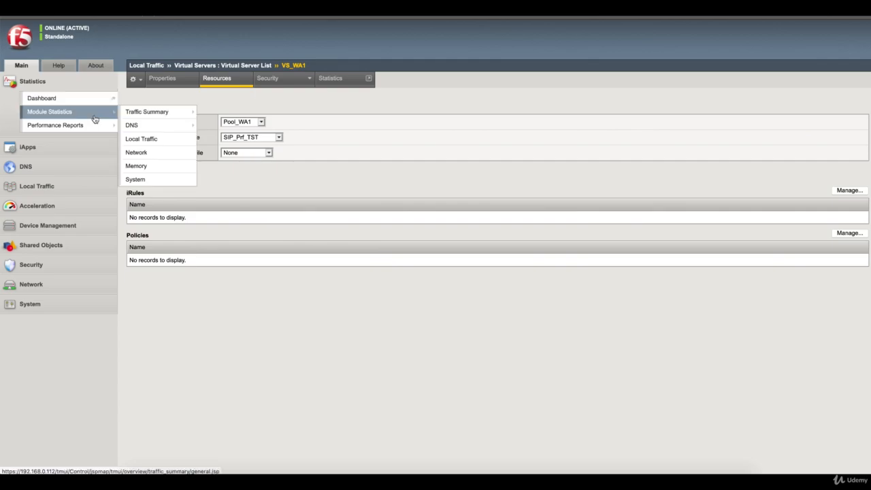
click(152, 141)
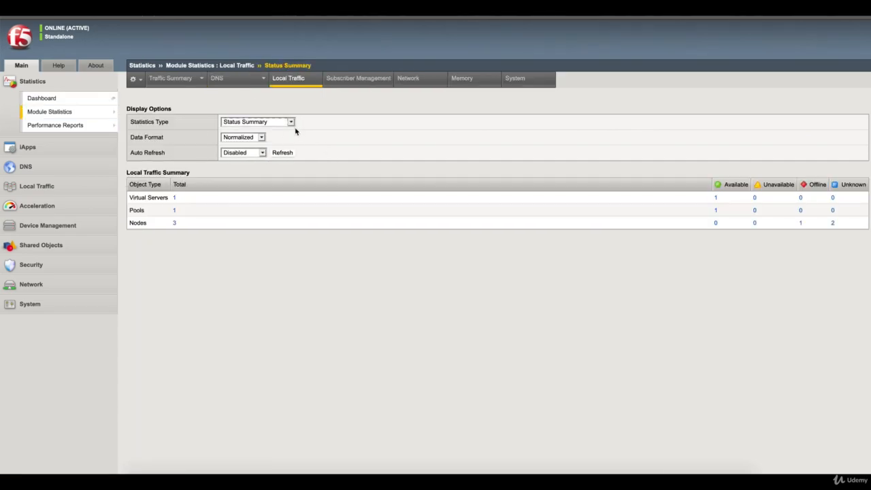
click(292, 123)
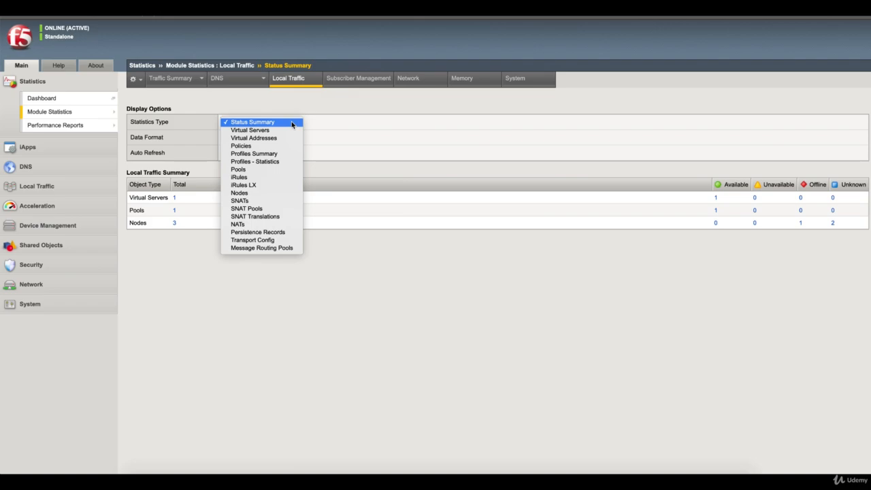
click(275, 234)
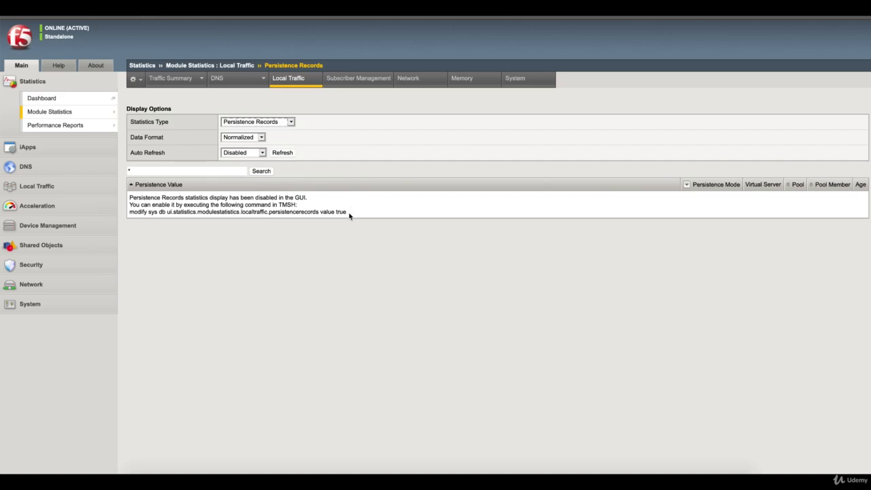
drag(348, 213, 129, 212)
key(super+c)
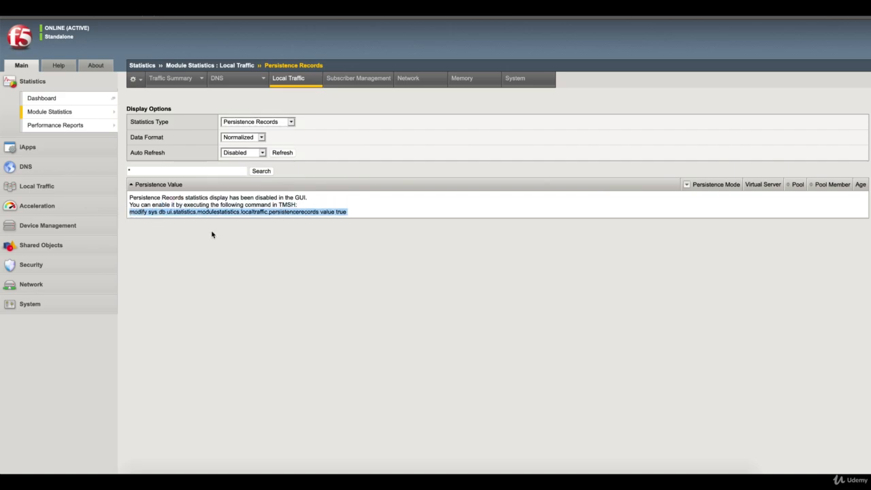
In SecureCRT on bigip2, run 'modify sys db ui.statistics.modulestatistics.localtraffic.persistencerecords value true'
click(617, 468)
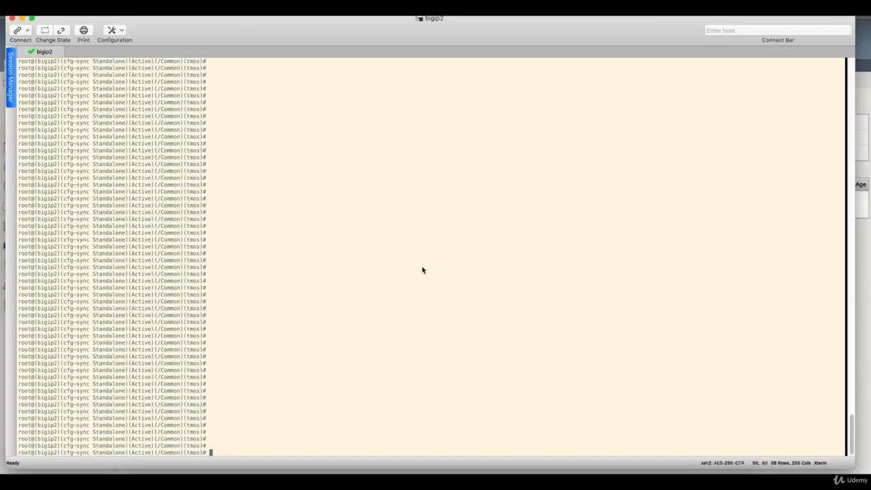
key(super+v)
key(Return)
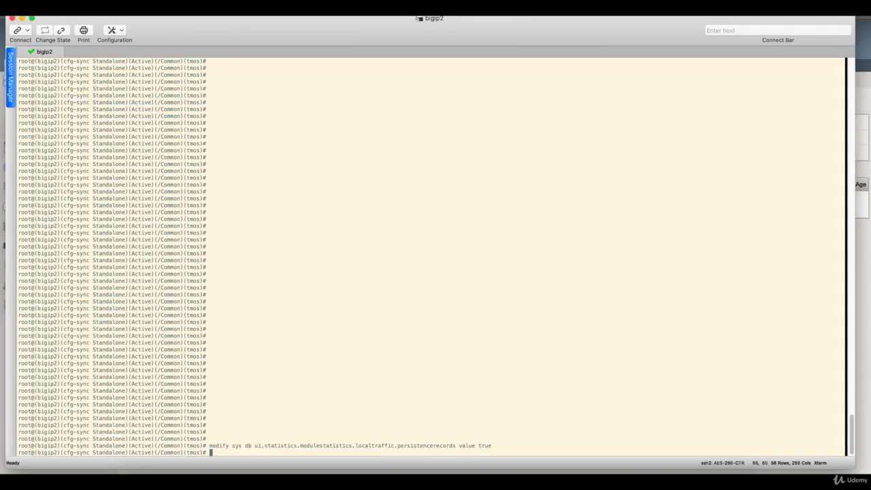
click(529, 470)
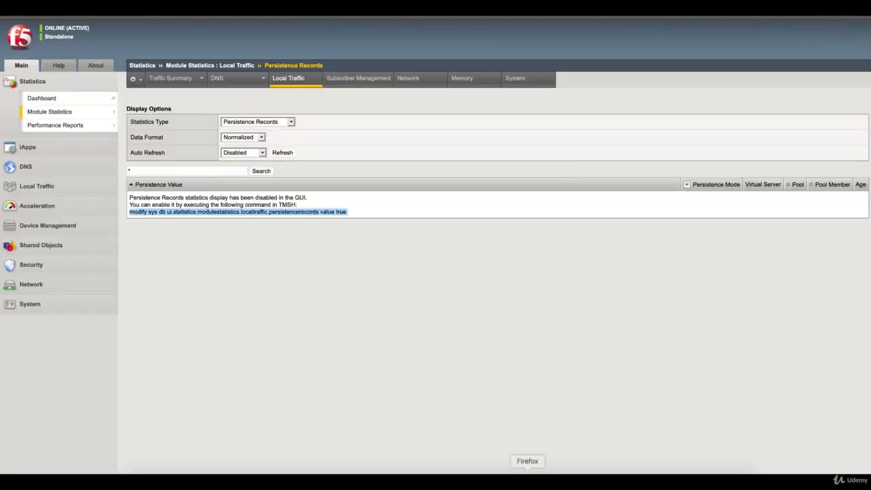
Refresh Persistence Records and highlight client 192.168.100.16 in the Source Address Affinity records
click(282, 154)
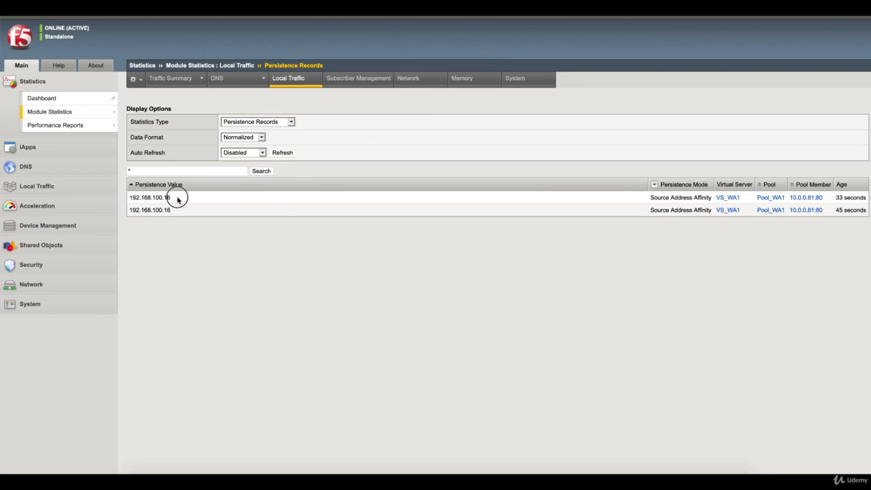
drag(175, 198, 130, 198)
click(288, 157)
drag(171, 199, 129, 201)
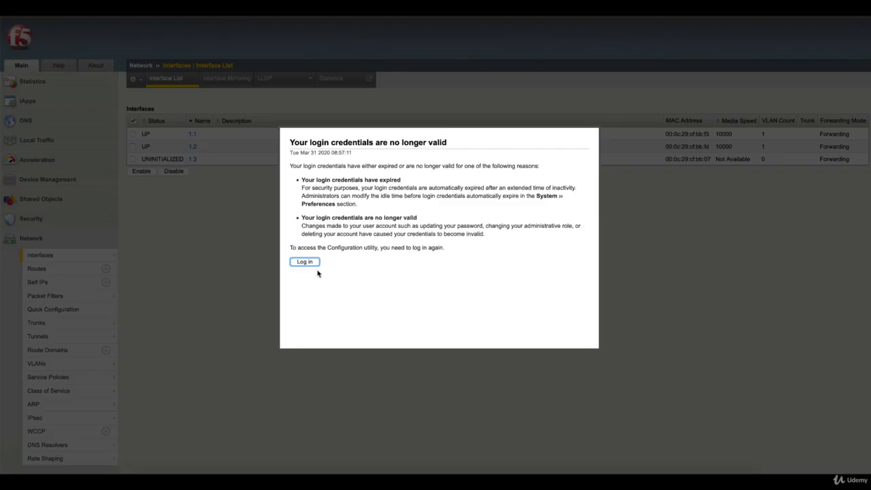
click(307, 261)
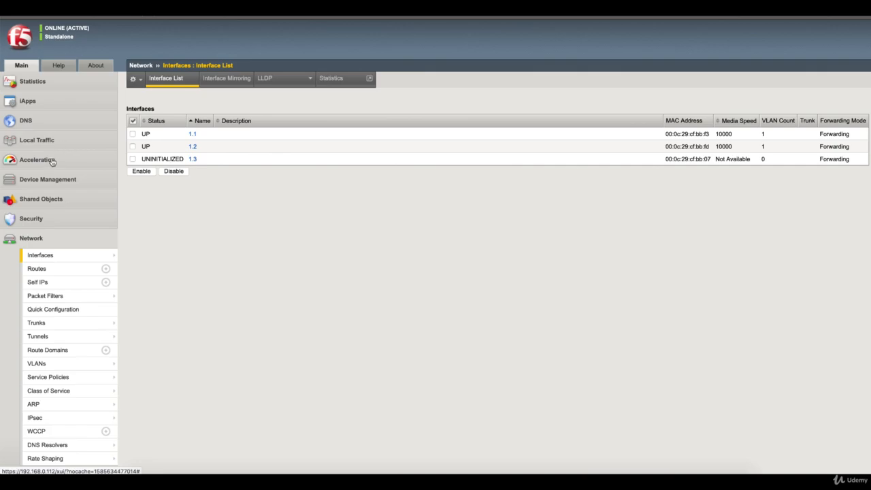
Go back to the Persistence profiles list, now including SIP_Prf_TST
mouse_move(52, 148)
mouse_move(95, 200)
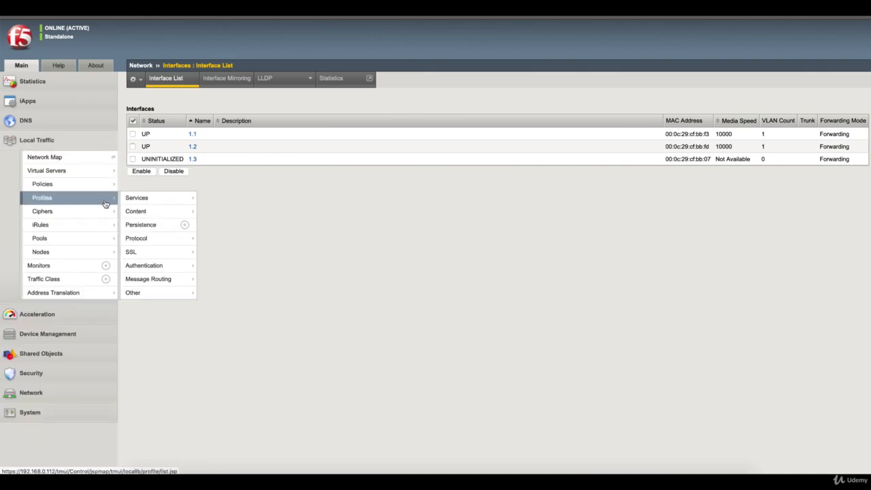
click(156, 224)
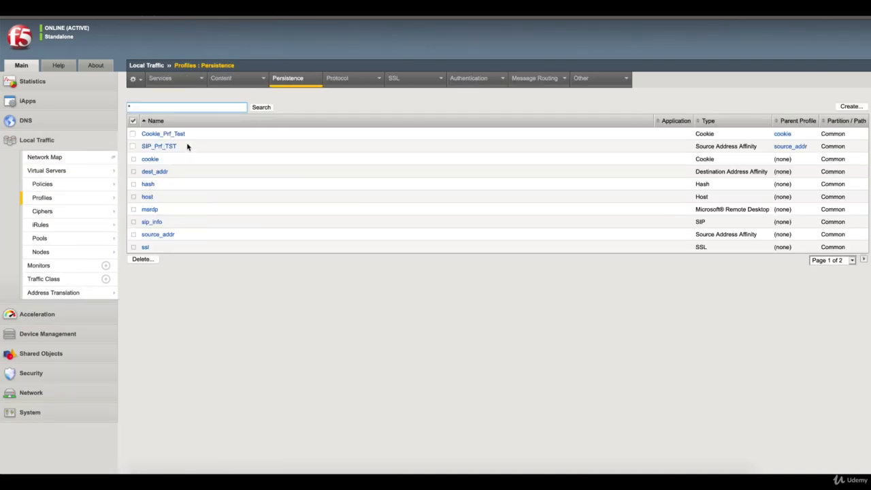
Inspect SIP_Prf_TST's properties, then return to the two 192.168.100.16 records to 10.0.0.81:80
click(164, 147)
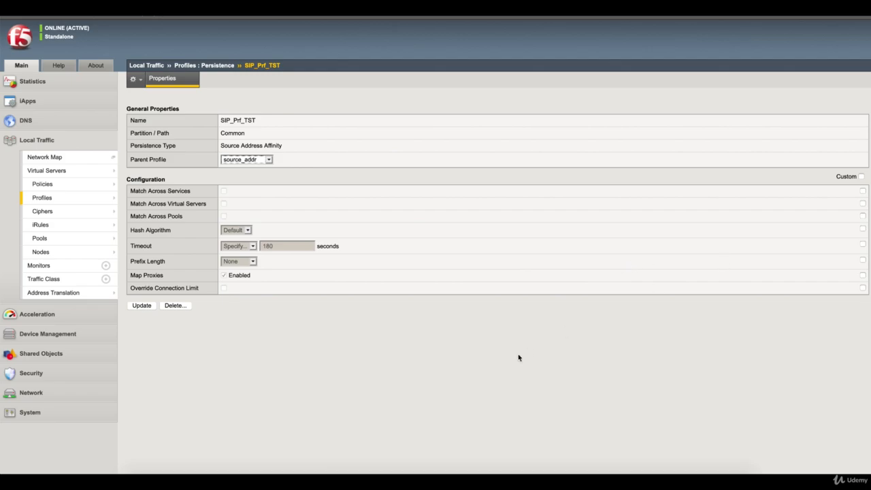
click(638, 481)
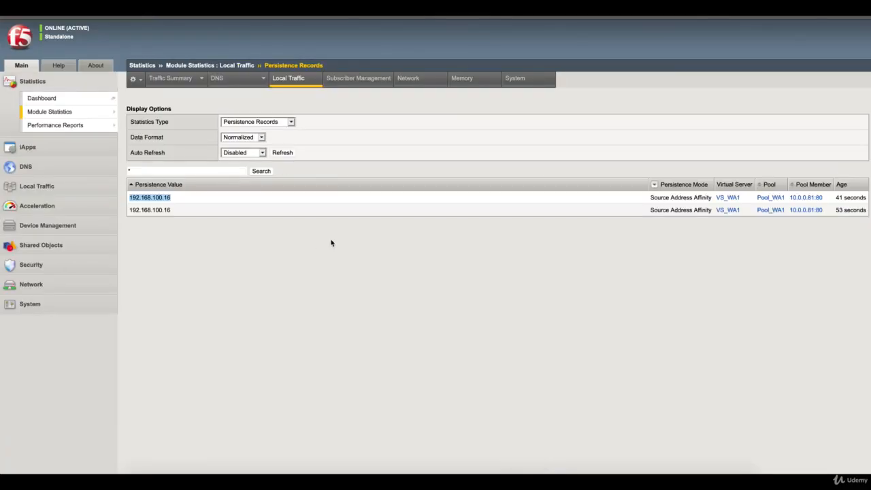
Refresh Persistence Records repeatedly until no records remain, then switch to the Windows client VM
click(282, 153)
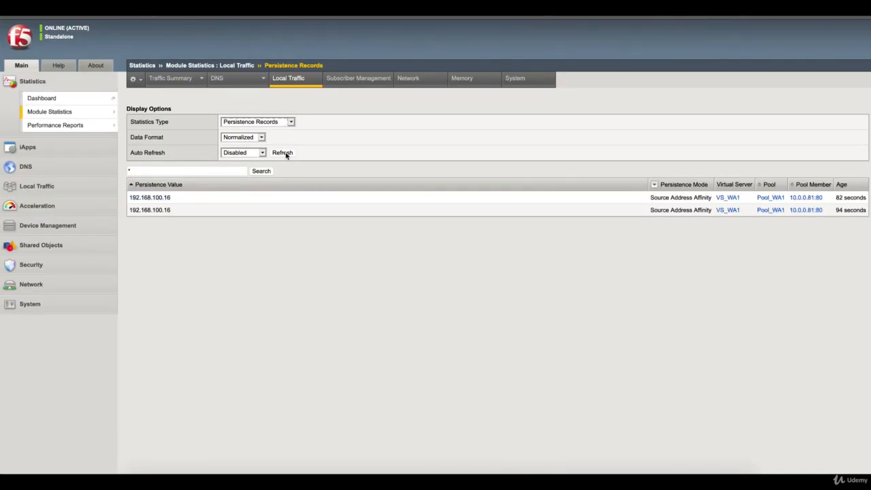
click(282, 152)
click(282, 152)
click(286, 153)
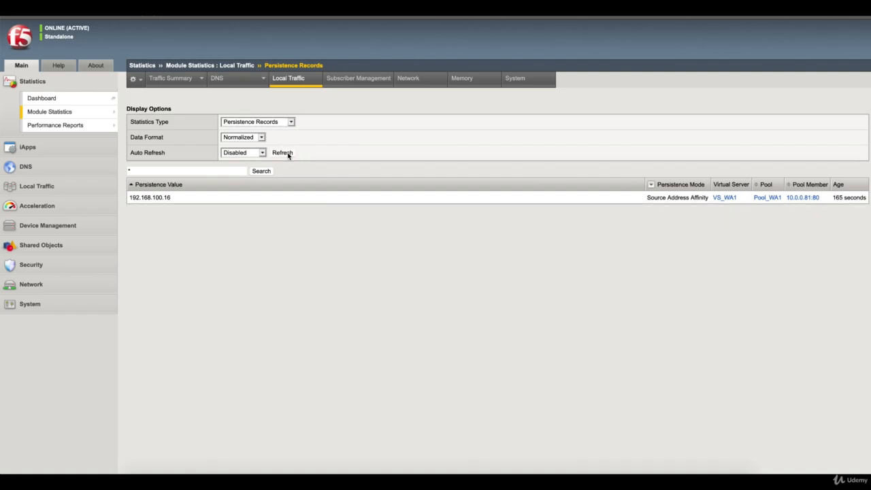
click(285, 153)
click(283, 154)
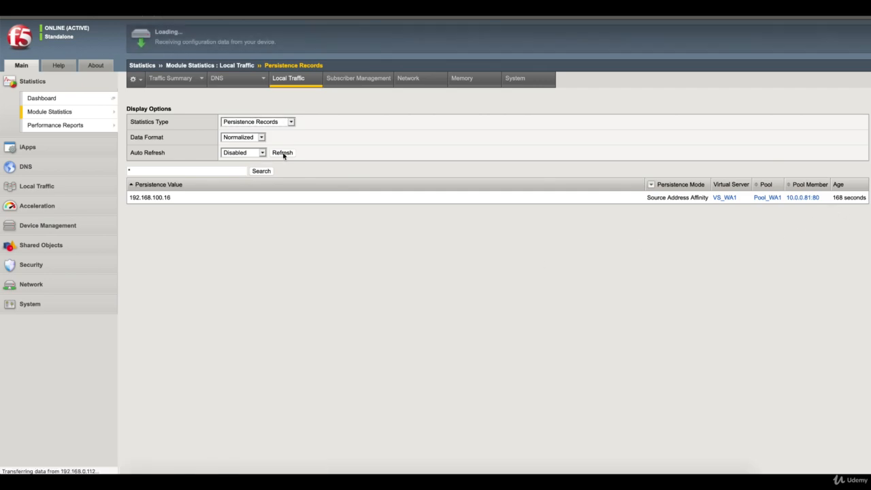
click(283, 154)
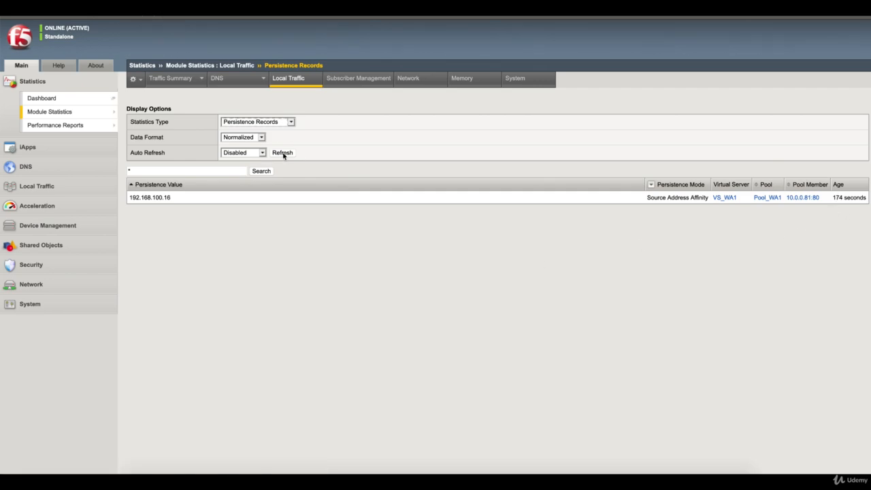
click(283, 154)
click(283, 154)
click(283, 154)
click(284, 154)
click(283, 153)
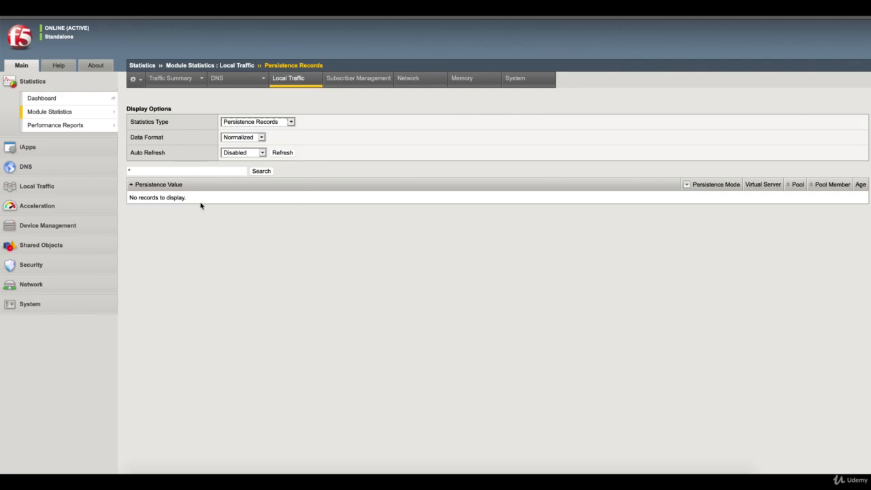
click(638, 478)
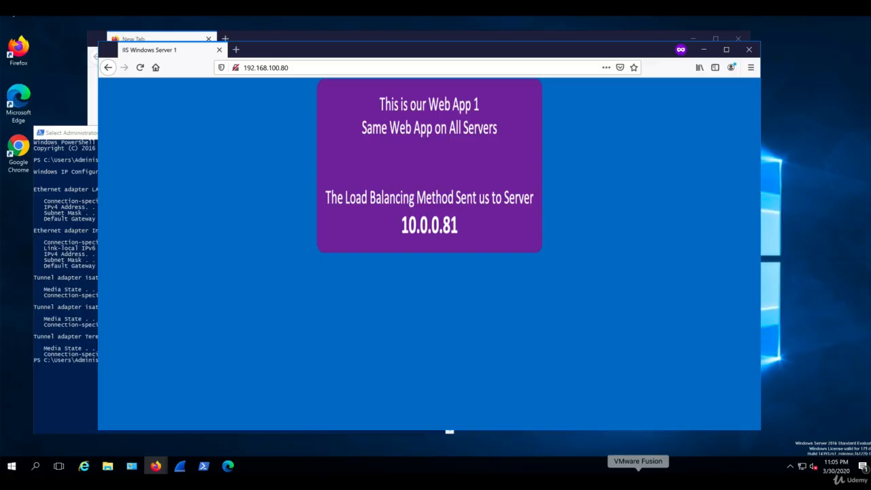
Close both Firefox windows on the Windows client
click(750, 51)
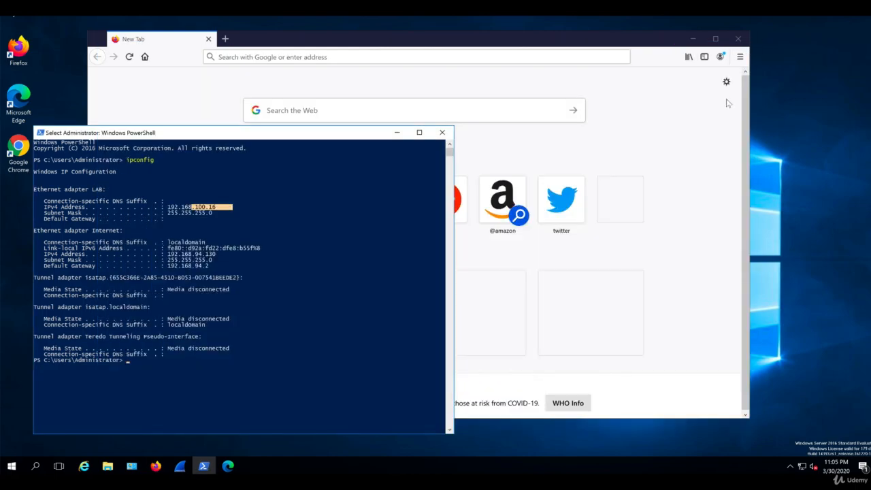
click(718, 145)
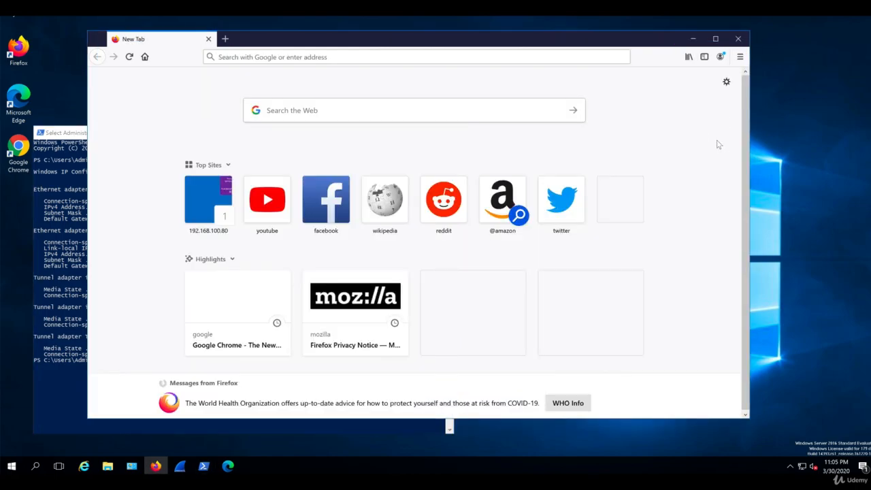
click(738, 41)
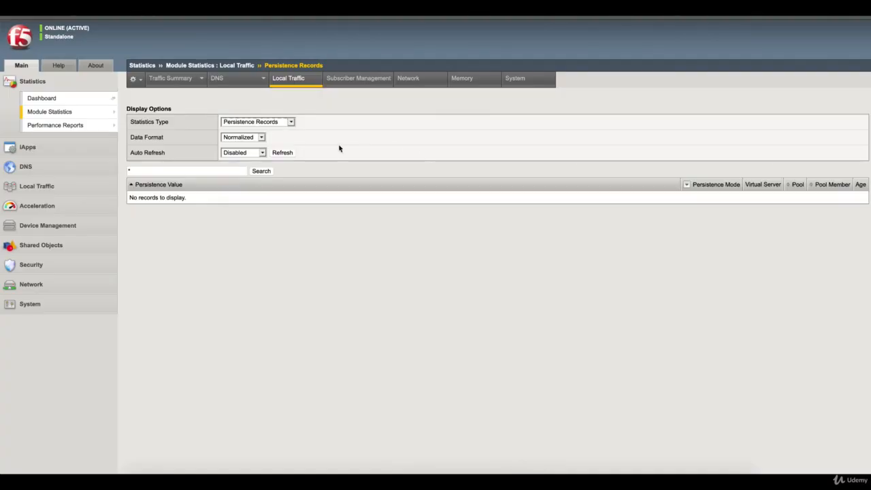
click(283, 153)
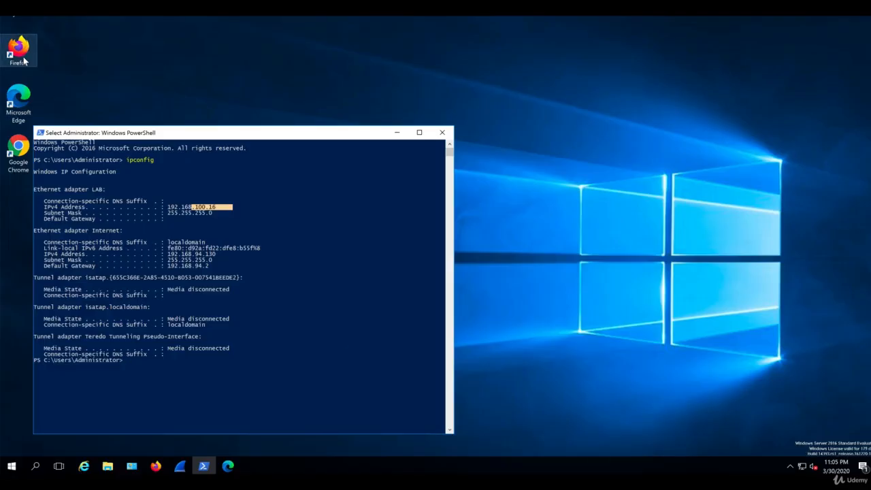
Load 192.168.100.80 in a new private Firefox window and reload Web App 1 three times
double_click(23, 61)
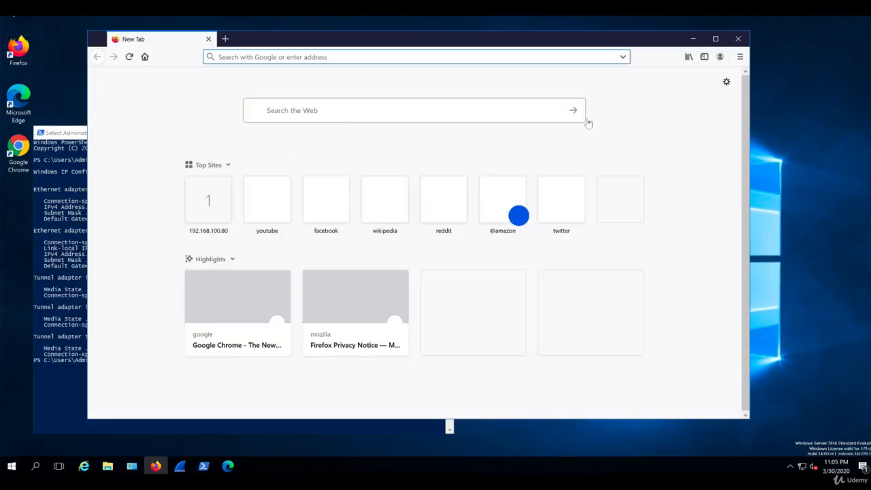
click(739, 56)
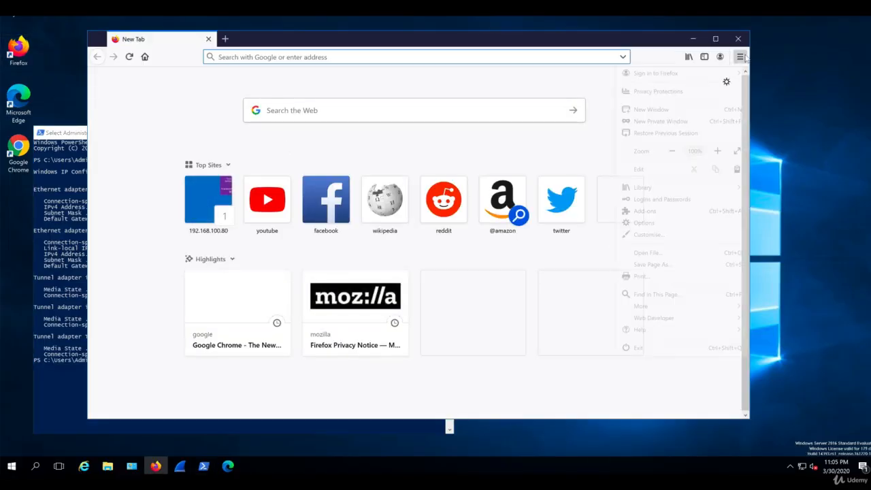
click(701, 124)
text(192.168.100.80/)
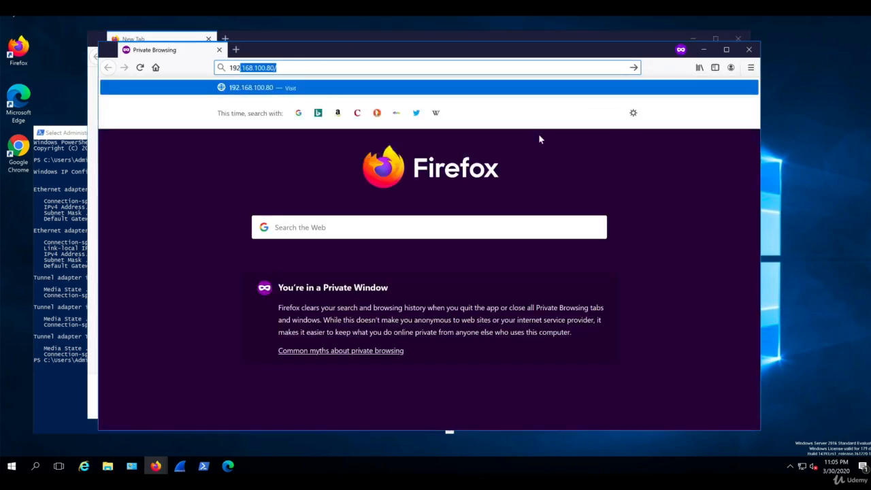
key(Return)
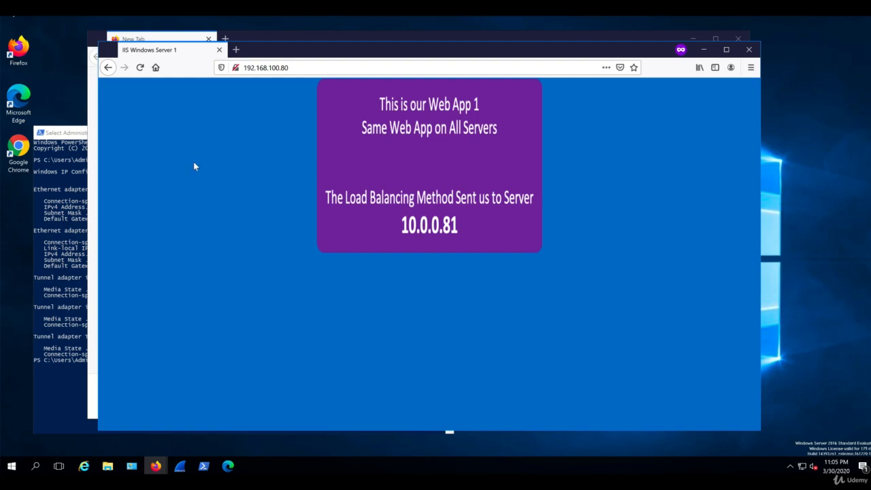
click(141, 71)
click(141, 70)
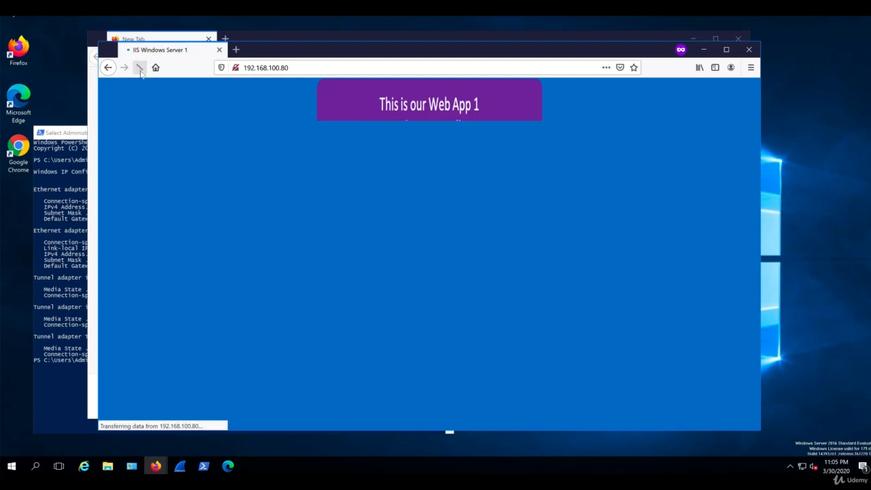
click(141, 71)
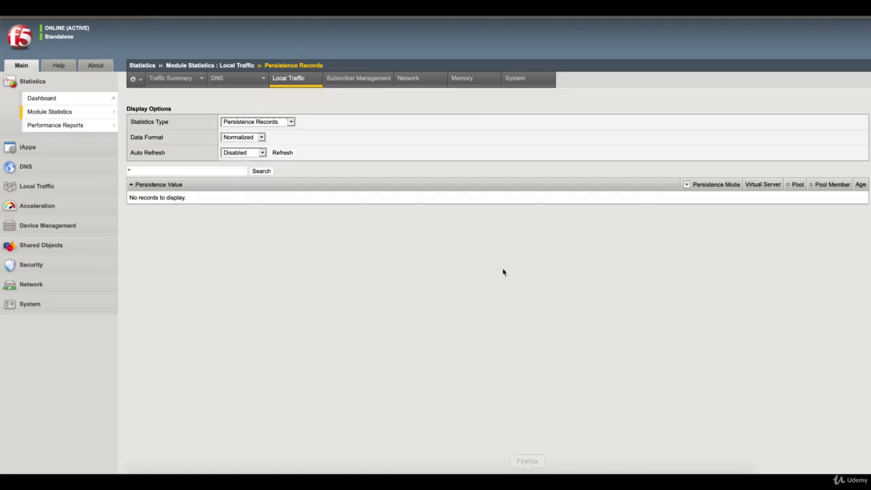
Refresh the persistence records to show two new 192.168.100.16 entries mapped to 10.0.0.81:80
click(285, 153)
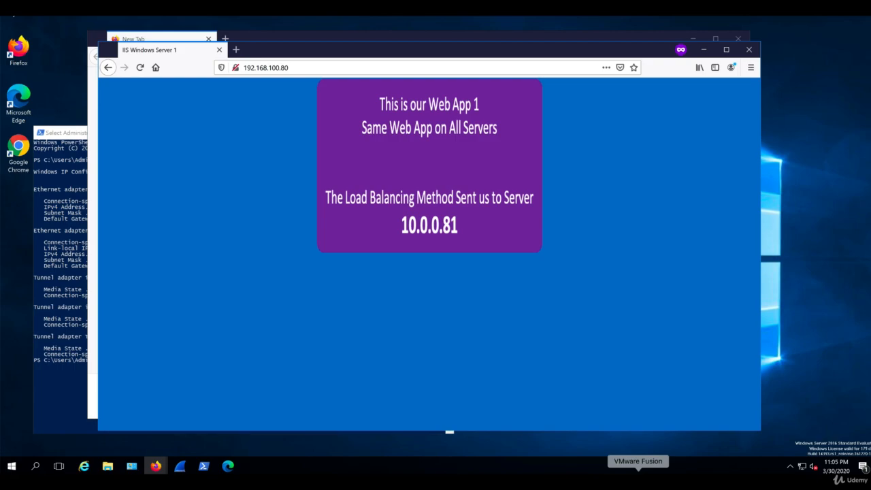
Switch to the second client VM and highlight its IPv4 address in the PowerShell ipconfig output
right_click(638, 477)
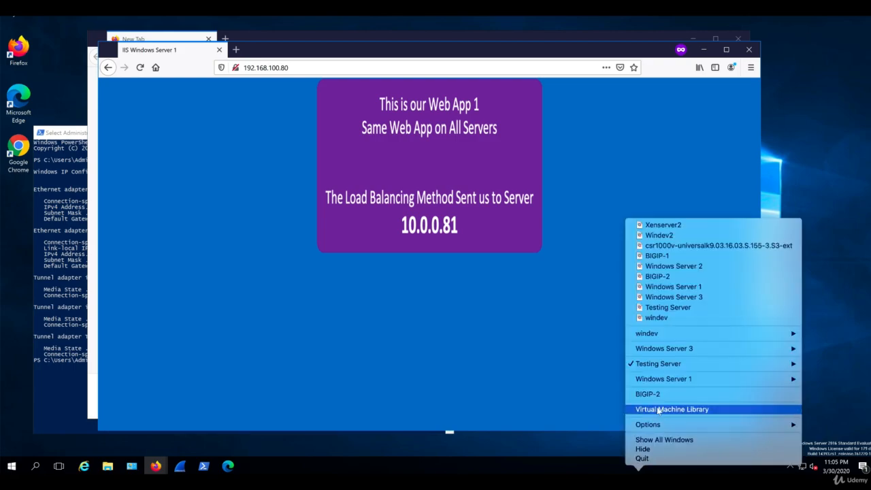
click(657, 410)
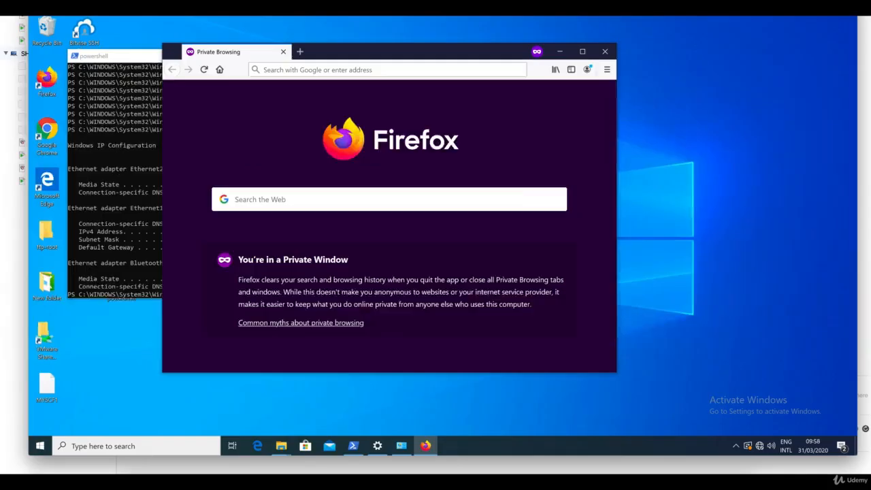
click(146, 111)
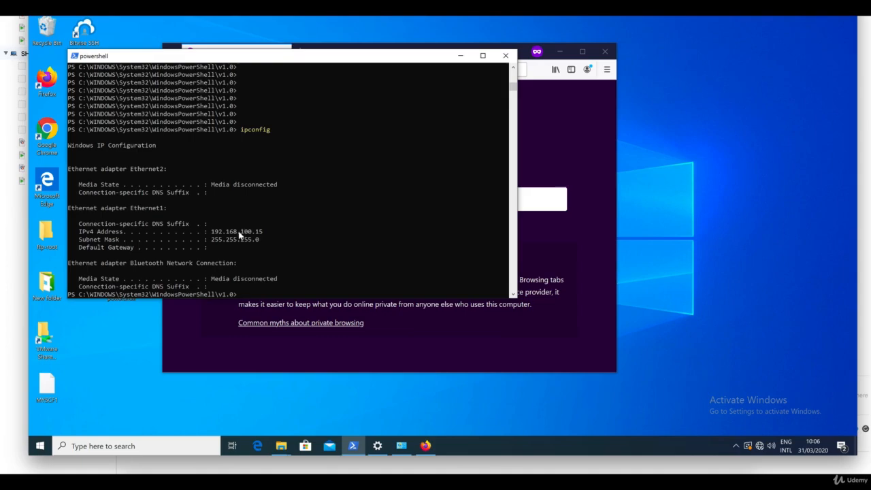
drag(237, 232, 269, 235)
Load 192.168.100.80 in the Firefox private window and reload twice, staying on server 10.0.0.83
click(599, 205)
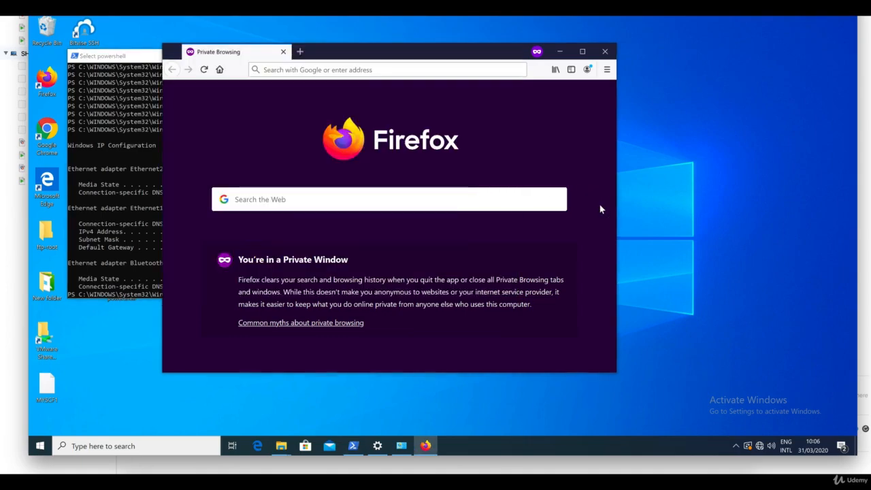
click(402, 69)
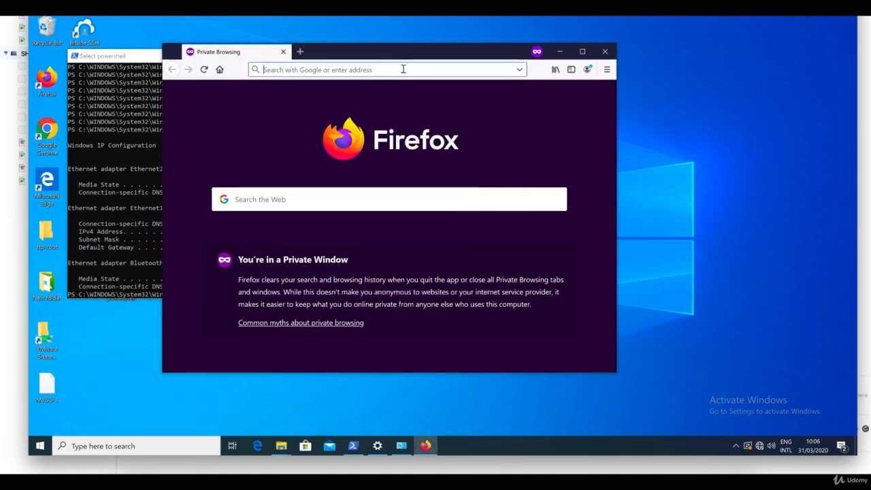
text(192.168.100.80)
key(Return)
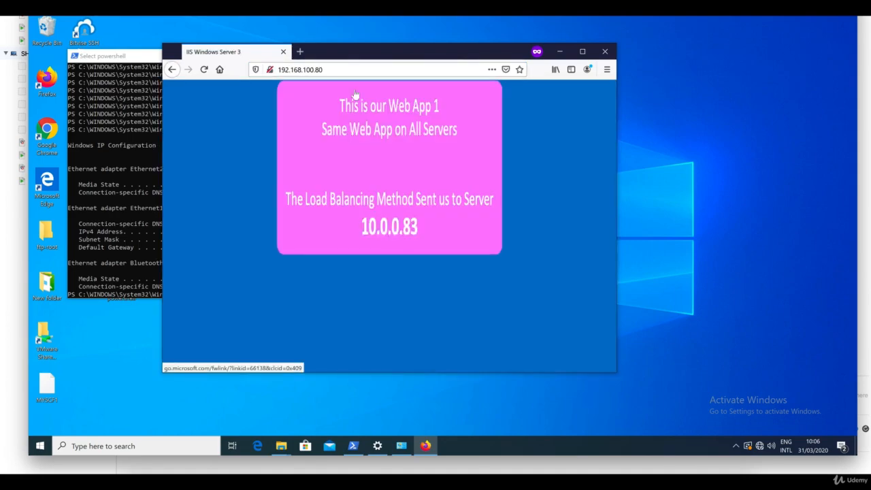
key(F5)
key(F5)
key(F5)
key(F5)
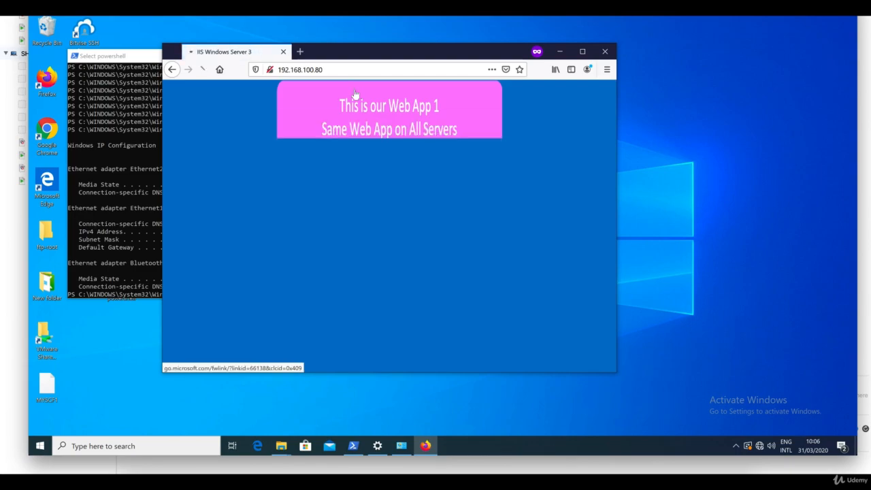
key(F5)
key(F5)
key(F5)
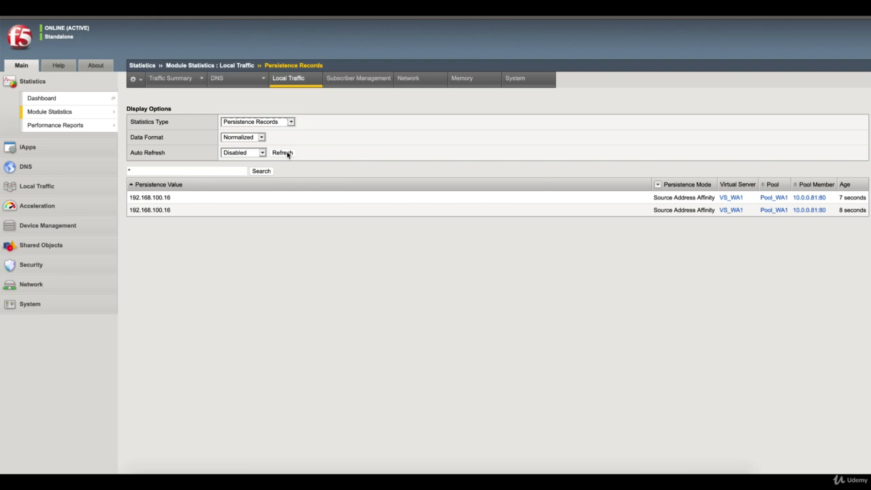
Refresh the records twice and highlight the client addresses, finding 192.168.100.15 mapped to 10.0.0.83:80
click(287, 154)
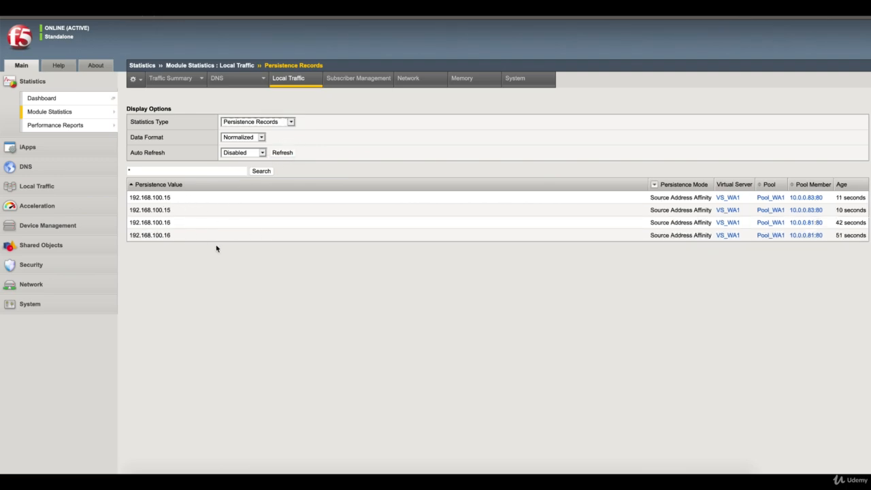
click(173, 198)
drag(174, 199, 155, 197)
click(173, 254)
drag(175, 198, 145, 197)
drag(173, 222, 144, 222)
click(282, 155)
click(174, 199)
drag(175, 199, 131, 197)
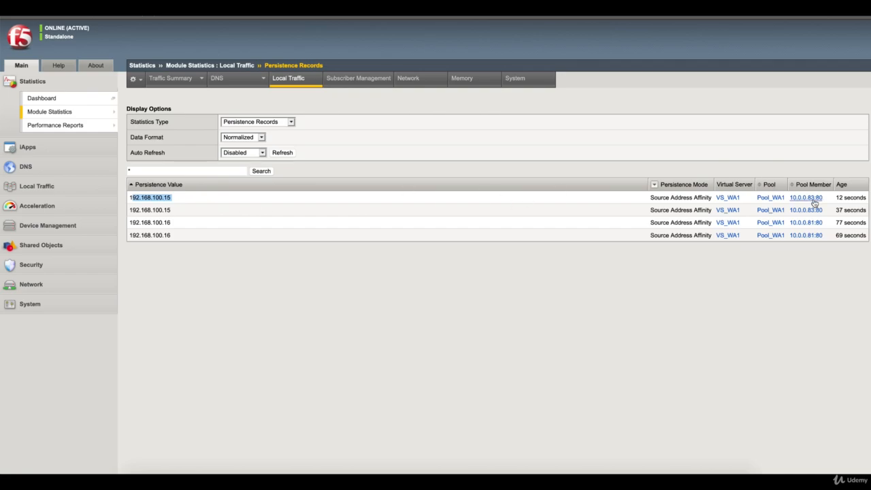
On the client VM, close the Firefox private window and the PowerShell console
click(640, 472)
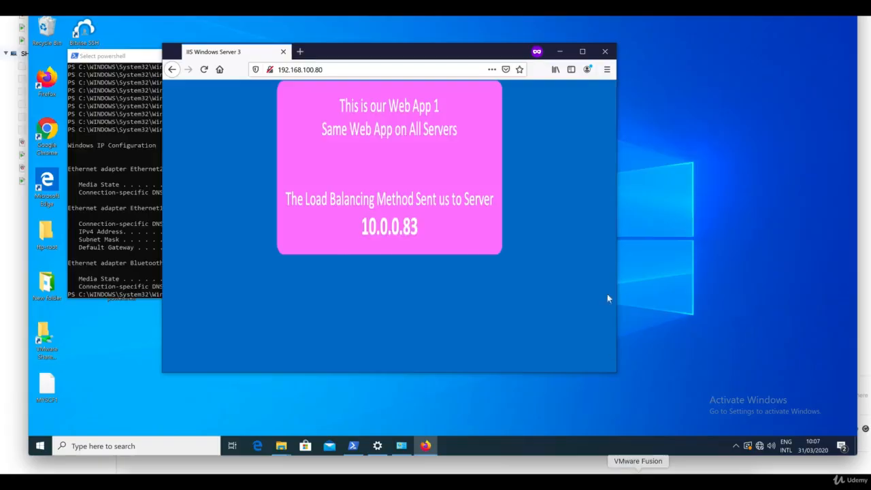
click(605, 51)
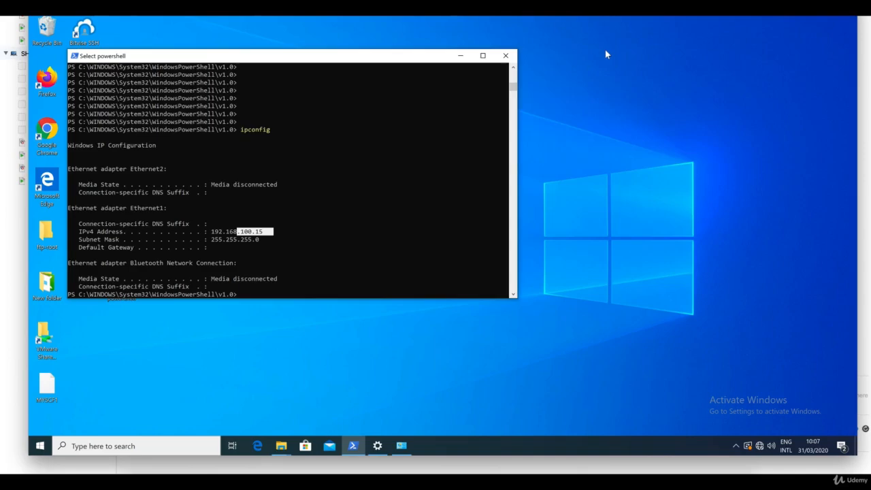
click(505, 55)
Load 192.168.100.80 in a Chrome incognito window, then close Chrome
double_click(53, 131)
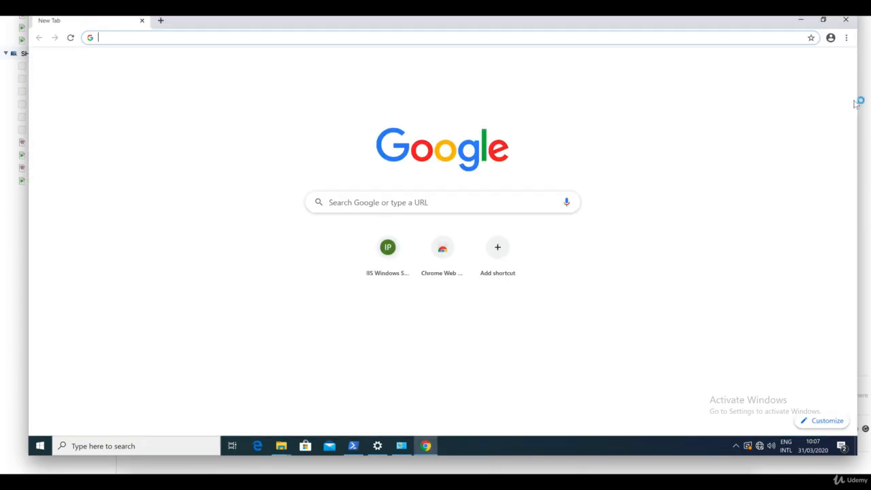
click(847, 37)
click(798, 75)
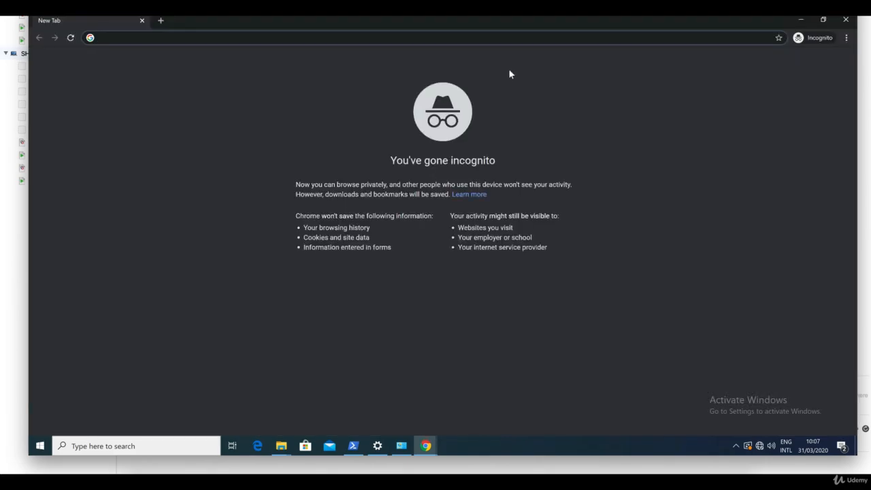
text(192.168.100.80)
key(Return)
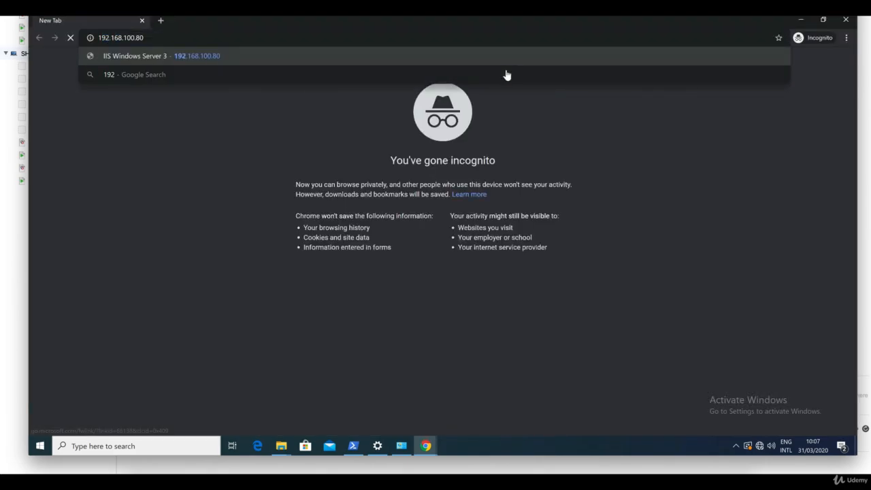
click(846, 20)
click(846, 21)
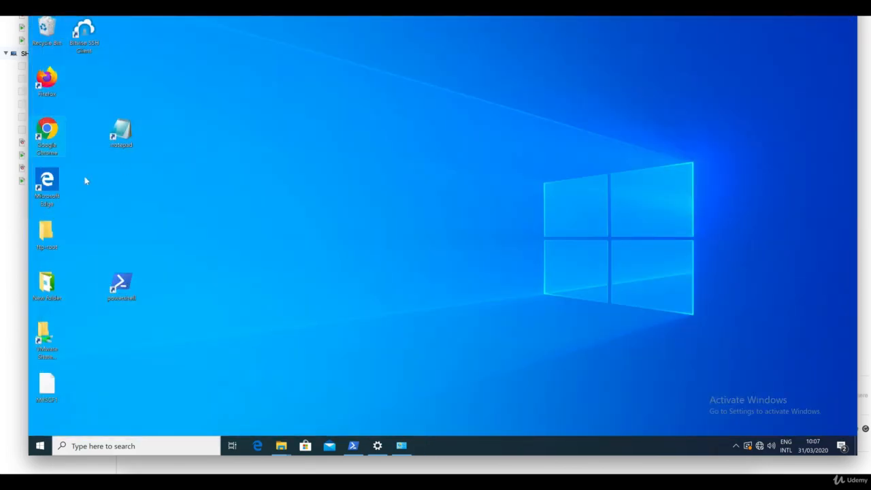
Load 192.168.100.80 in Microsoft Edge, reaching server 10.0.0.83, then close all Edge tabs
double_click(47, 183)
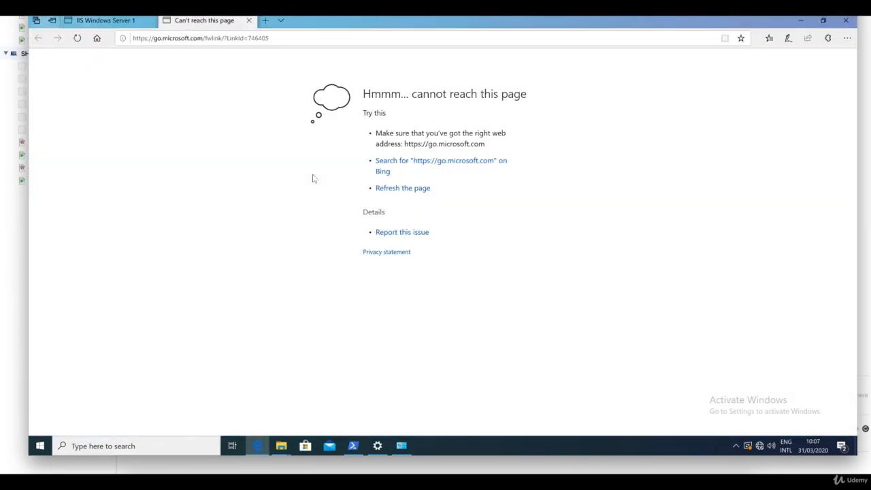
click(279, 39)
text(192)
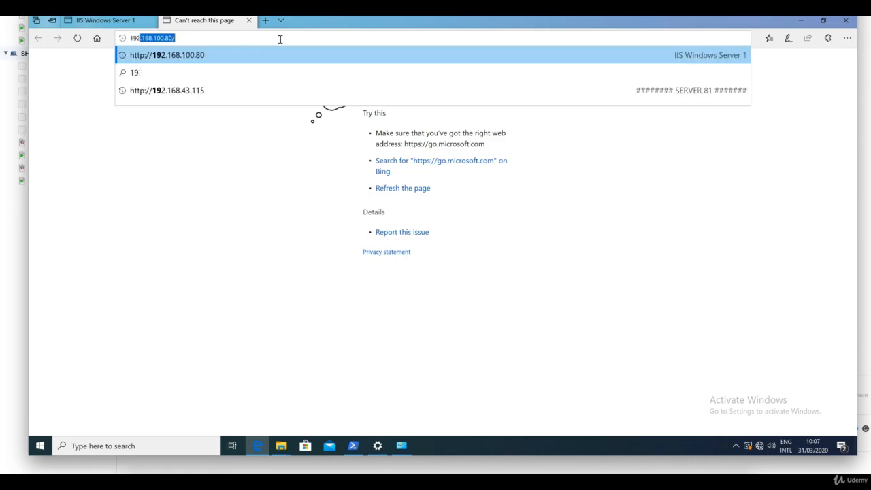
key(Return)
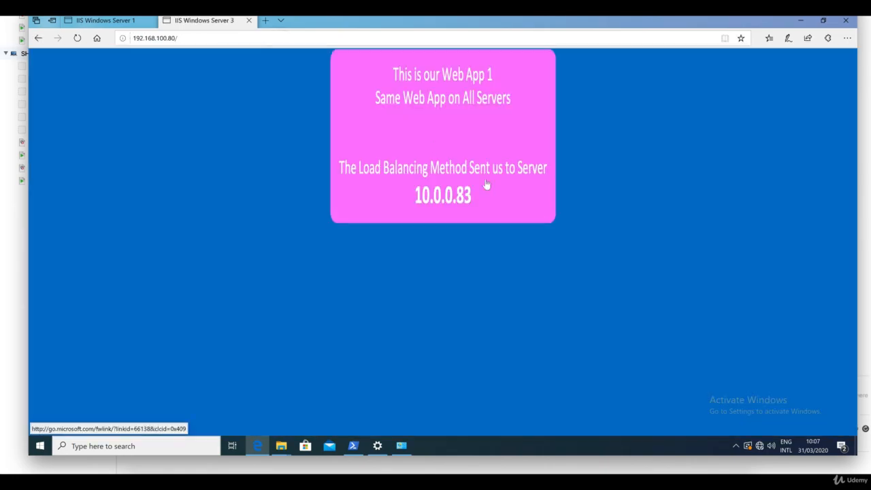
click(848, 24)
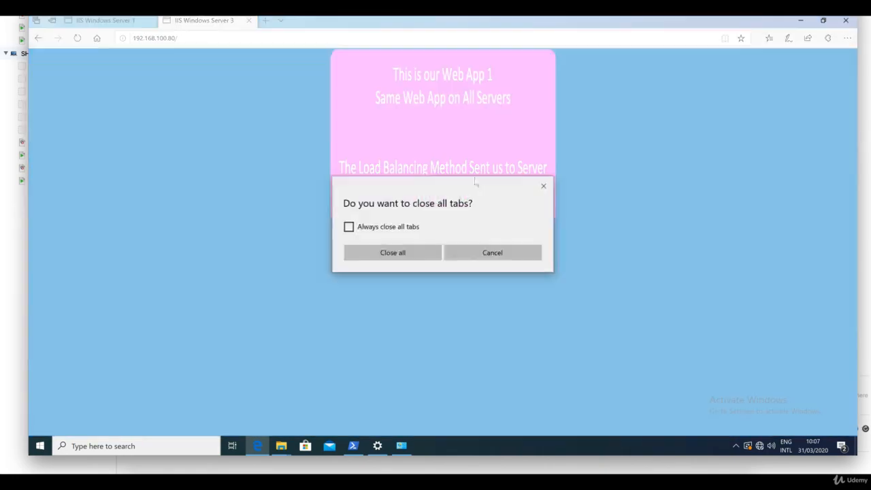
click(420, 253)
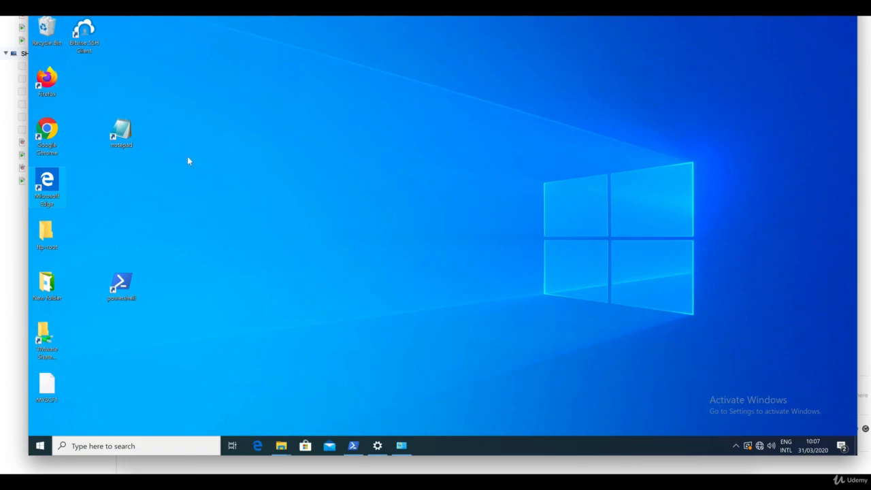
Highlight IPv4 address 192.168.100.15 in PowerShell's ipconfig output and refresh the F5 persistence records
click(353, 446)
click(220, 232)
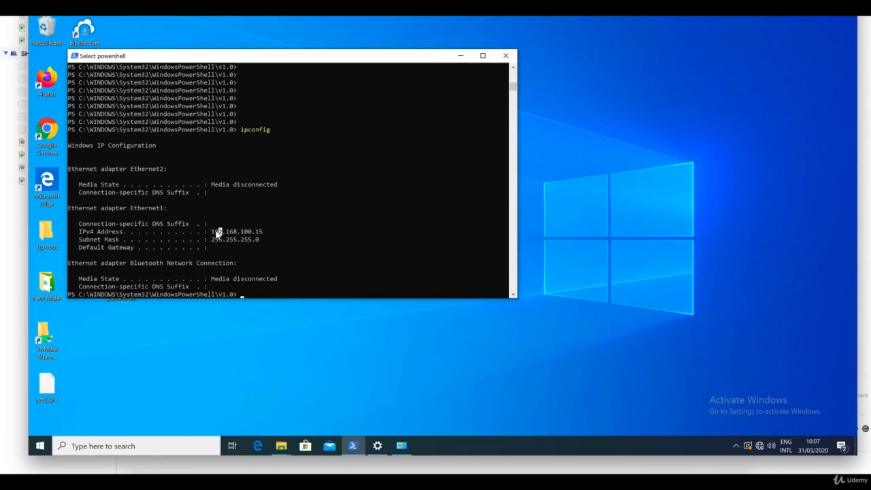
drag(212, 231, 262, 236)
click(527, 472)
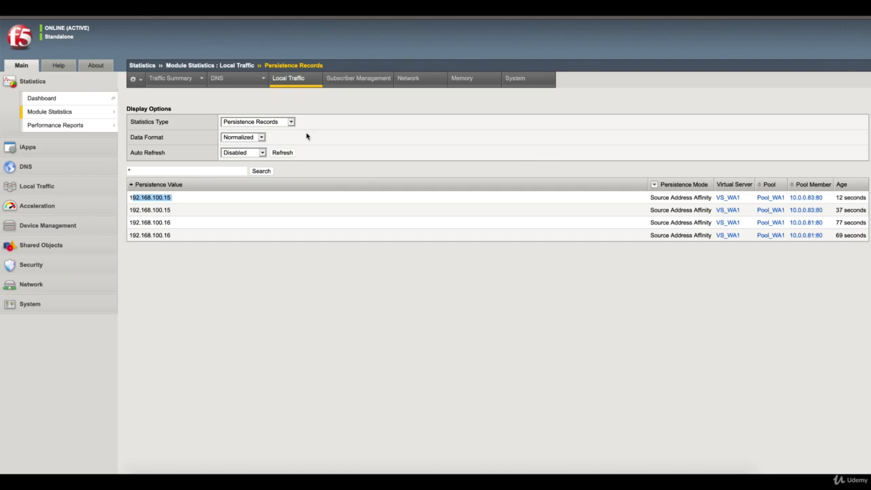
click(288, 154)
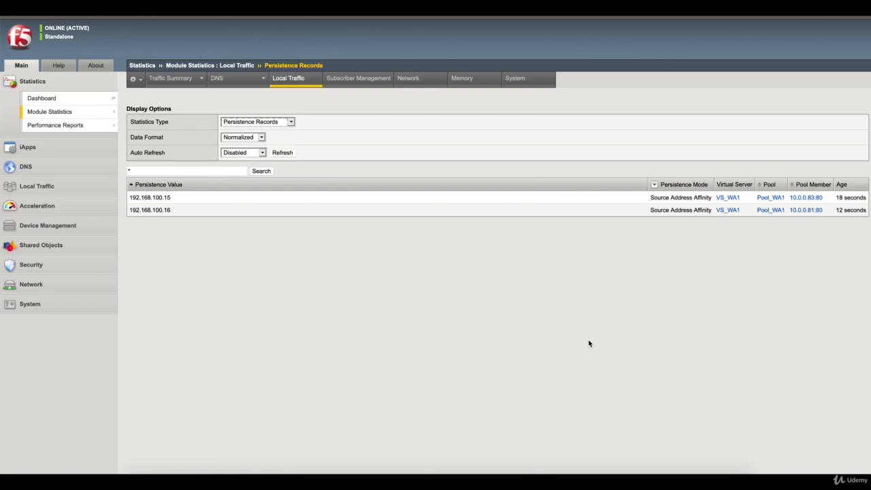
click(637, 477)
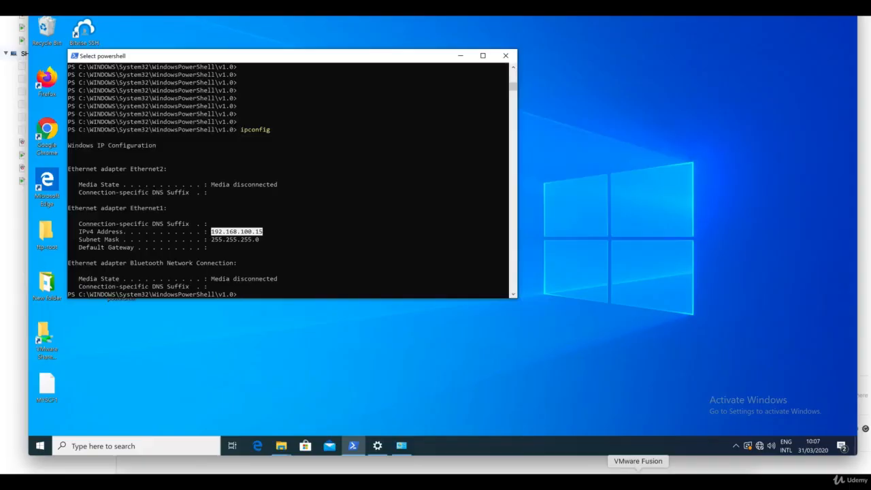
Change Ethernet1's static IPv4 address to 192.168.100.155 and launch a fresh Firefox window
click(377, 446)
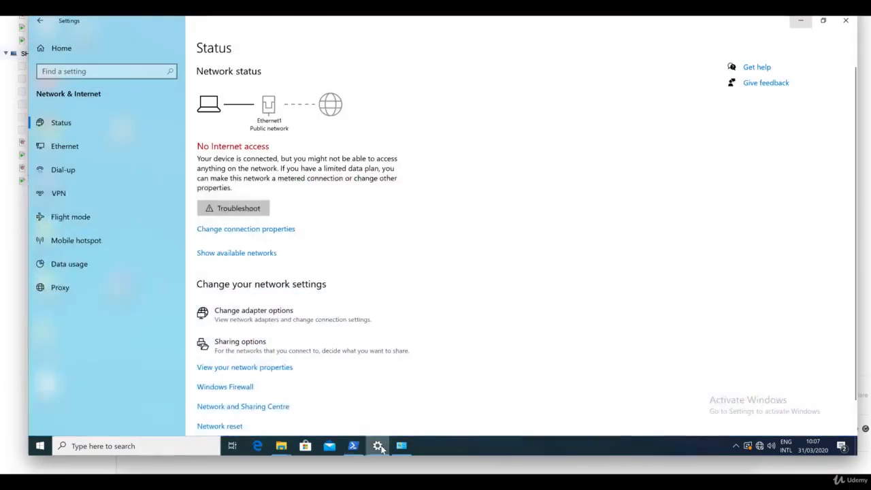
click(379, 445)
click(401, 446)
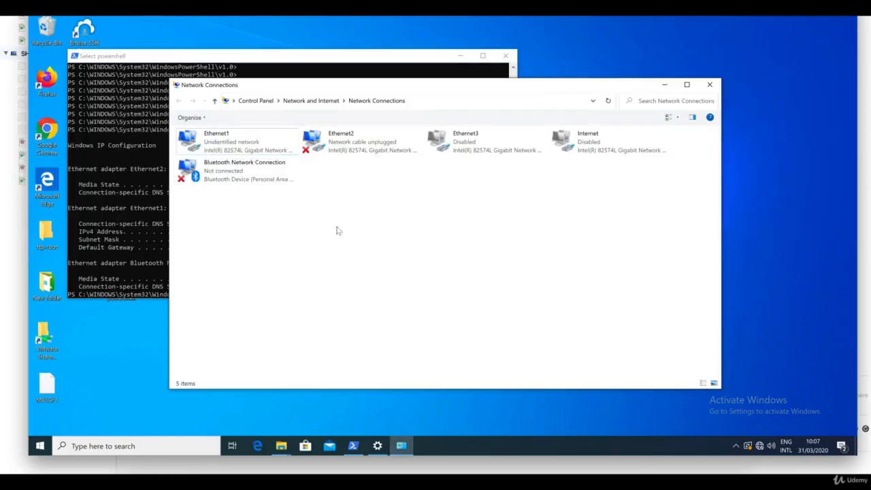
click(211, 138)
right_click(210, 138)
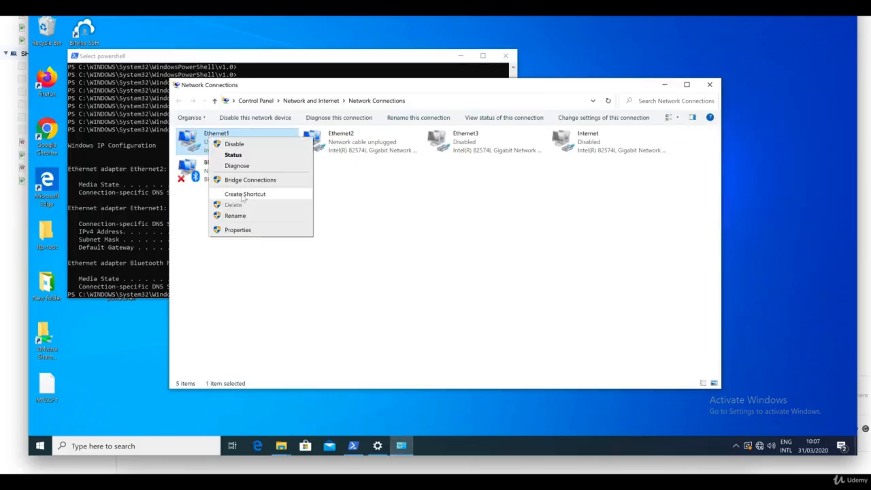
click(238, 230)
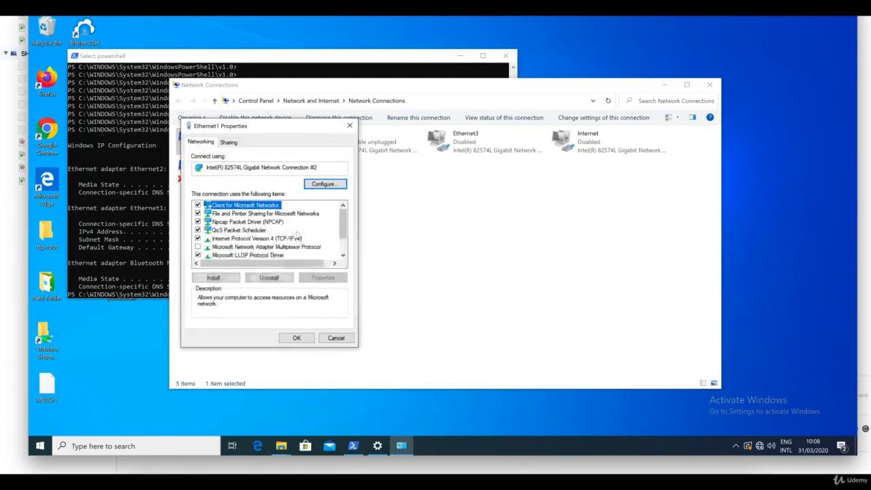
double_click(298, 237)
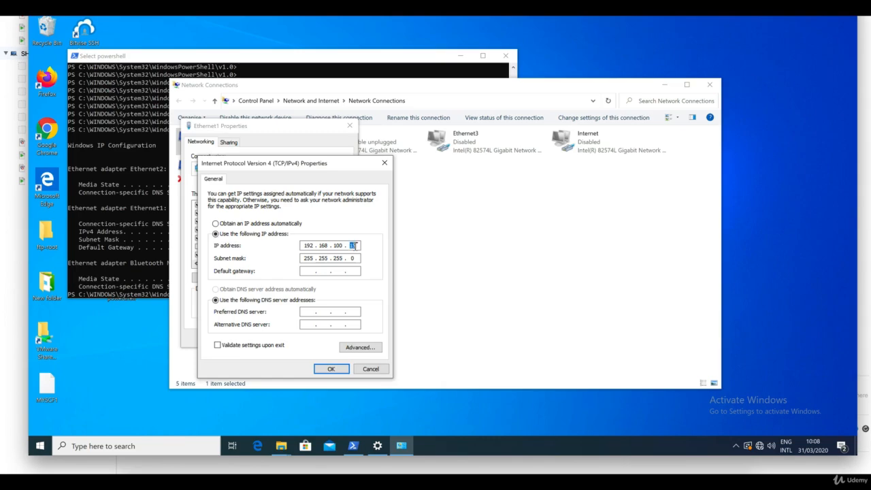
text(1)
click(330, 368)
click(297, 338)
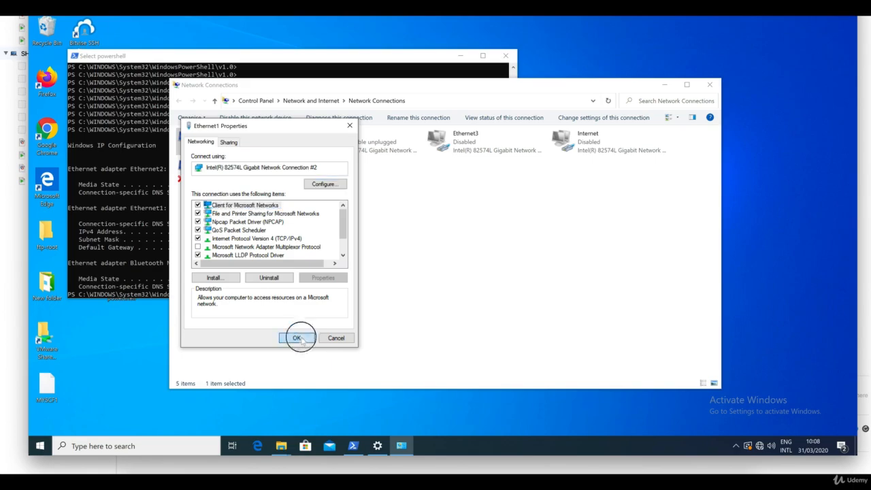
click(105, 355)
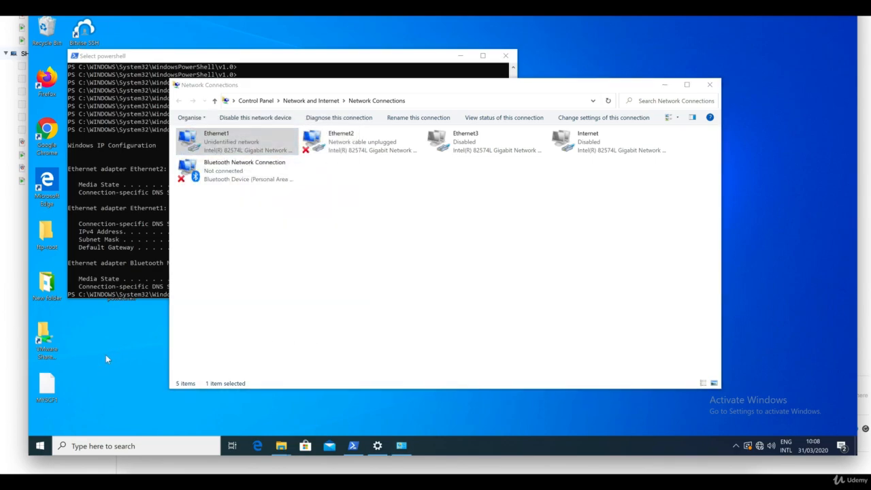
double_click(48, 80)
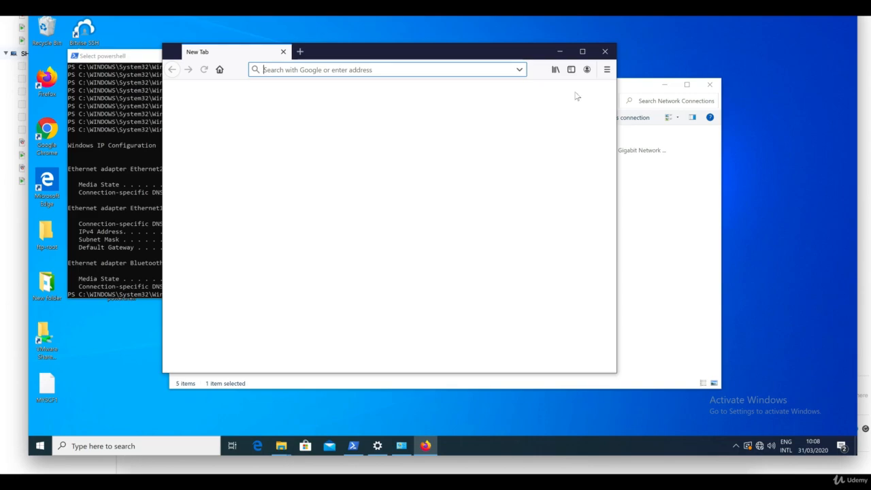
Load 192.168.100.80 in a Firefox private window, reaching 10.0.0.83, and confirm two 192.168.100.155 persistence records
click(607, 70)
click(580, 136)
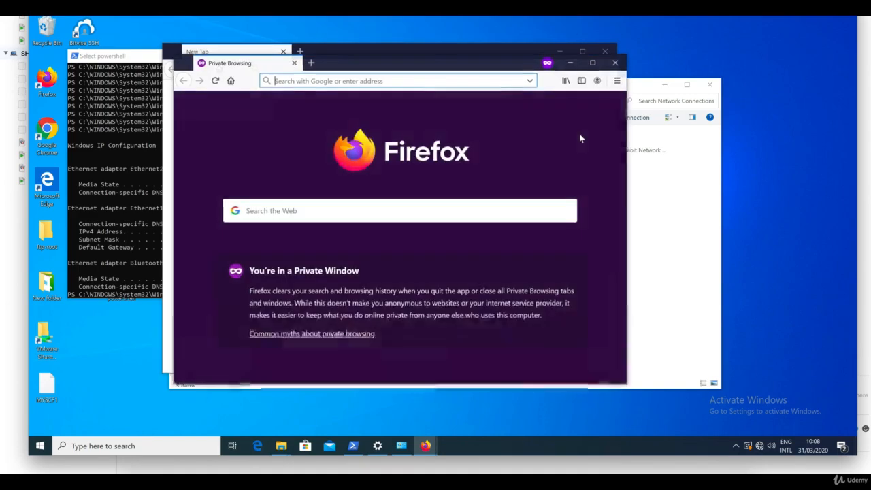
text(192.168.100.80)
key(Return)
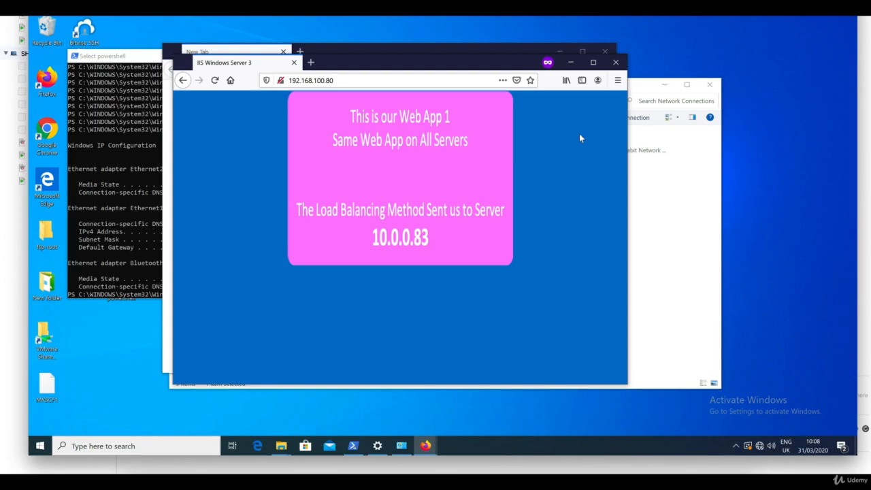
key(F5)
key(F5)
key(F5)
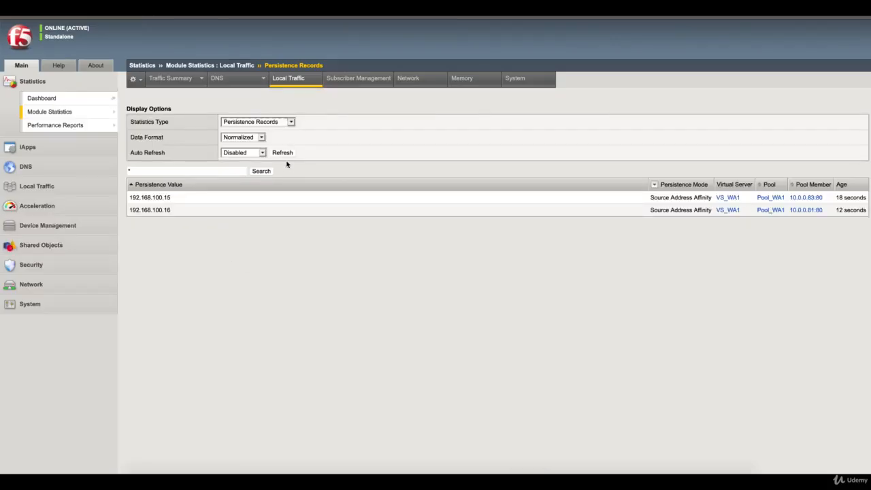
click(285, 154)
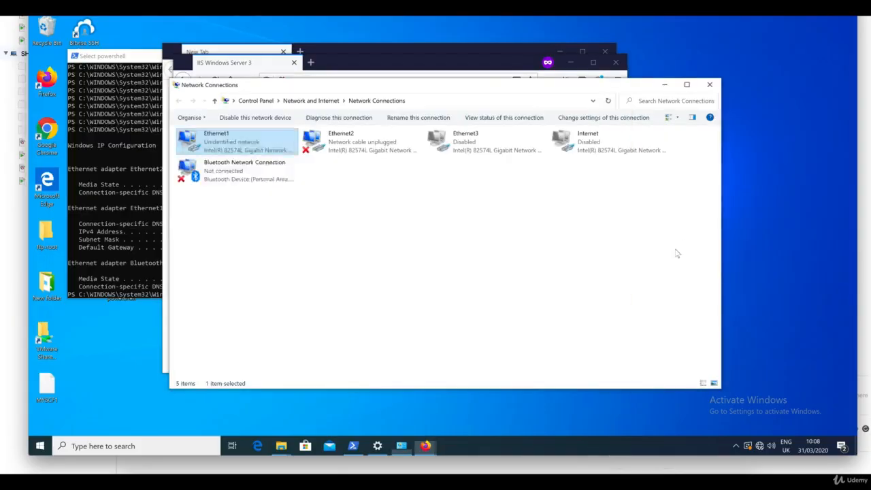
click(677, 254)
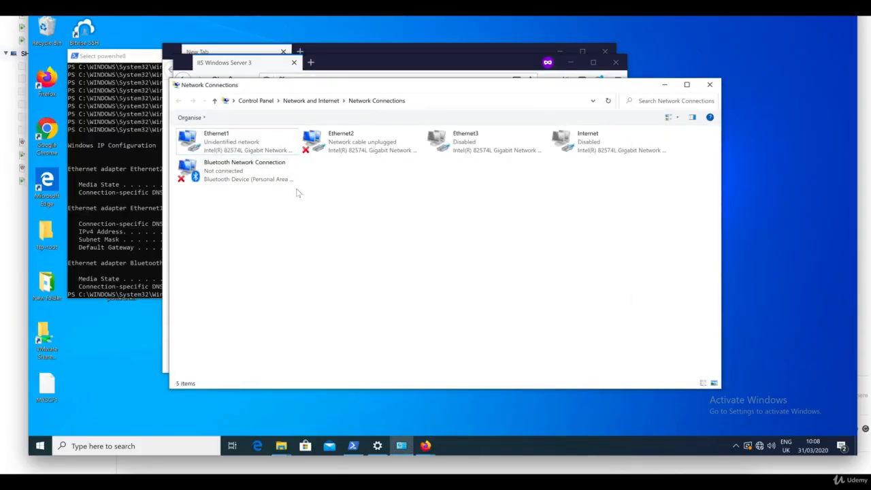
Change Ethernet1's static IPv4 address to 192.168.100.157 and apply it
double_click(201, 146)
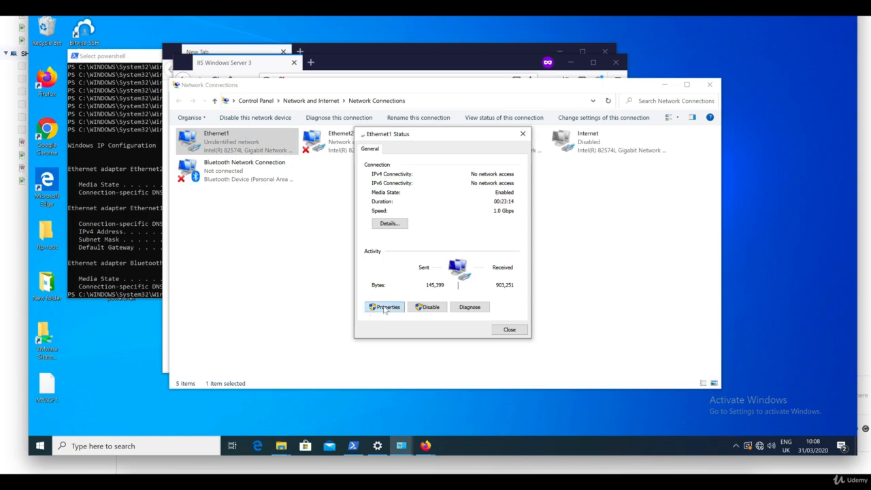
click(385, 307)
double_click(455, 254)
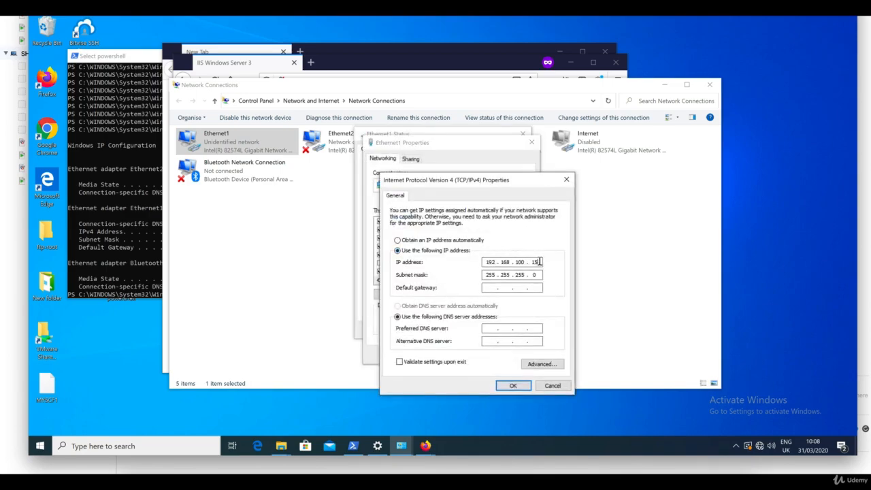
text(7)
click(513, 385)
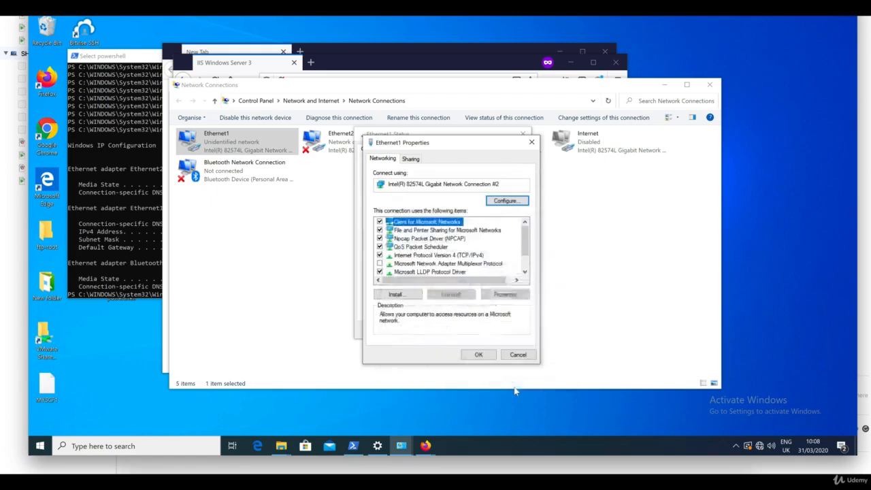
click(485, 359)
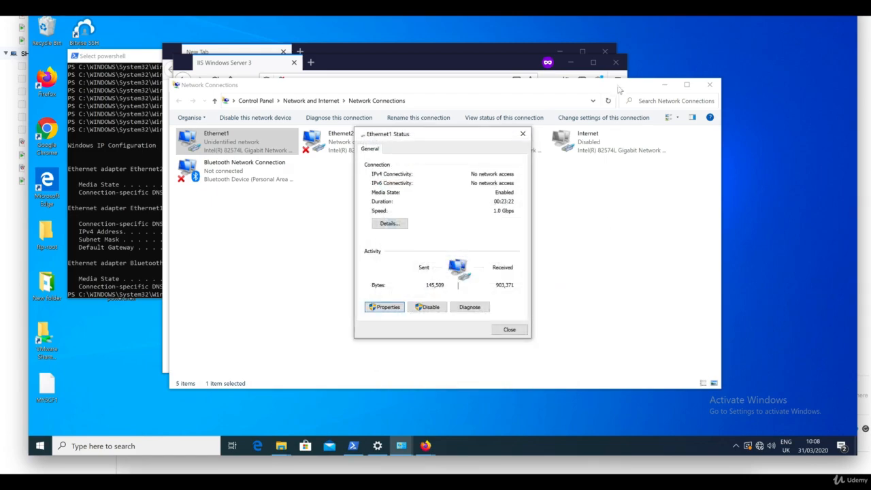
Close both Firefox windows and launch Microsoft Edge
click(614, 62)
click(605, 53)
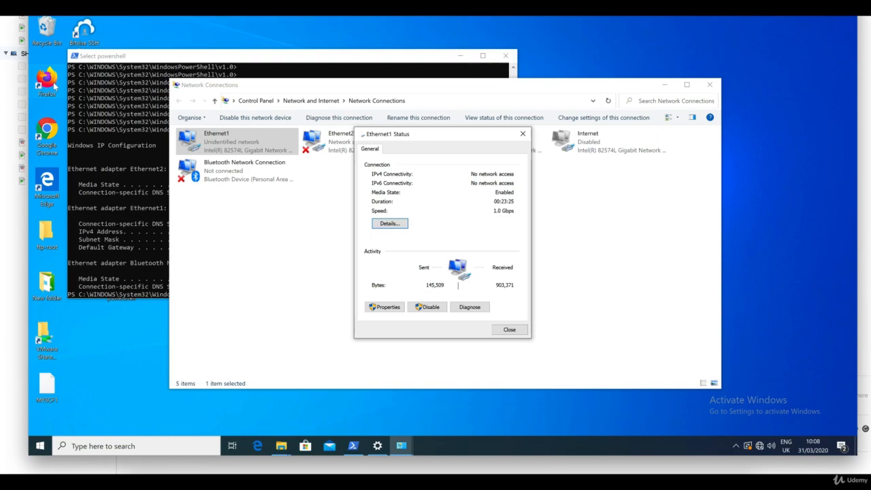
click(54, 189)
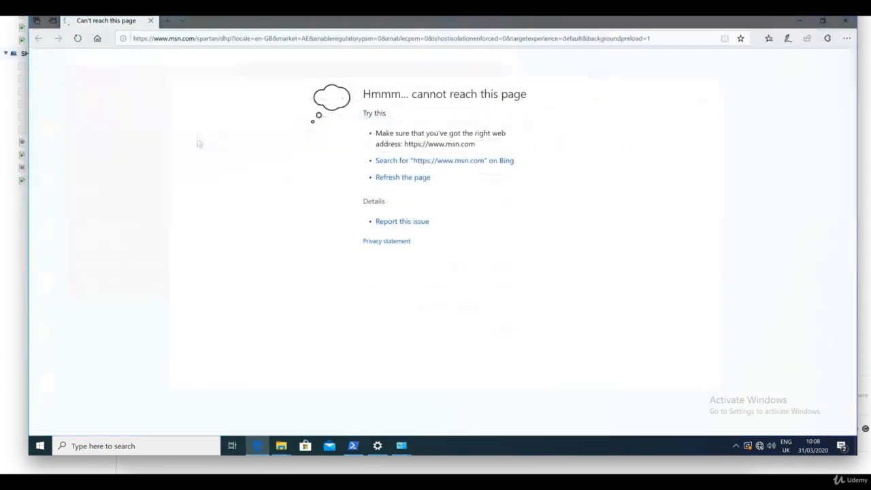
Load 192.168.100.80 in Edge and reload twice, landing on server 10.0.0.81
click(348, 41)
text(192)
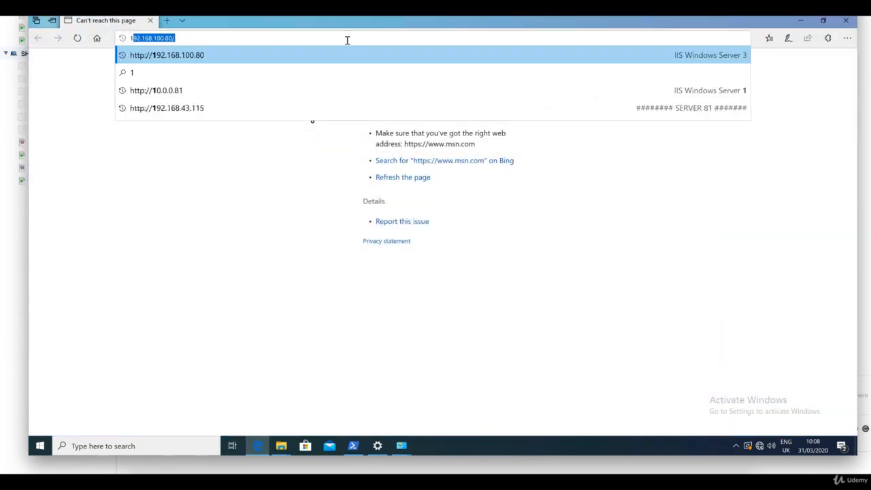
key(Return)
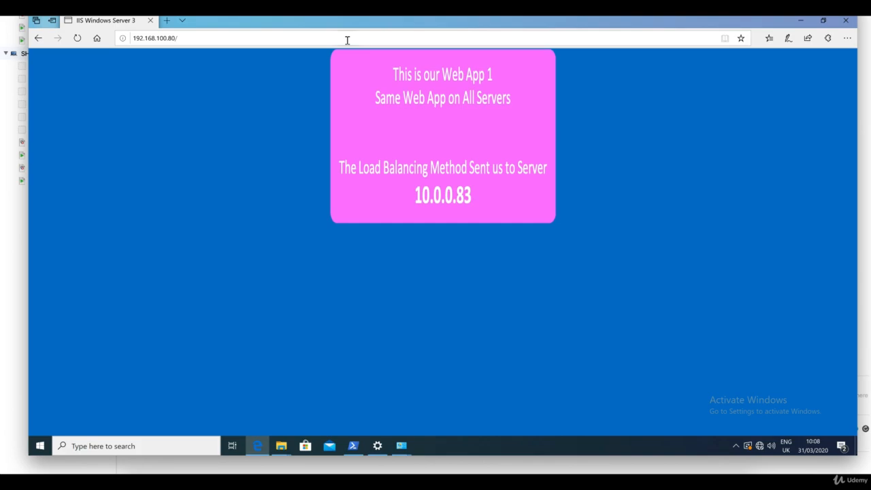
key(F5)
key(F5)
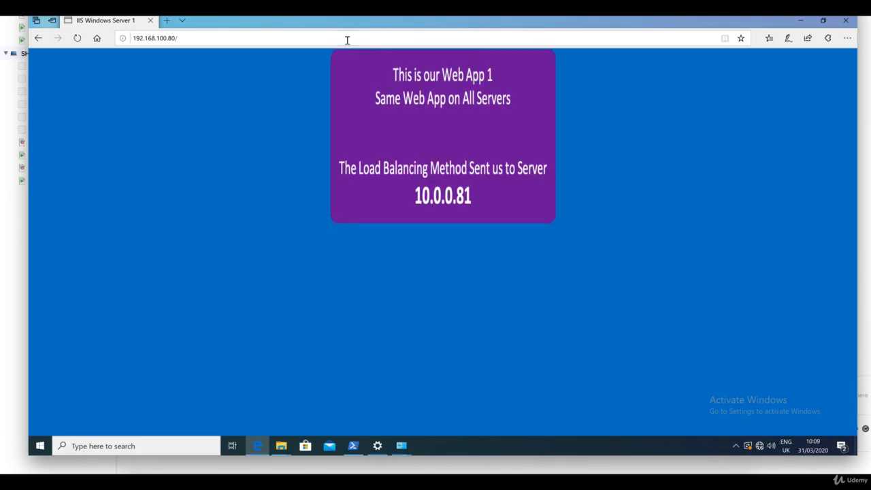
key(F5)
key(F5)
key(F5)
key(F5)
key(F5)
key(F5)
click(528, 480)
Refresh the persistence records and highlight client addresses 192.168.100.157, 192.168.100.155 and 192.168.100.15
click(289, 151)
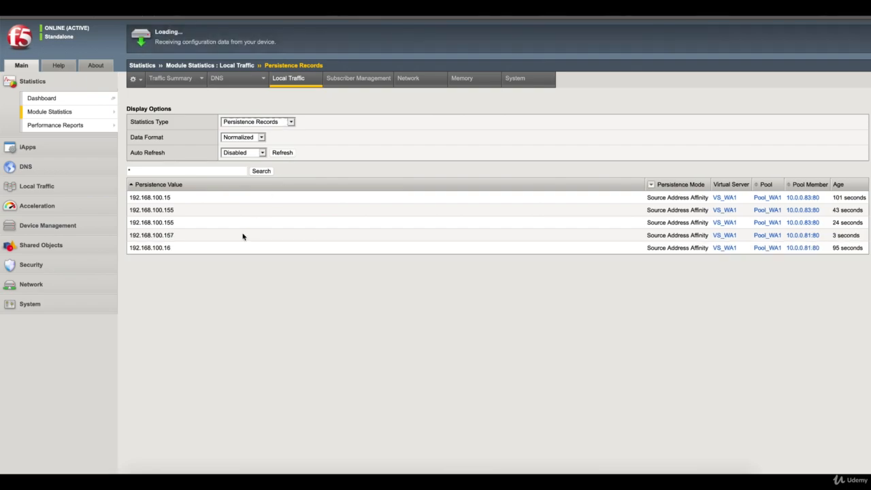
drag(161, 236, 202, 235)
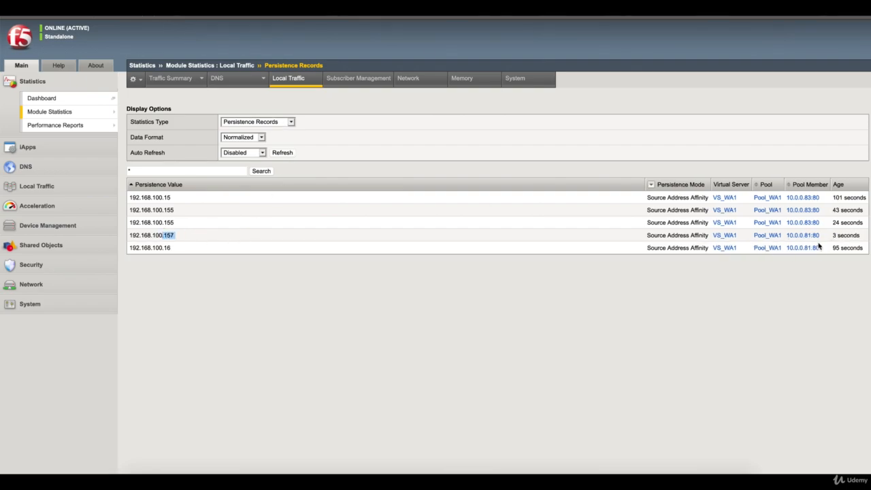
click(218, 290)
click(176, 238)
drag(174, 223, 132, 223)
drag(175, 198, 135, 197)
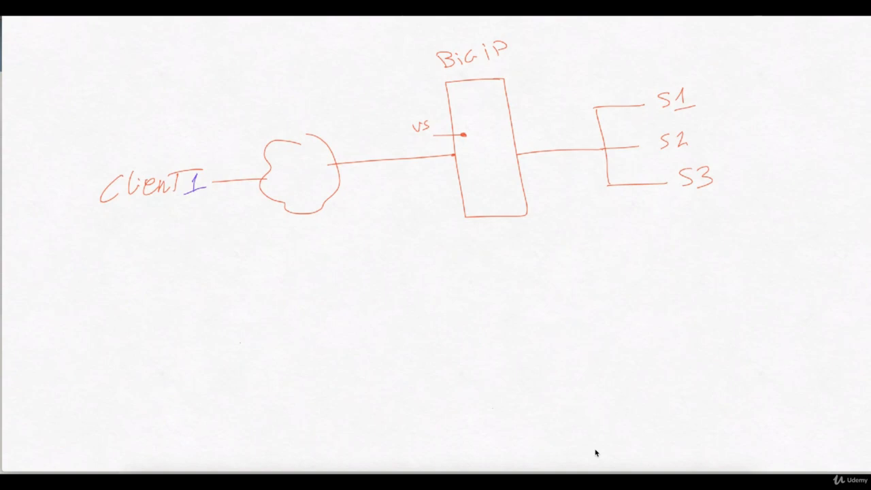
Write Client1's IP address, starting with 192, beneath its label
drag(162, 215, 165, 225)
mouse_move(124, 217)
mouse_down()
mouse_move(124, 232)
mouse_move(133, 218)
mouse_up()
drag(140, 218, 141, 218)
drag(80, 229, 79, 239)
mouse_move(83, 229)
mouse_down()
mouse_move(87, 237)
mouse_move(107, 223)
mouse_up()
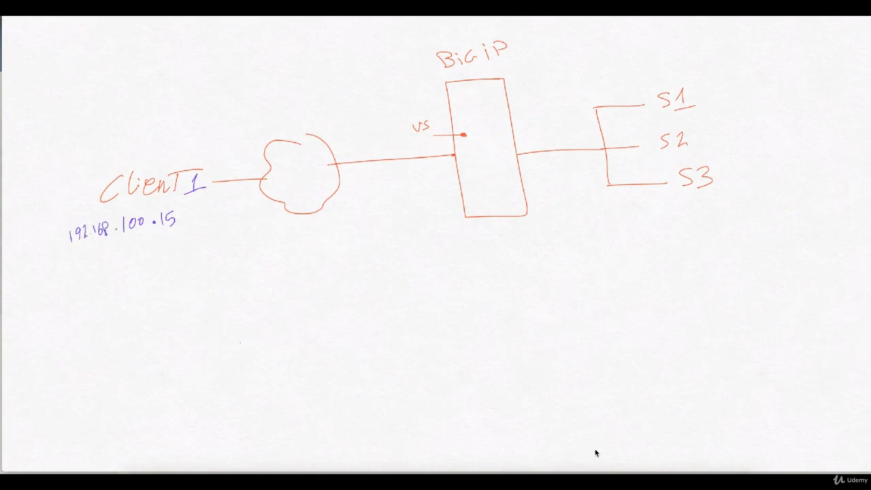
Label Client2 and write its address 192.168.100.16 below it
drag(183, 323, 181, 336)
mouse_move(196, 312)
mouse_down()
mouse_move(207, 335)
mouse_move(223, 335)
mouse_up()
mouse_move(232, 323)
mouse_down()
mouse_move(232, 334)
mouse_move(240, 319)
mouse_move(261, 333)
mouse_up()
mouse_move(142, 362)
mouse_down()
mouse_move(139, 374)
mouse_move(178, 366)
mouse_up()
mouse_move(189, 353)
mouse_down()
mouse_move(188, 367)
mouse_move(189, 354)
mouse_up()
click(196, 360)
mouse_move(200, 354)
mouse_down()
mouse_move(203, 364)
mouse_move(224, 354)
mouse_move(244, 362)
mouse_up()
click(234, 359)
drag(255, 349, 258, 359)
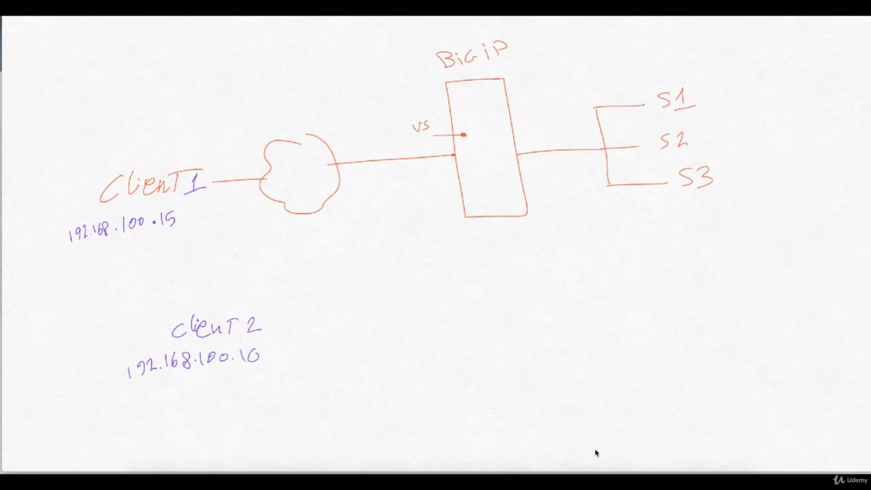
Label Client3 and draw Client1's request arrows through BigIP to server S1
drag(185, 417, 185, 429)
mouse_move(191, 413)
mouse_down()
mouse_move(193, 430)
mouse_move(207, 429)
mouse_up()
mouse_move(208, 423)
mouse_down()
mouse_move(222, 429)
mouse_move(248, 413)
mouse_up()
mouse_move(235, 414)
mouse_down()
mouse_move(236, 429)
mouse_move(259, 430)
mouse_move(243, 457)
mouse_move(261, 454)
mouse_up()
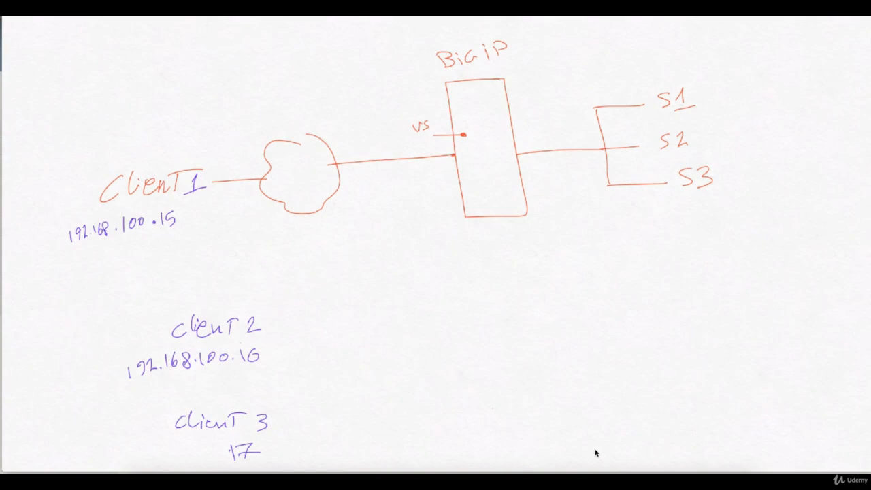
drag(190, 222, 439, 178)
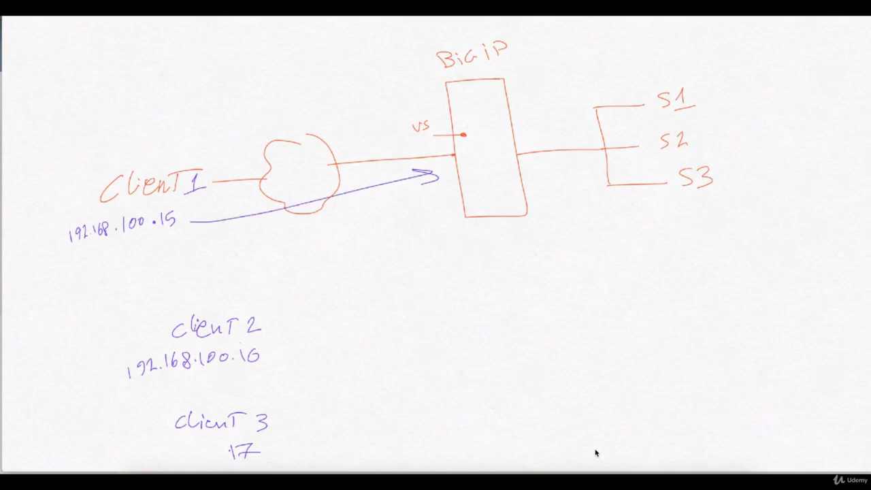
mouse_move(494, 172)
mouse_down()
mouse_move(642, 104)
mouse_move(631, 114)
mouse_up()
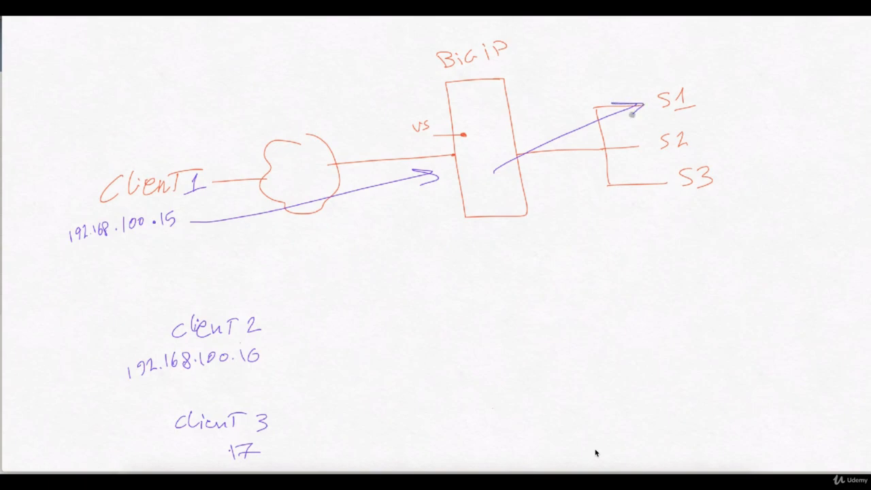
Sketch a persistence table mapping .15 to S1, and draw Client2's arrow toward BigIP
mouse_move(728, 333)
mouse_down()
mouse_move(562, 336)
mouse_move(474, 407)
mouse_up()
mouse_move(715, 337)
mouse_down()
mouse_move(774, 338)
mouse_move(615, 422)
mouse_move(476, 426)
mouse_up()
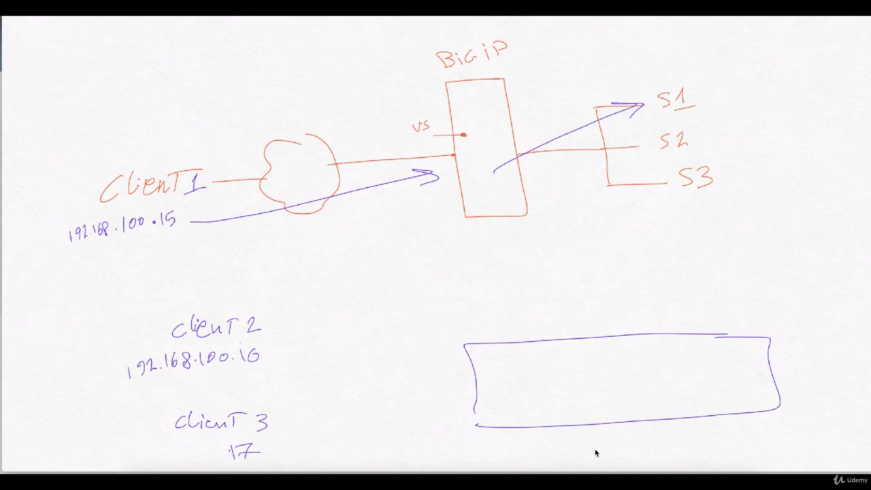
drag(473, 371, 767, 366)
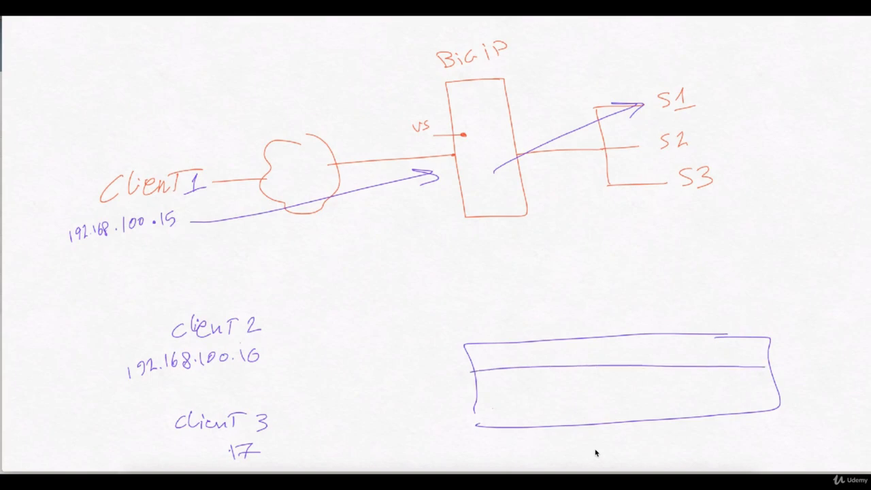
drag(475, 399, 782, 388)
drag(608, 337, 646, 426)
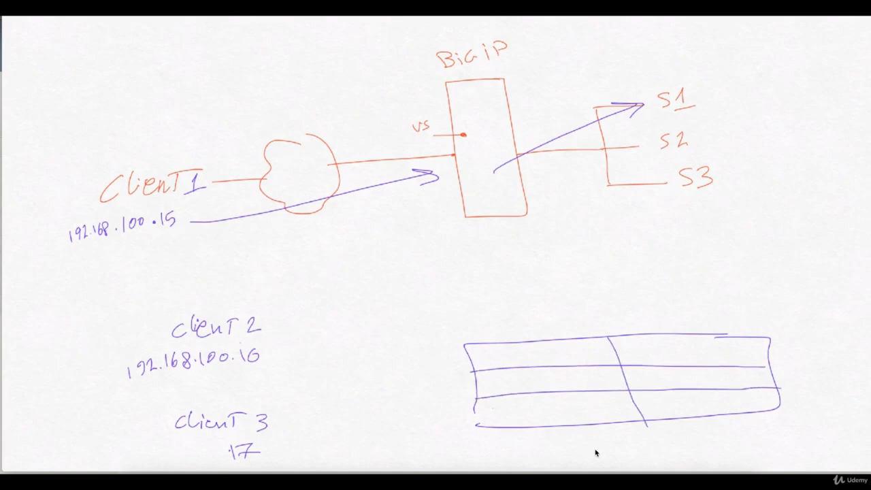
drag(577, 345, 575, 357)
drag(588, 342, 579, 357)
drag(701, 346, 693, 357)
mouse_move(266, 342)
mouse_down()
mouse_move(433, 191)
mouse_move(429, 211)
mouse_move(645, 142)
mouse_move(633, 158)
mouse_up()
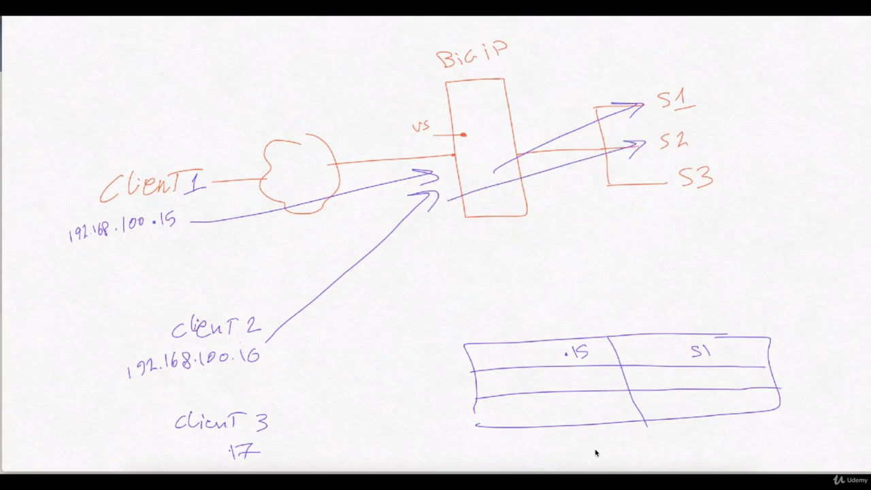
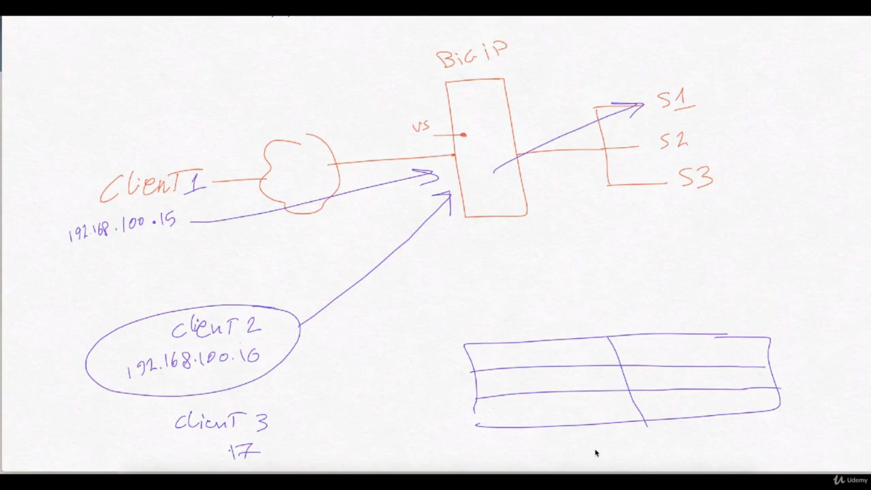
Draw an arrow from BigIP toward the servers and begin writing 192 in the table's first cell
mouse_move(465, 198)
mouse_down()
mouse_move(632, 199)
mouse_move(607, 208)
mouse_up()
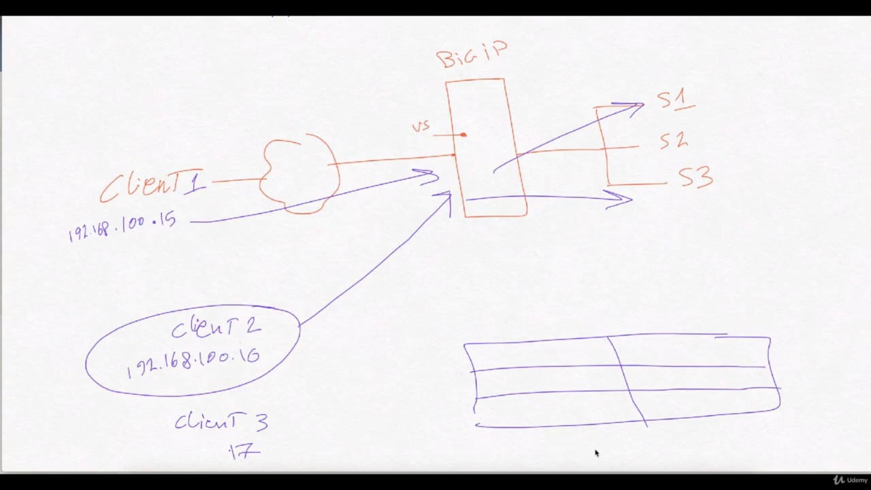
mouse_move(494, 353)
mouse_down()
mouse_move(492, 365)
mouse_move(516, 361)
mouse_up()
mouse_move(525, 352)
mouse_down()
mouse_move(523, 359)
mouse_move(552, 360)
mouse_up()
Finish writing 192.168.100.0/24 in the table's first cell and write S3 beside it
click(546, 359)
drag(560, 351, 576, 355)
click(582, 360)
drag(589, 352, 588, 355)
drag(602, 351, 596, 360)
drag(605, 351, 606, 360)
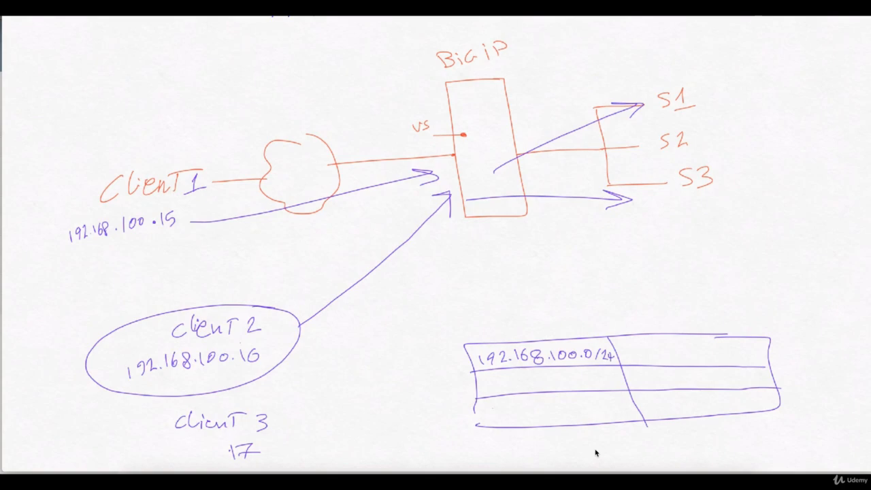
drag(678, 347, 664, 358)
drag(684, 347, 685, 358)
Draw Client 3's arrow into BigIP and out the right side, pointing at the 192.168.100.0/24 entry
drag(273, 432, 485, 232)
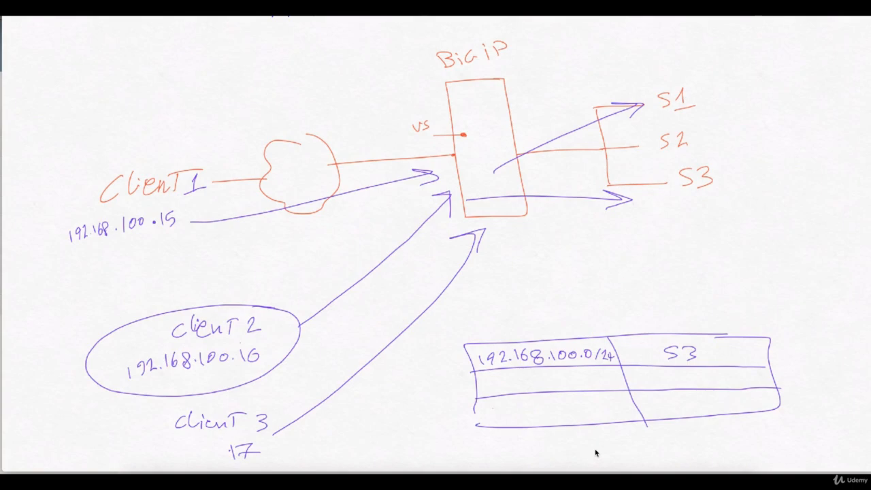
drag(592, 322, 577, 337)
drag(575, 329, 584, 338)
mouse_move(455, 218)
mouse_down()
mouse_move(636, 217)
mouse_move(612, 226)
mouse_up()
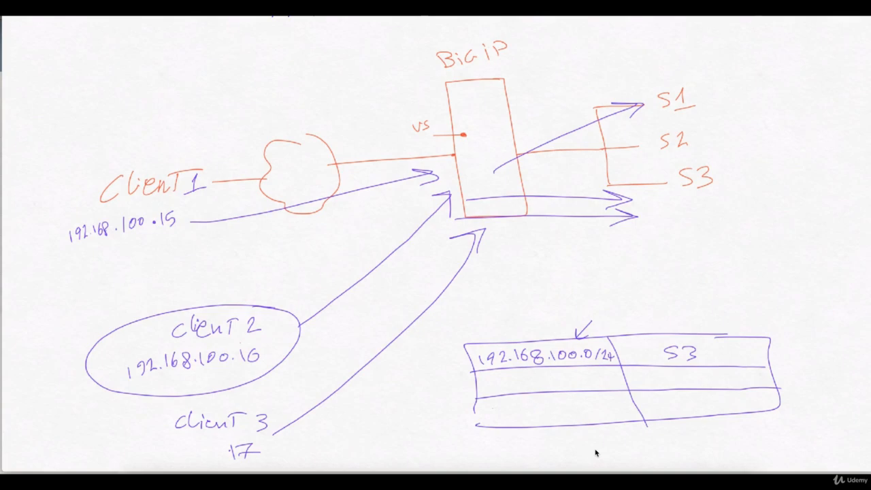
Draw another client arrow through BigIP to S3, circle S3, and return to the persistence records page
mouse_move(140, 254)
mouse_down()
mouse_move(426, 182)
mouse_move(661, 178)
mouse_up()
drag(630, 170, 665, 178)
drag(663, 180, 636, 194)
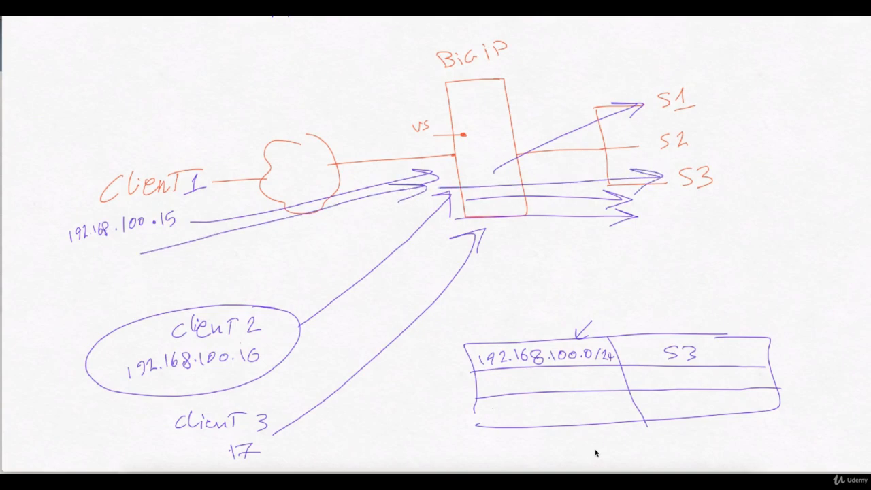
drag(708, 330, 727, 335)
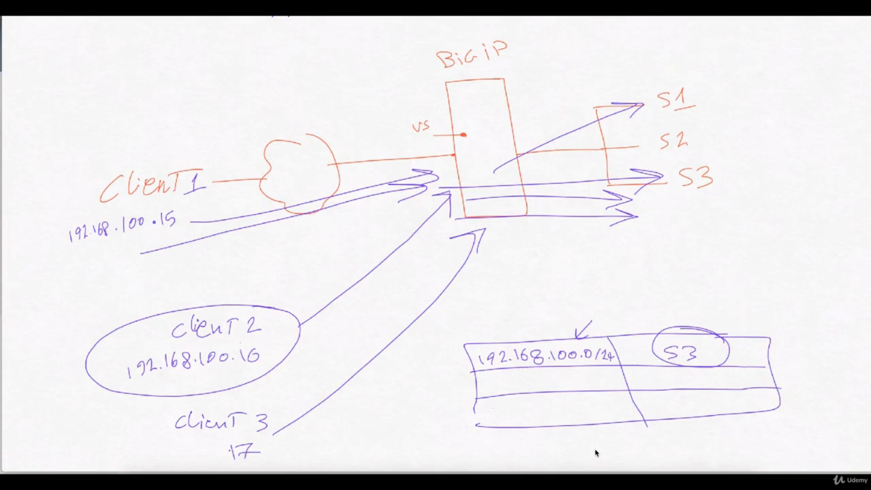
click(527, 482)
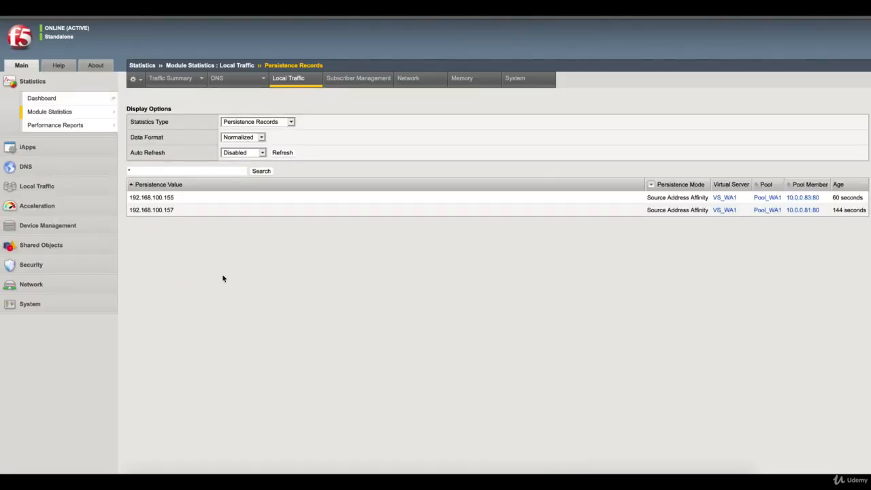
Give the SIP_Prf_TST persistence profile a custom IPv4 prefix length of 24 and update it
click(178, 8)
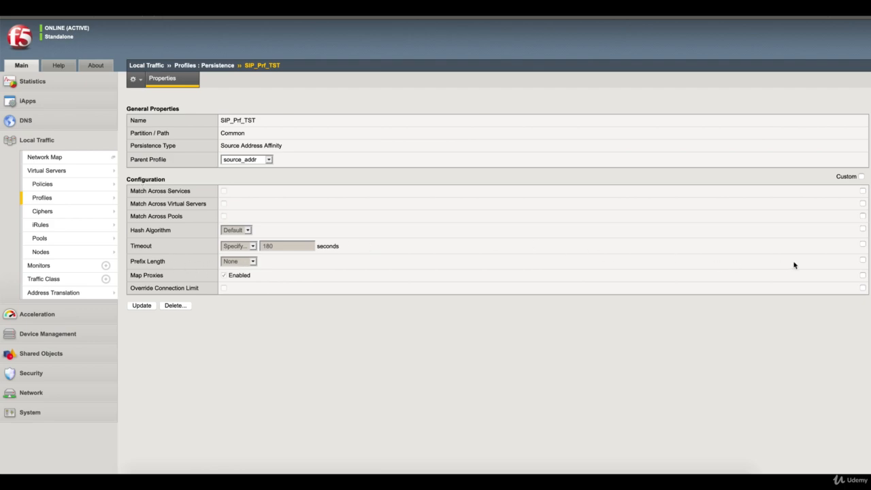
click(863, 259)
click(253, 263)
click(244, 269)
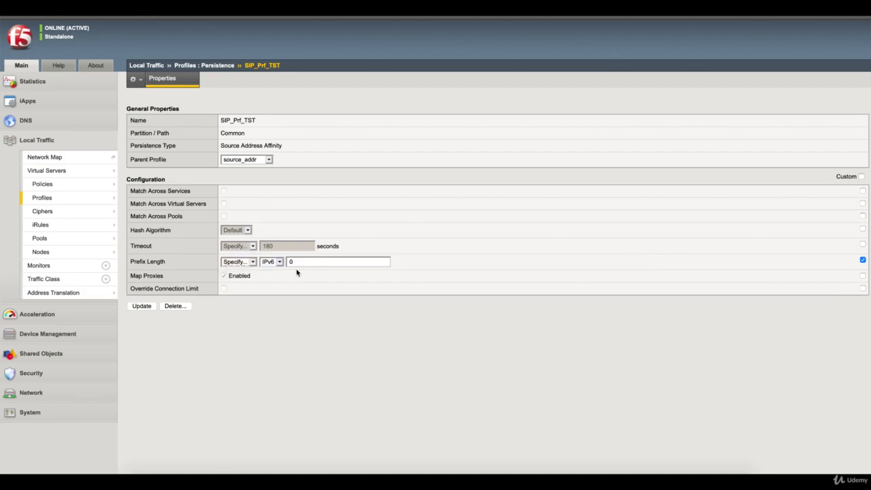
click(279, 263)
click(270, 252)
double_click(300, 262)
text(24)
click(149, 308)
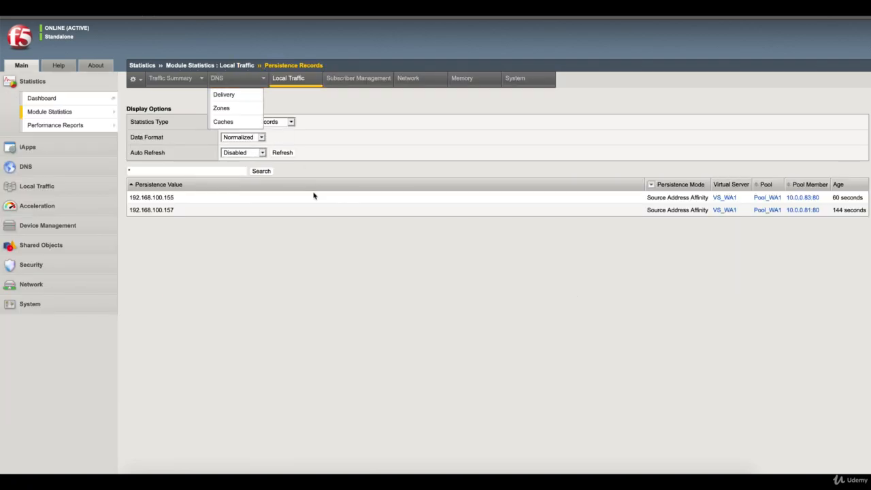
Refresh the now-empty Persistence Records list and switch to the Windows 10 client VM
click(282, 154)
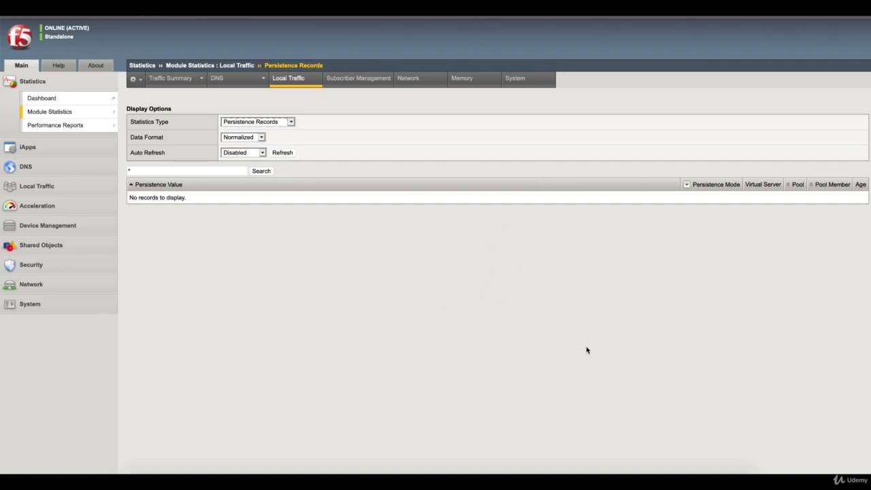
click(638, 480)
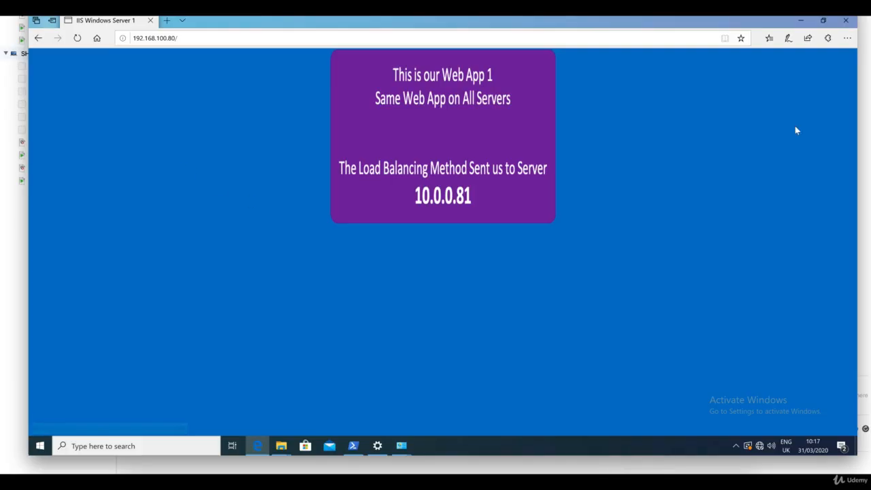
Close Edge and the Ethernet1 Status dialog, then check the client address in PowerShell
click(841, 23)
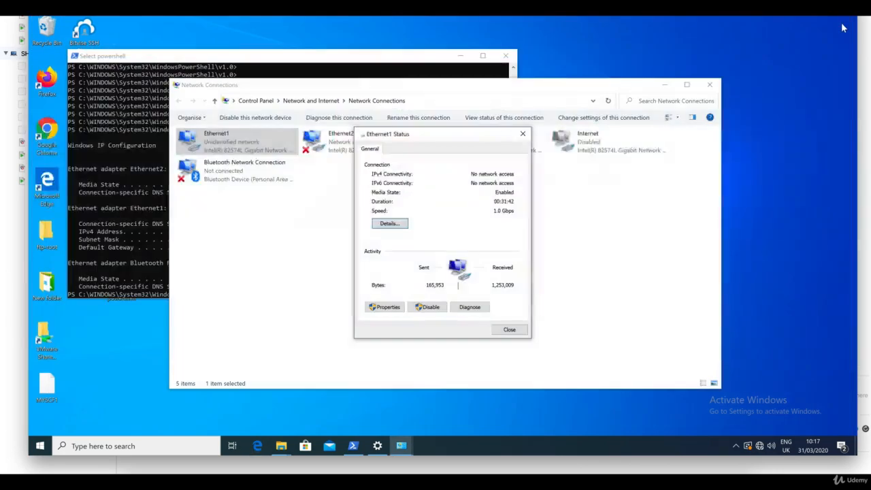
click(509, 330)
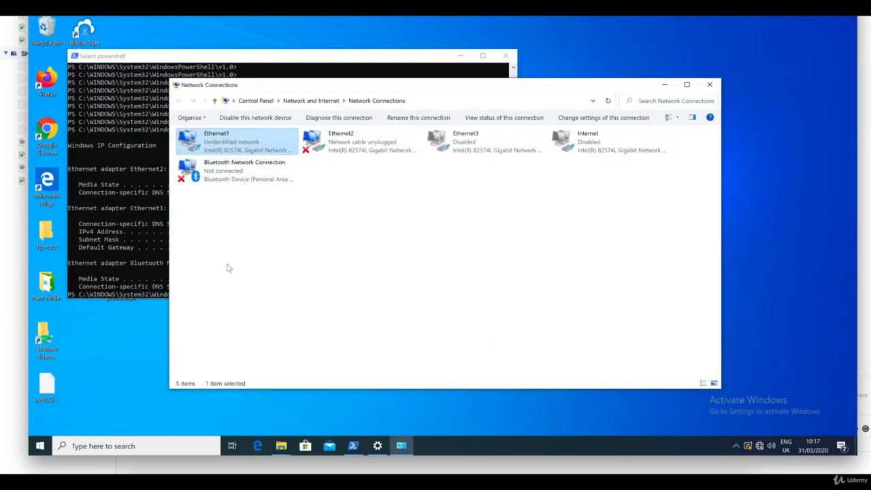
click(126, 231)
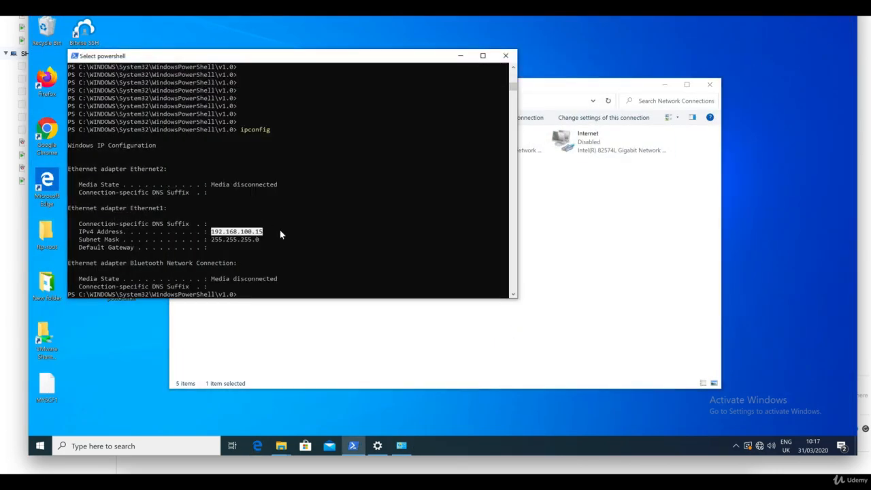
In a Firefox private window, load 192.168.100.80 and reload it several times
double_click(55, 89)
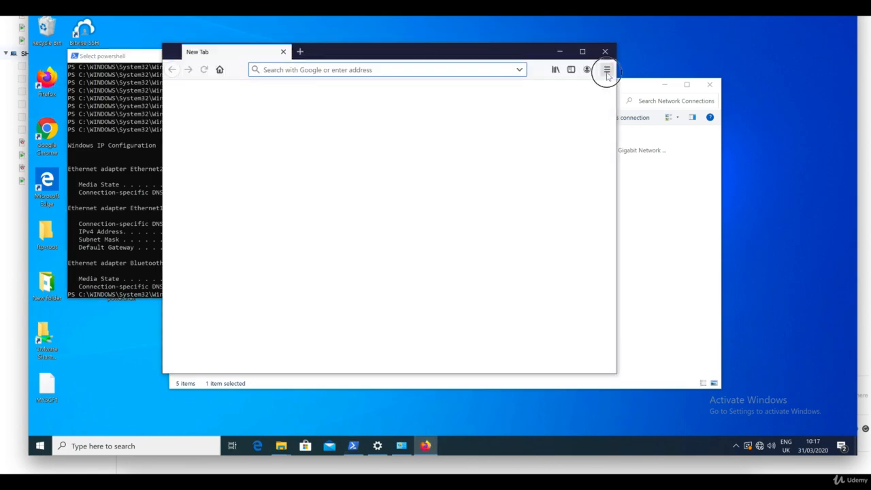
click(606, 70)
click(575, 135)
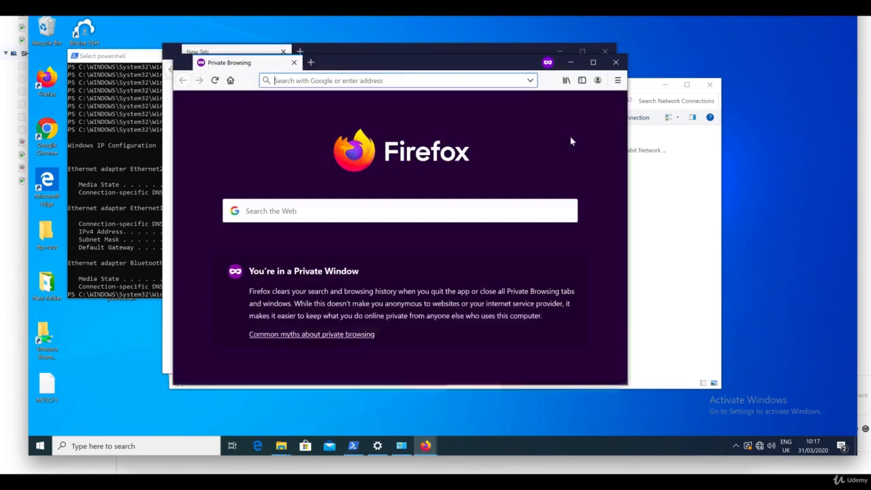
text(192.168.100.80)
key(Return)
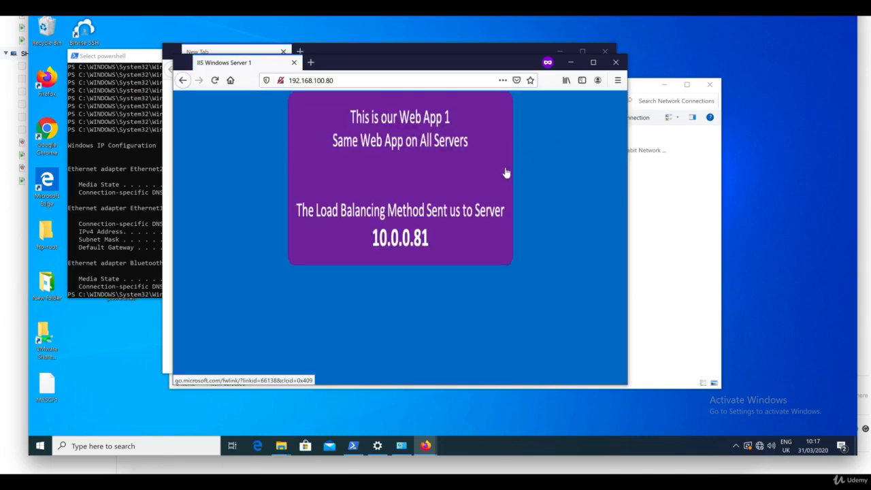
key(F5)
key(F5)
key(F5)
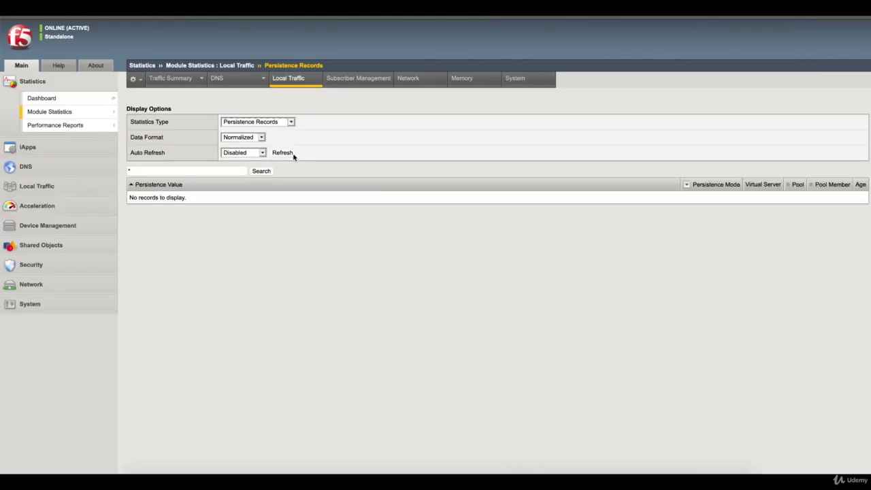
Refresh Persistence Records, highlight the 192.168.100.0 value, and open the Virtual Machine Library
click(286, 153)
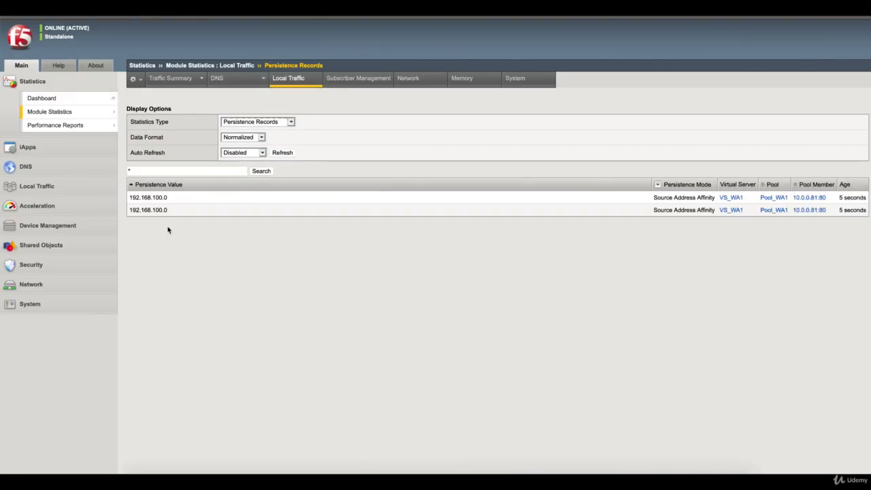
drag(174, 197, 131, 198)
right_click(637, 473)
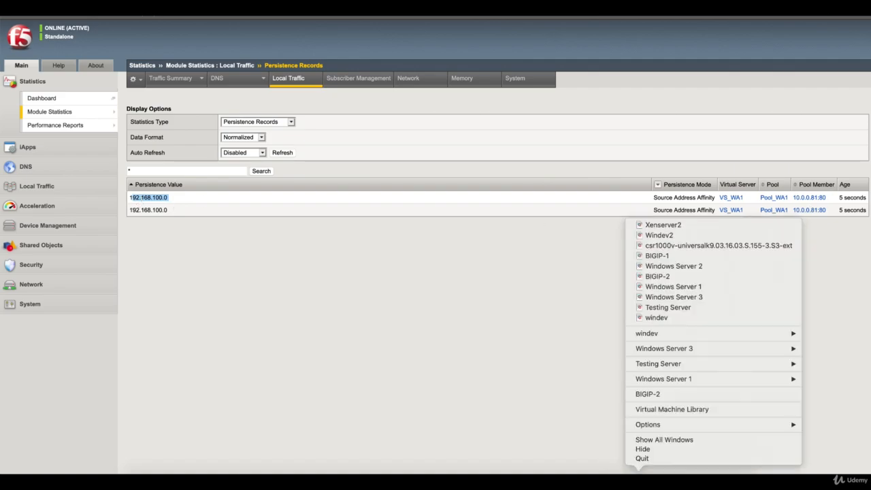
click(668, 408)
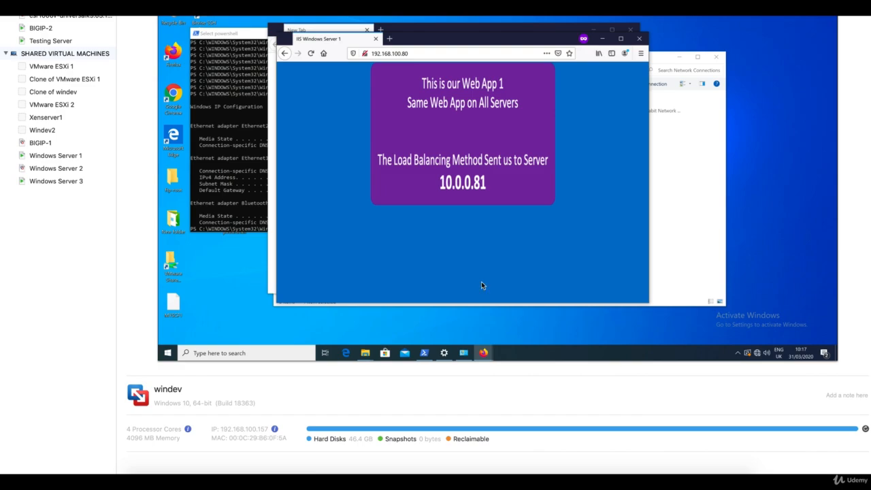
Open the Testing Server VM and rerun ipconfig in PowerShell to show address 192.168.100.16
double_click(52, 42)
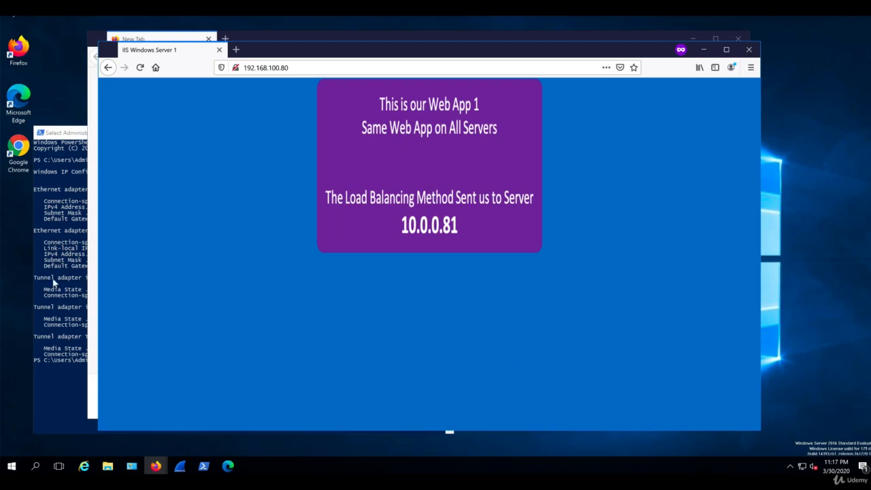
click(65, 279)
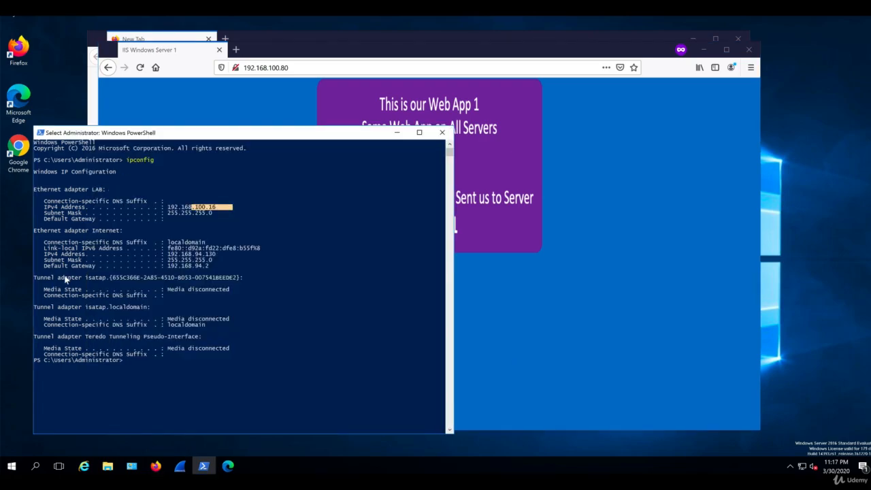
key(Up)
key(Return)
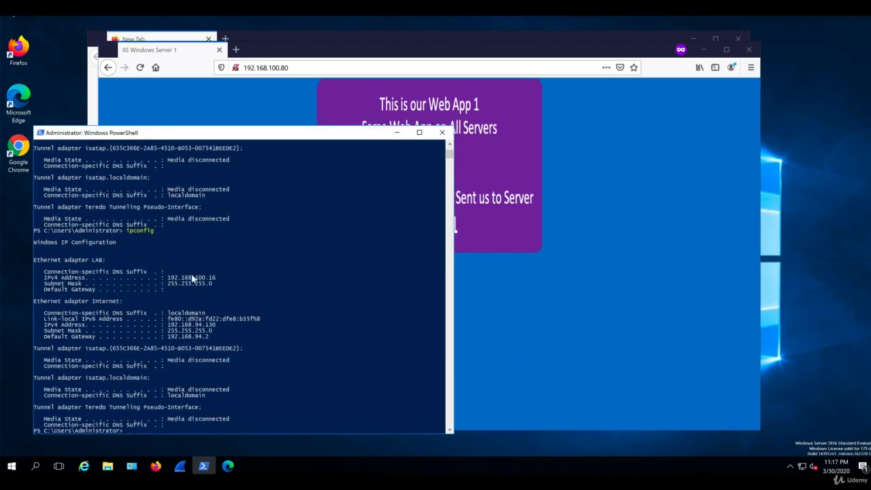
Close the Firefox windows and launch Microsoft Edge, centred on screen
click(748, 49)
click(738, 38)
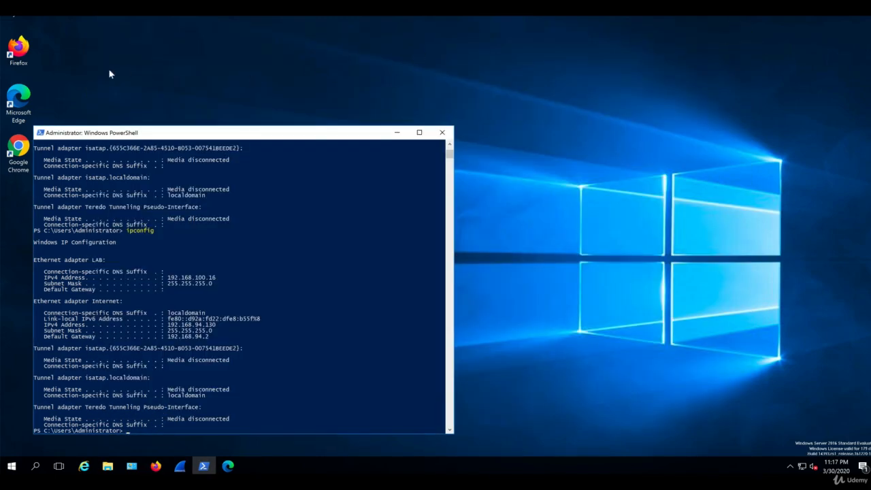
click(20, 109)
double_click(21, 108)
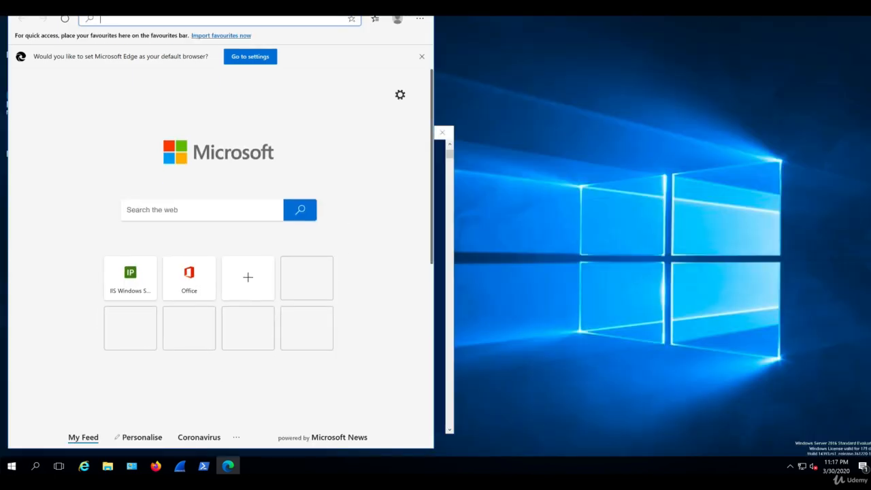
drag(331, 39, 591, 35)
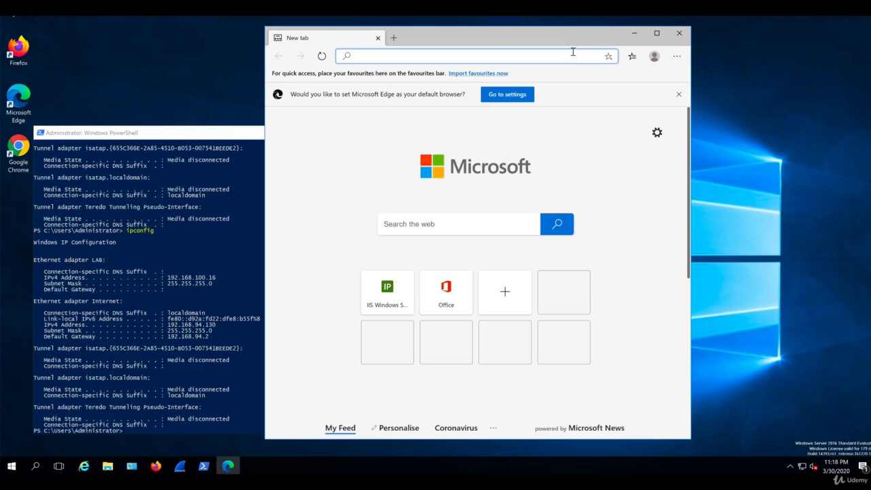
Load 192.168.100.80 in Edge, reload to confirm server 10.0.0.81, and return to F5
text(192.168.100.80)
key(Return)
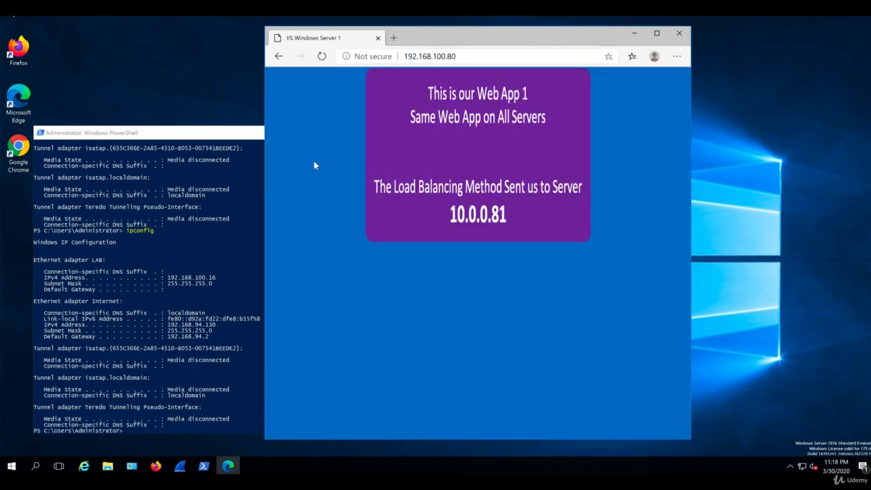
key(F5)
click(522, 473)
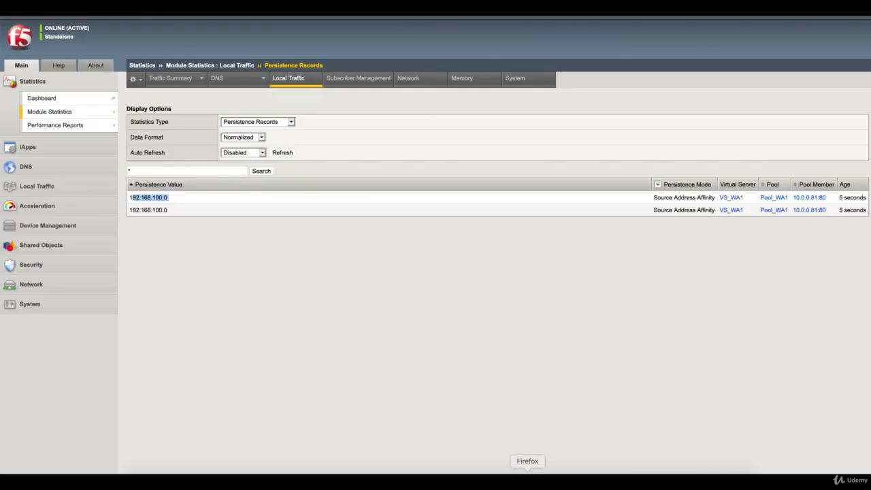
Refresh Persistence Records to confirm both 192.168.100.0 records use 10.0.0.81:80, then open the VM library
click(283, 154)
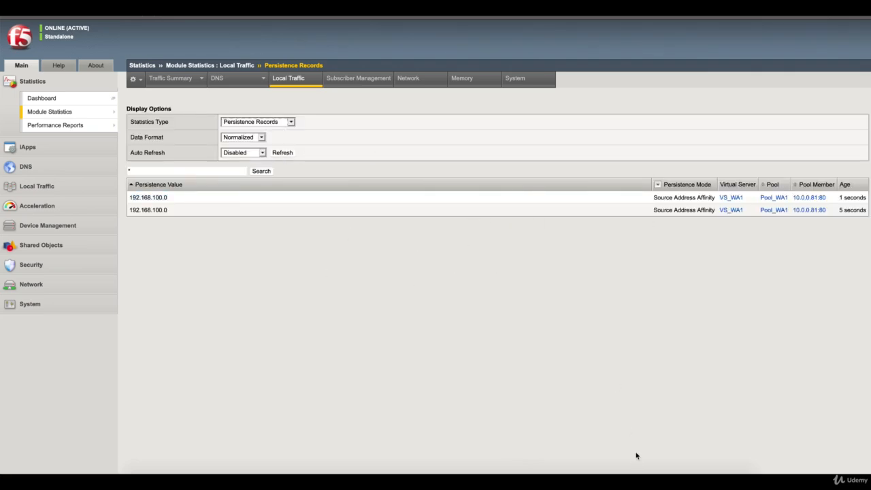
click(636, 474)
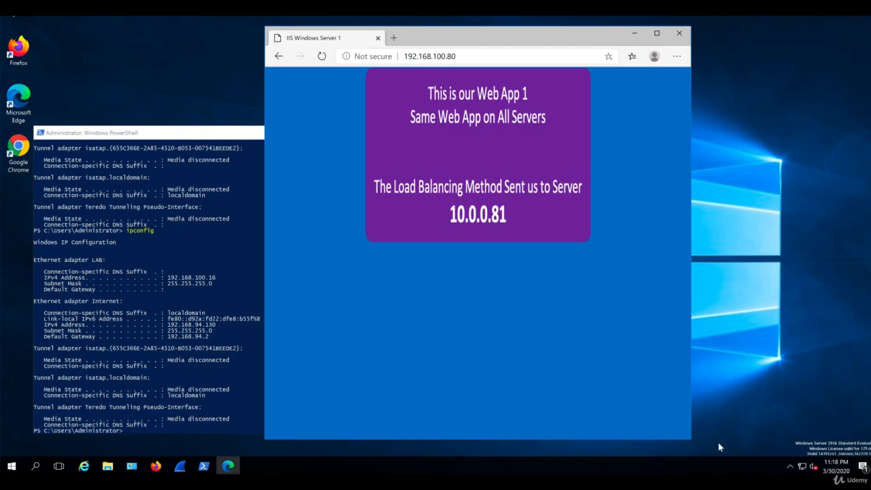
right_click(638, 475)
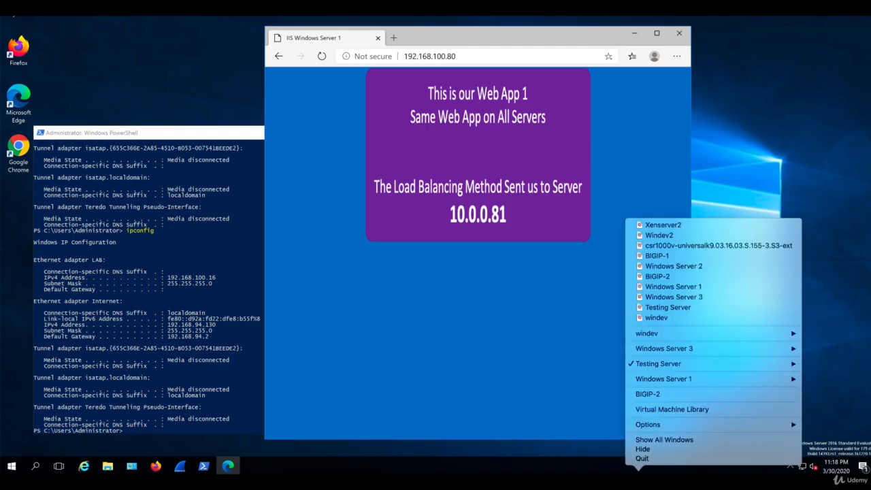
click(667, 409)
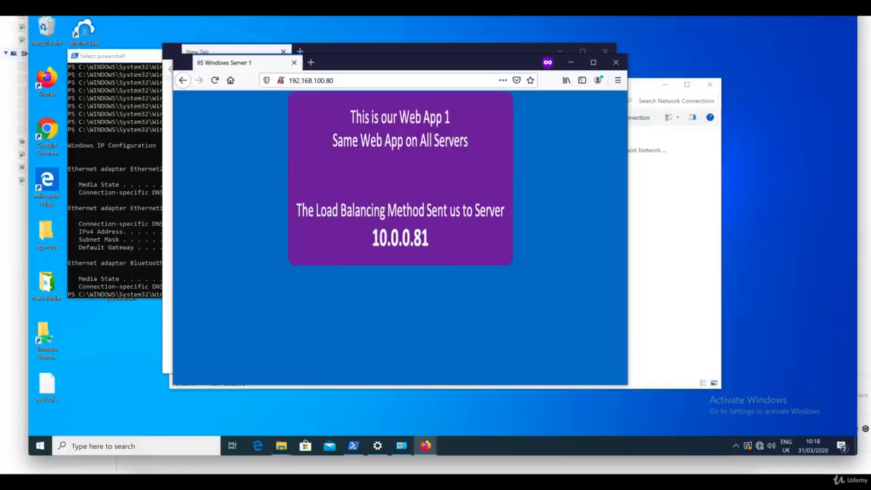
Change Ethernet1's IPv4 address to 192.168.100.2 with mask 255.255.255.0 and apply it
click(677, 194)
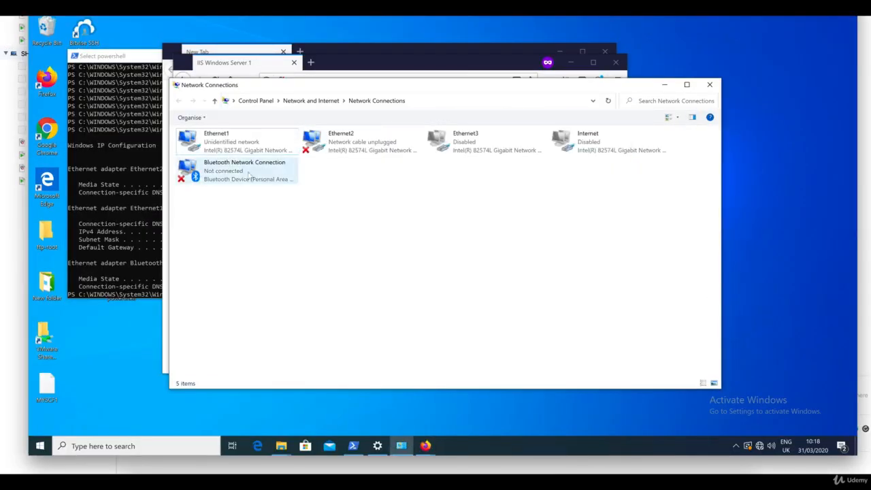
double_click(208, 137)
click(395, 306)
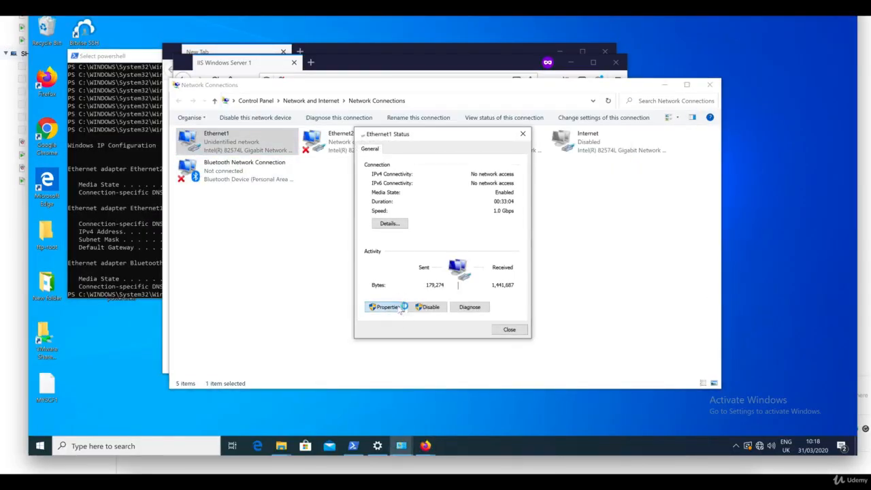
double_click(467, 255)
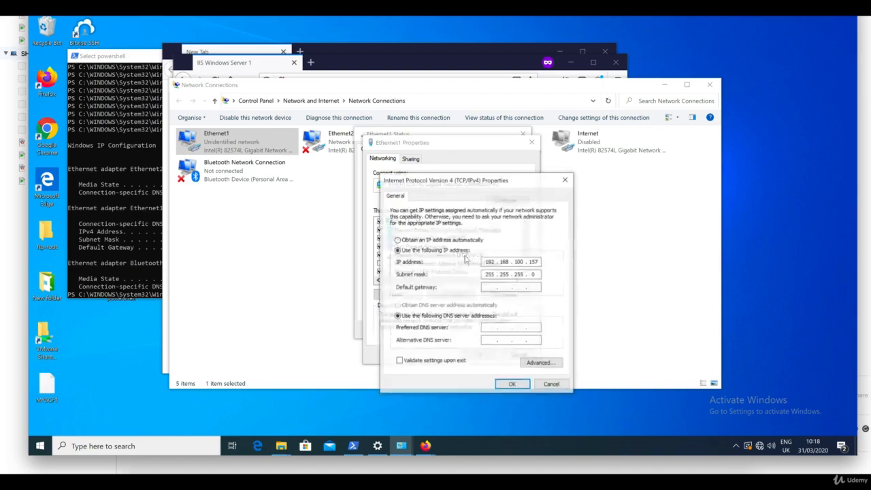
double_click(534, 263)
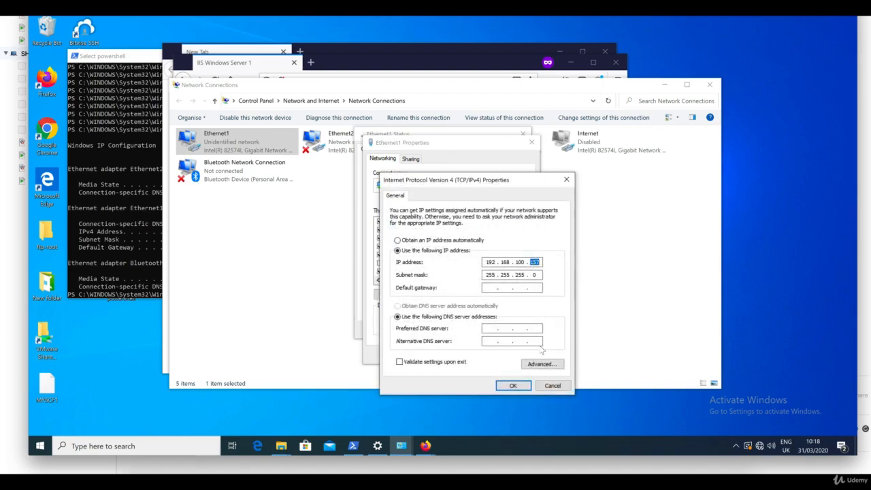
text(222)
click(518, 387)
click(485, 355)
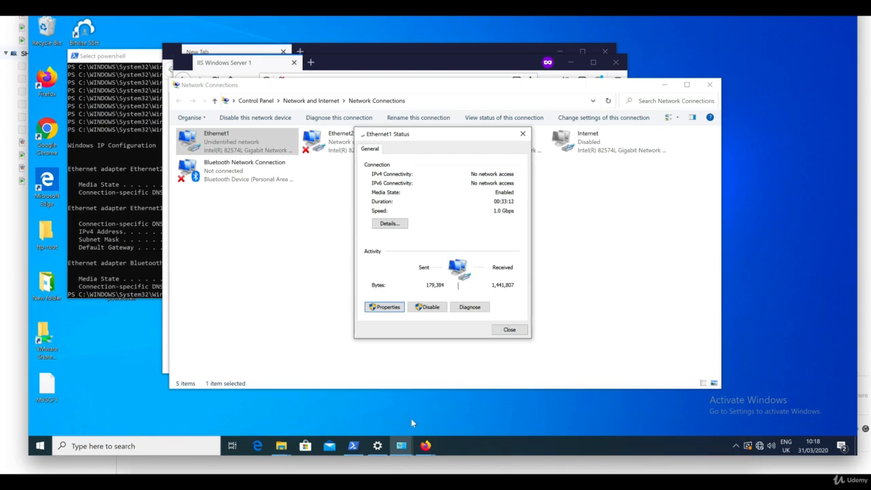
click(426, 446)
Close Firefox, open Chrome at 192.168.100.80, and reload twice to confirm it still reaches 10.0.0.81
click(493, 375)
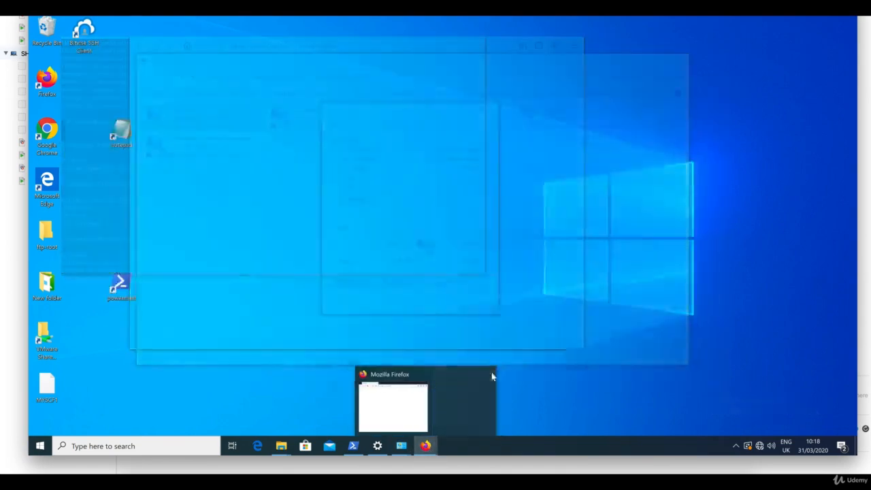
click(453, 374)
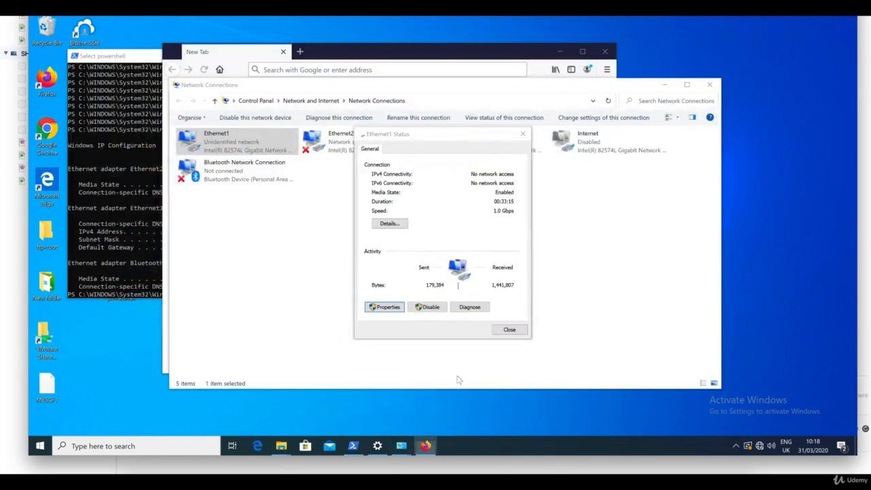
double_click(50, 140)
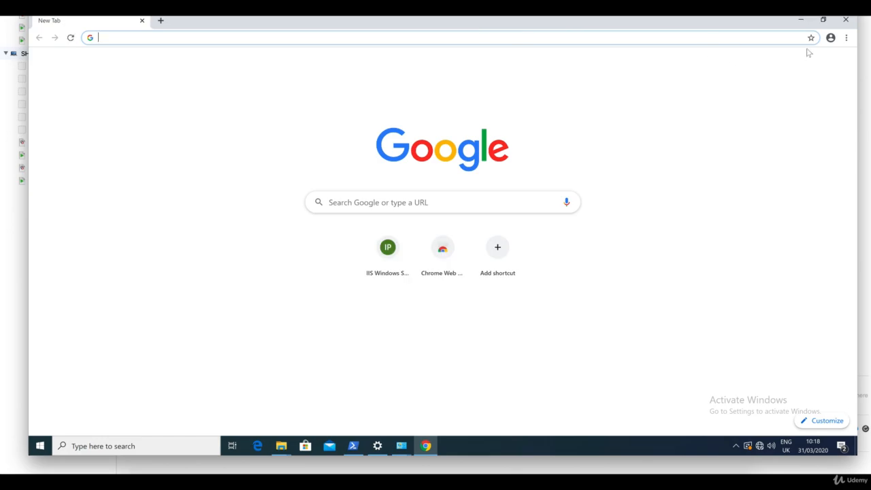
click(823, 19)
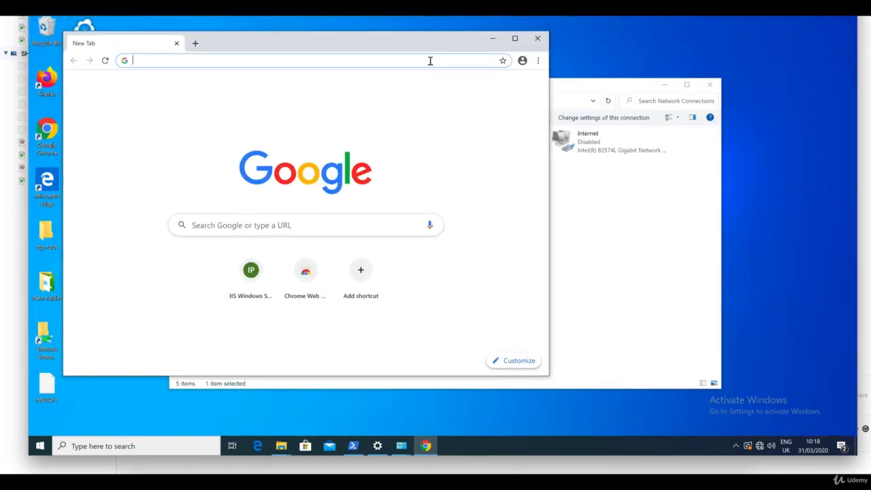
text(19)
key(Return)
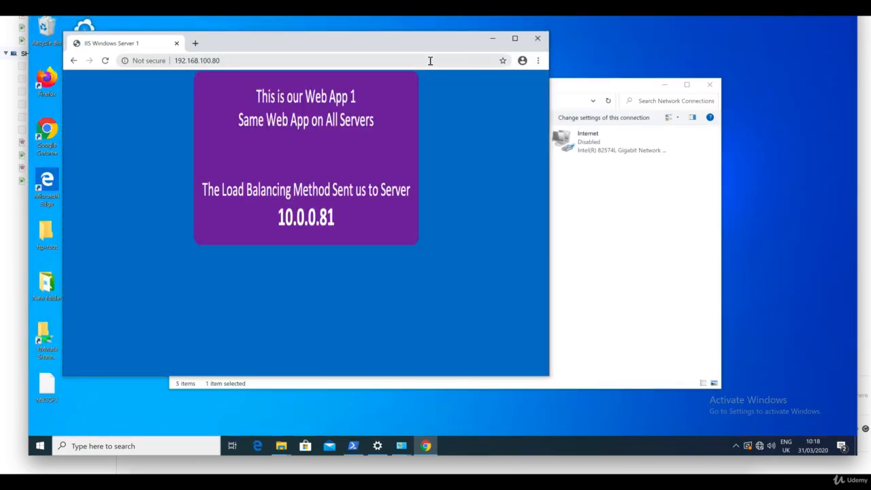
key(F5)
key(F5)
key(F5)
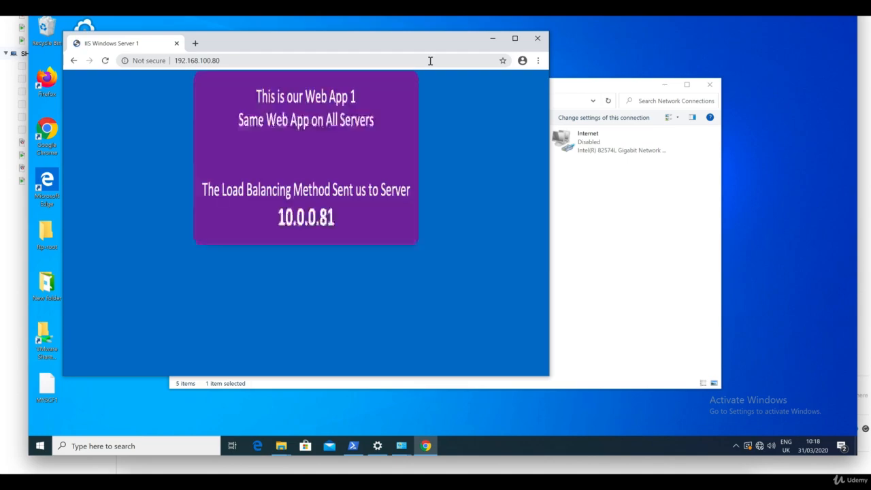
key(F5)
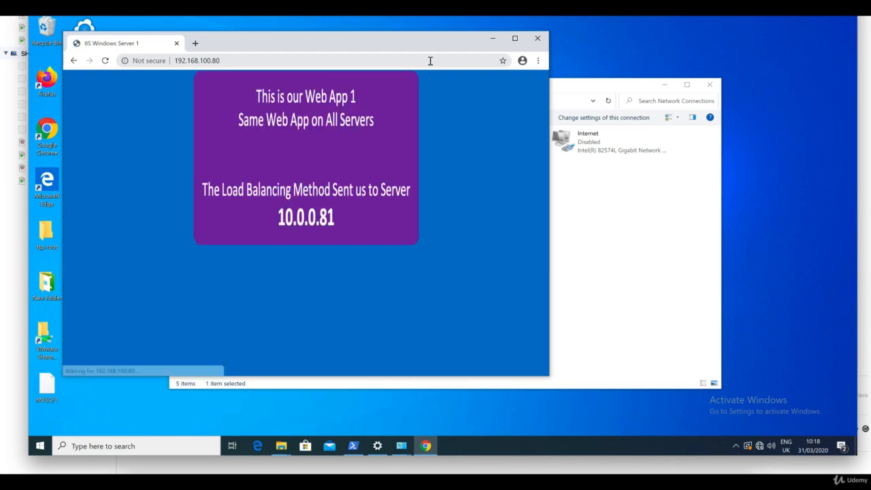
Refresh the F5 persistence records, then reload the Web App twice in the VM's Chrome
click(527, 478)
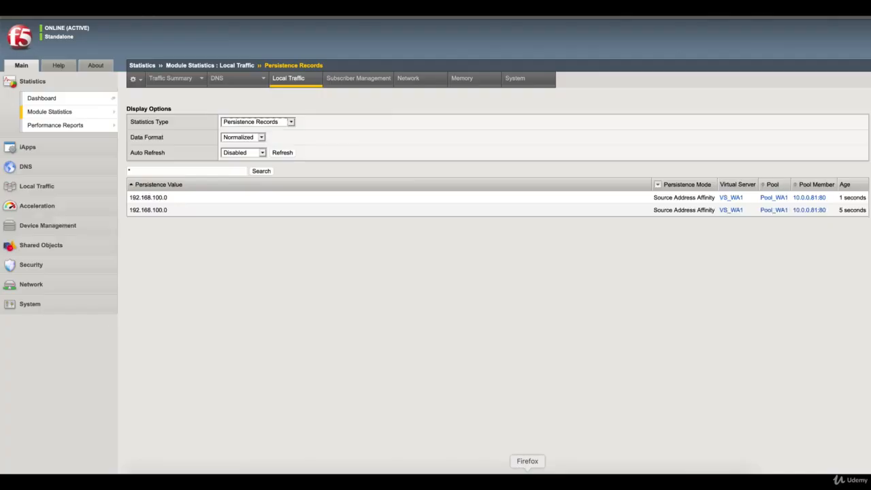
click(283, 153)
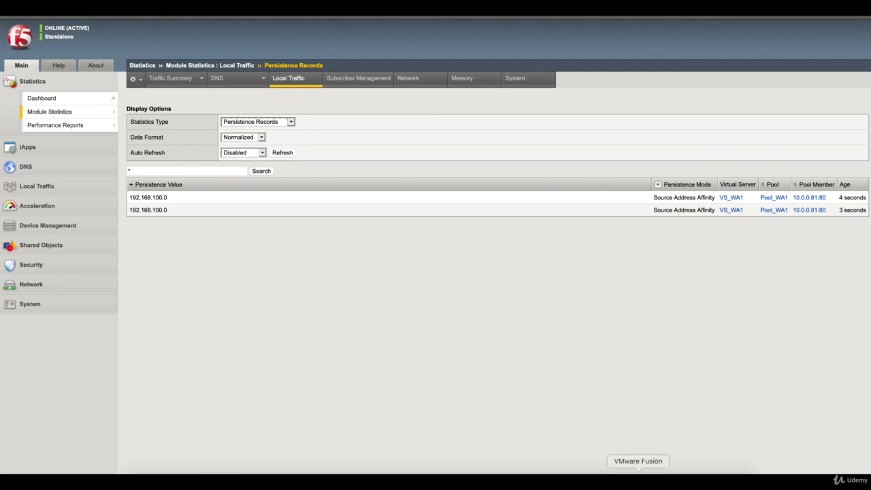
click(637, 479)
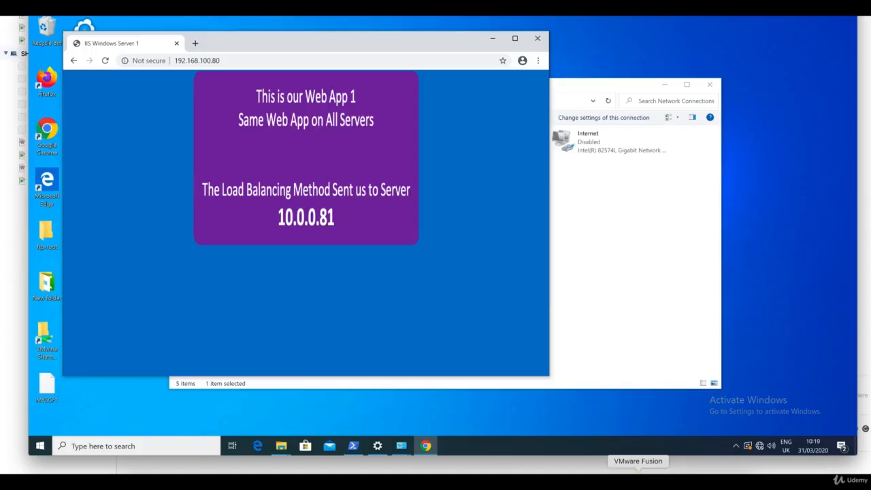
click(106, 64)
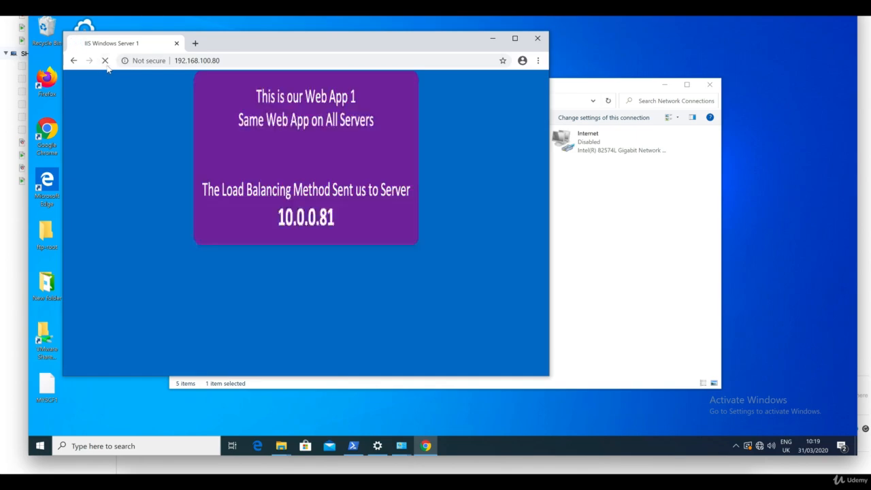
click(106, 64)
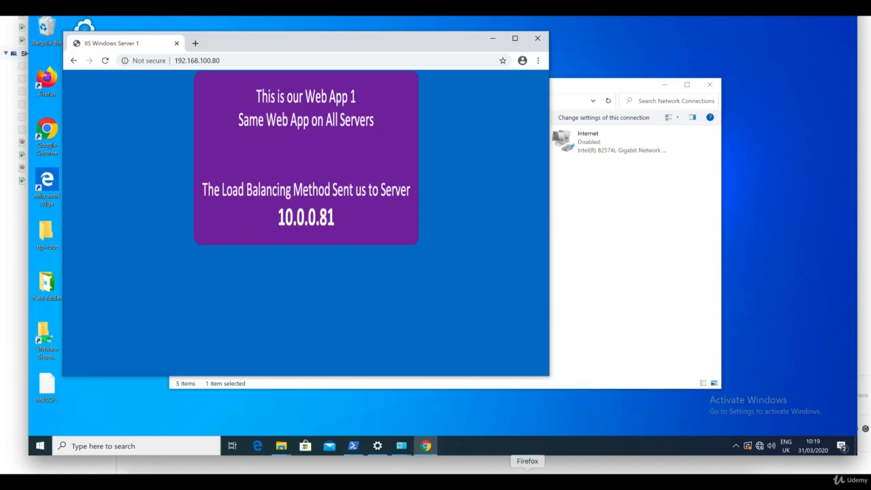
Refresh the records again, showing both 192.168.100.0 entries on member 10.0.0.81:80
click(527, 480)
click(281, 154)
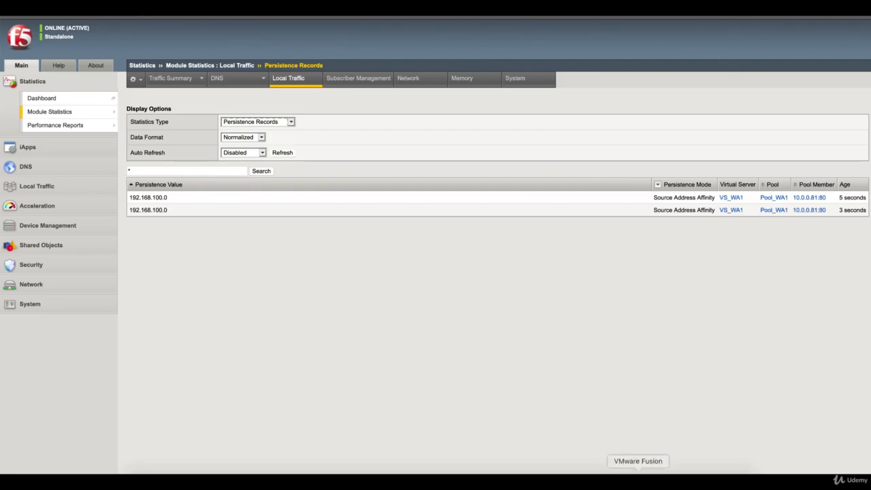
click(639, 480)
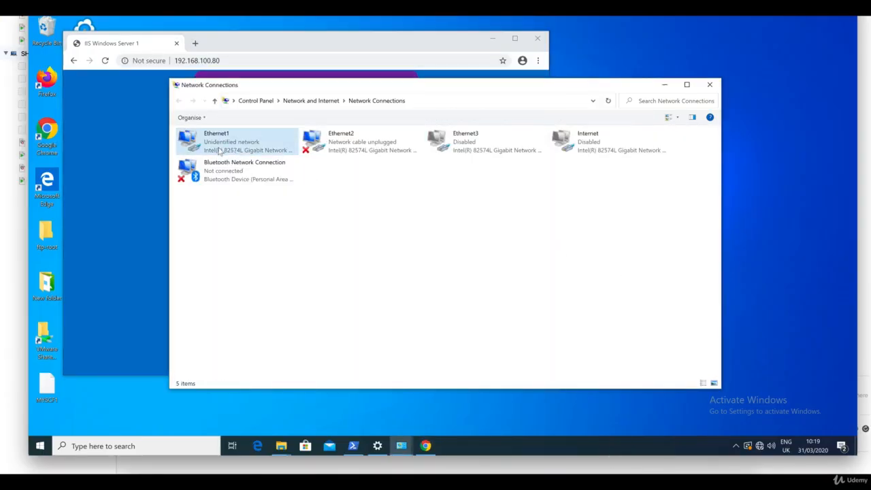
Check that Ethernet1's IPv4 is 192.168.100.15 with mask 255.255.255.0, then close Chrome
right_click(219, 149)
click(242, 239)
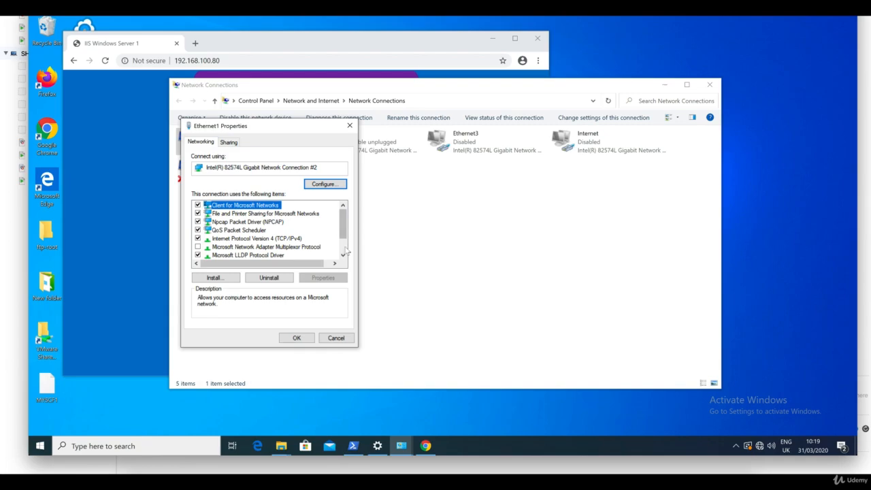
click(286, 240)
double_click(285, 240)
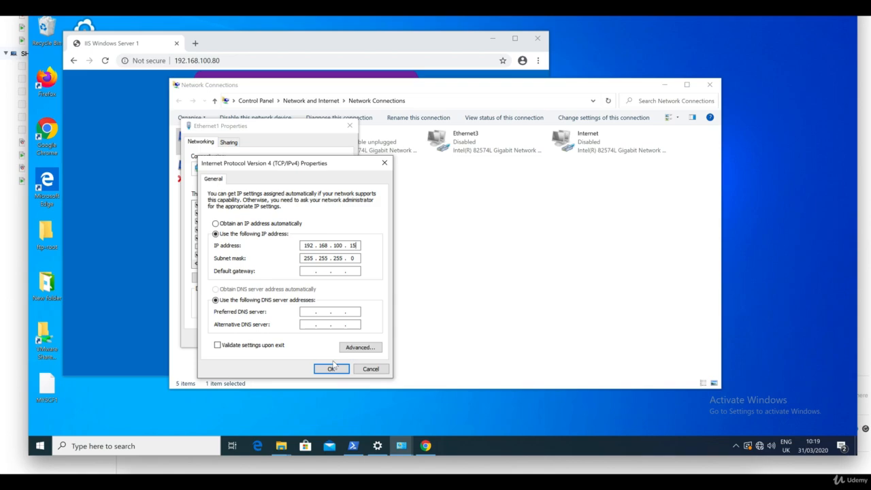
click(340, 370)
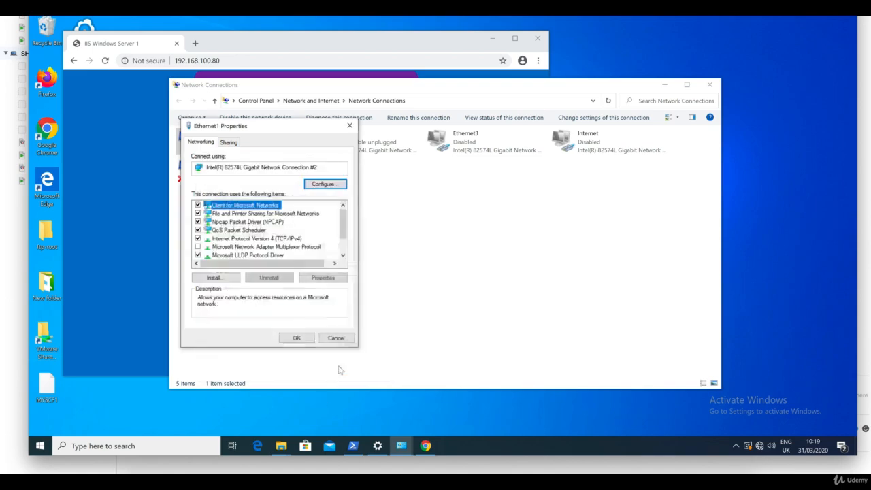
click(295, 336)
click(340, 288)
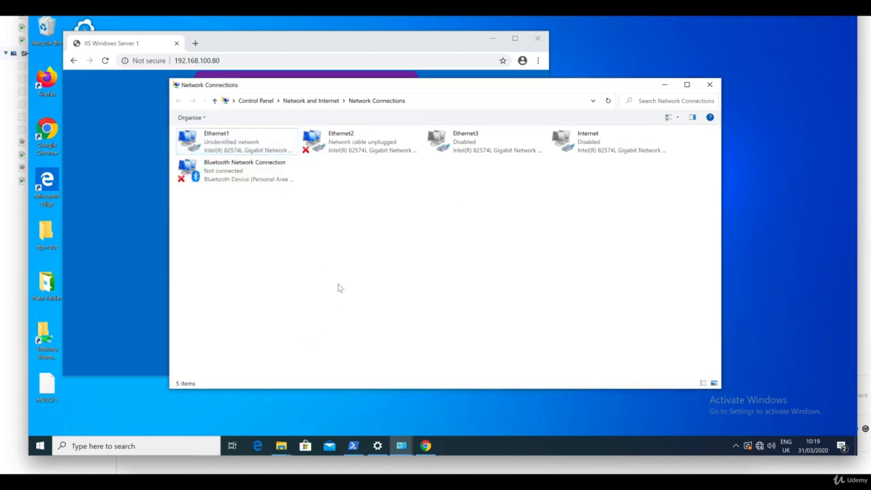
click(537, 38)
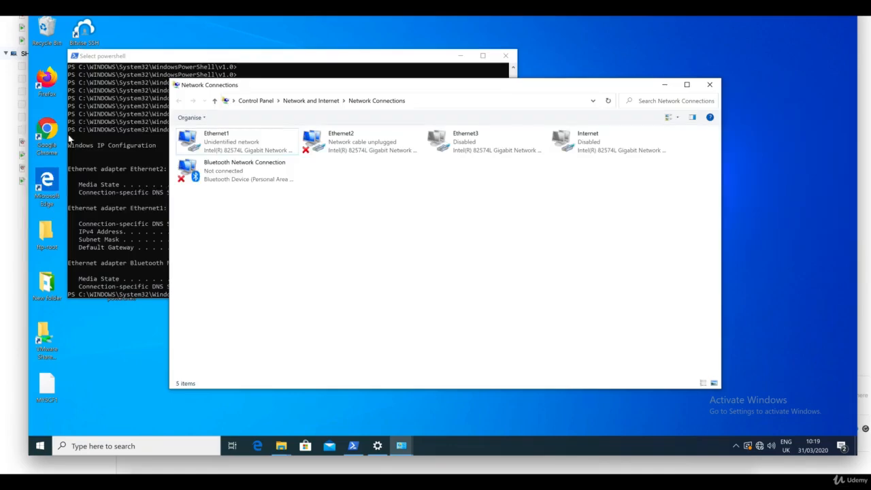
Load 192.168.100.80 in Microsoft Edge, reaching Web App 1 on server 10.0.0.81, and restore the window
click(257, 446)
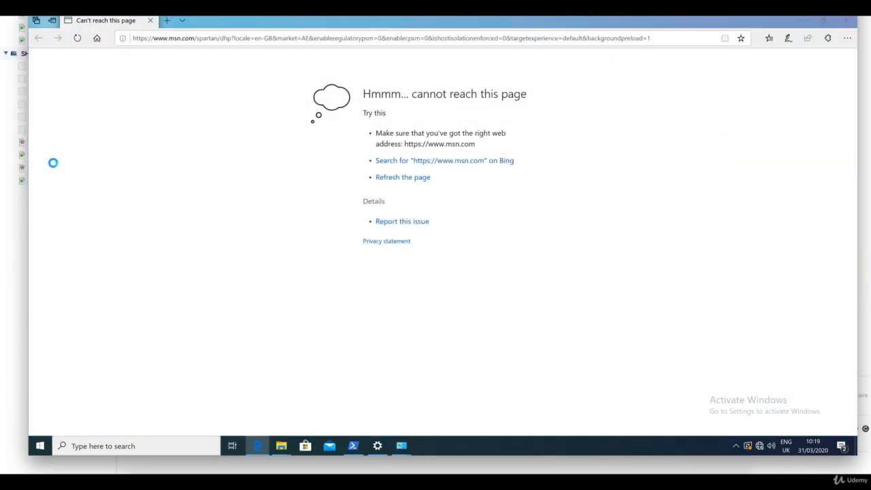
click(272, 38)
text(192)
key(Return)
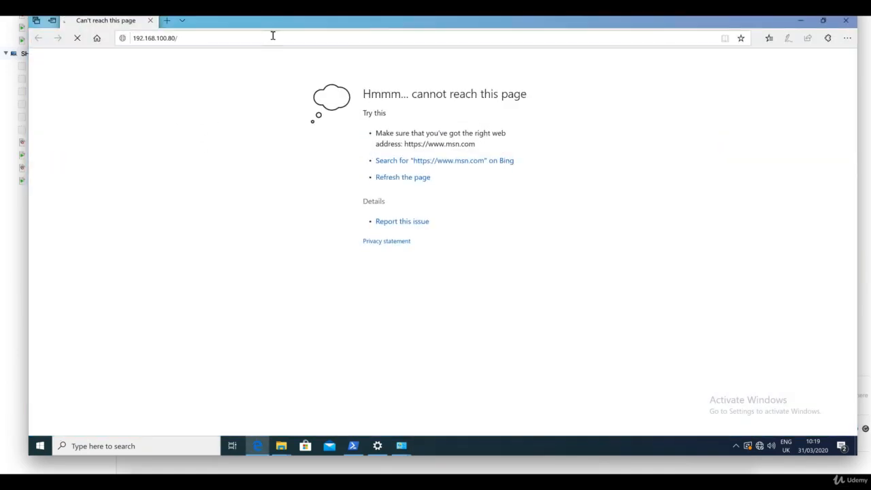
click(824, 21)
drag(454, 29, 471, 39)
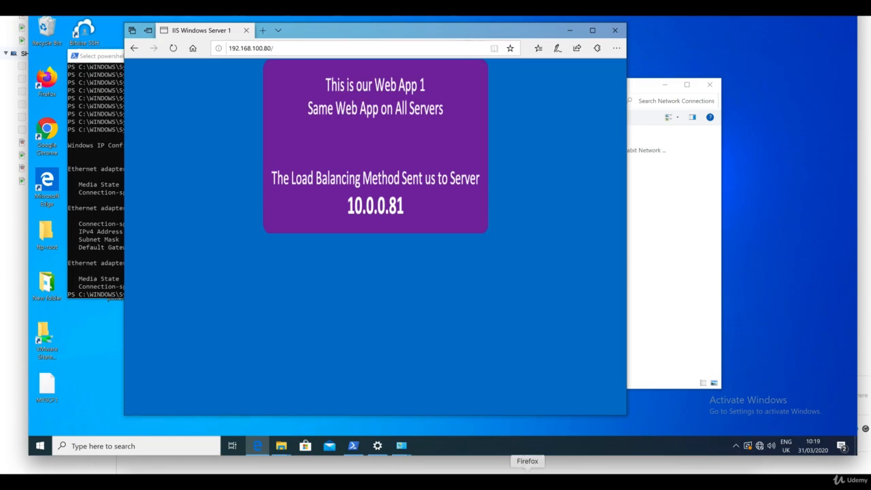
click(528, 477)
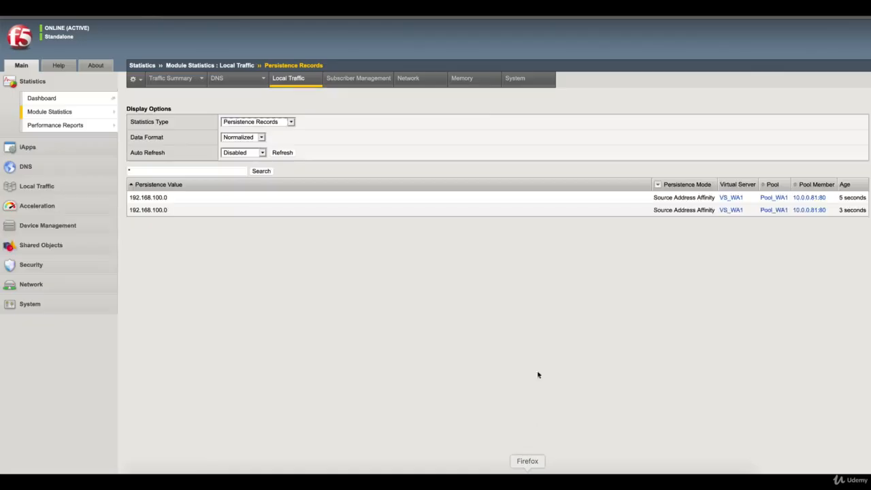
Refresh the persistence records and highlight the single 192.168.100.0 record on 10.0.0.81:80
click(284, 154)
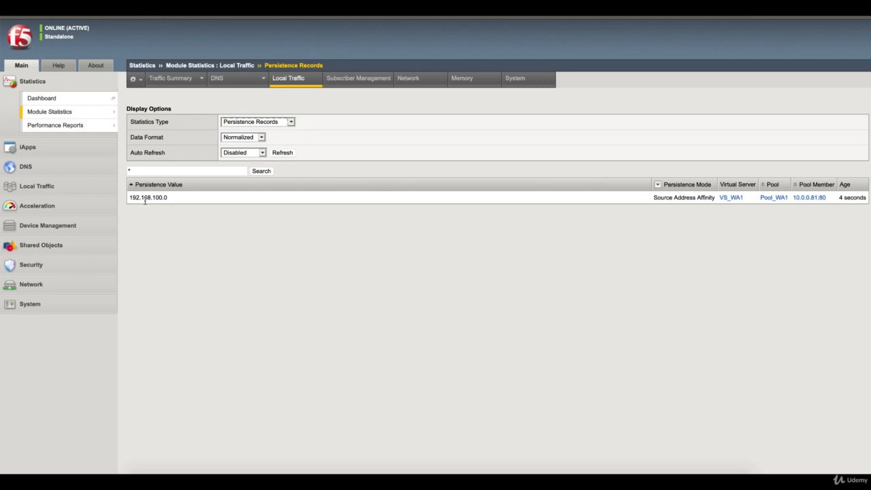
drag(170, 199, 132, 198)
key(super+Tab)
key(super+Tab)
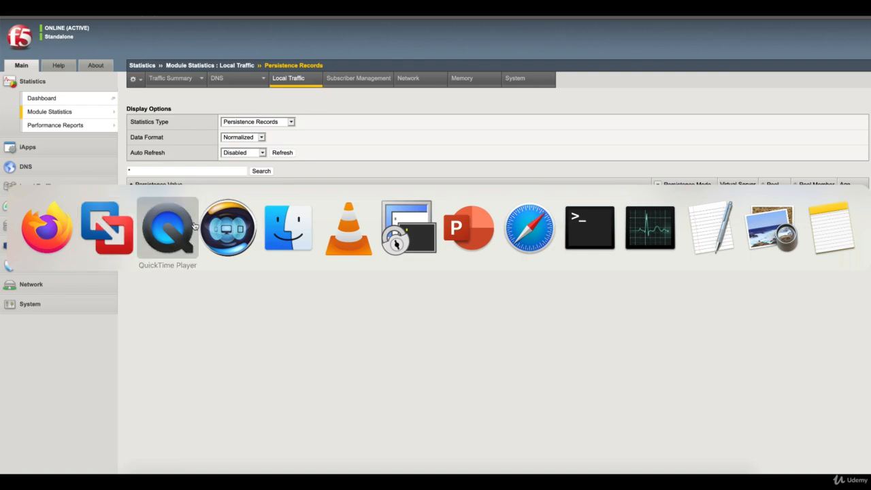
Write '/25' at the top of the whiteboard and underline Client 2's address 192.168.100.16
key(super+Tab)
key(super+Tab)
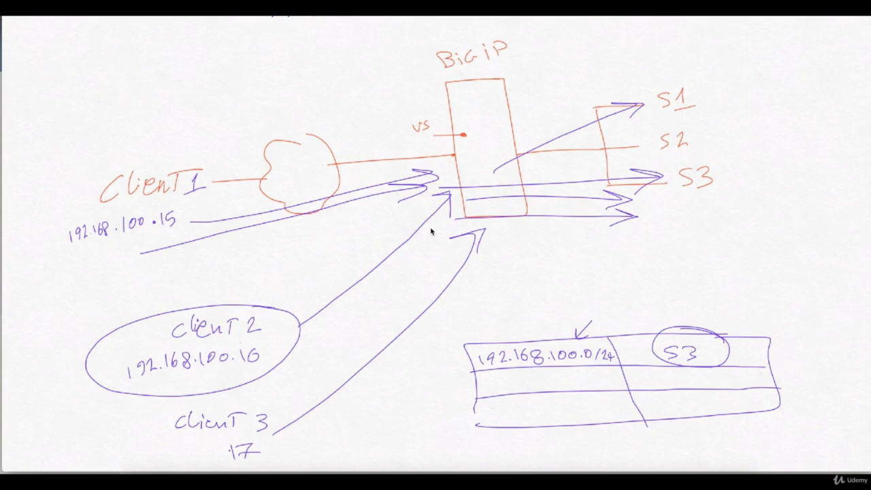
mouse_move(286, 35)
mouse_down()
mouse_move(277, 54)
mouse_move(324, 43)
mouse_move(313, 60)
mouse_up()
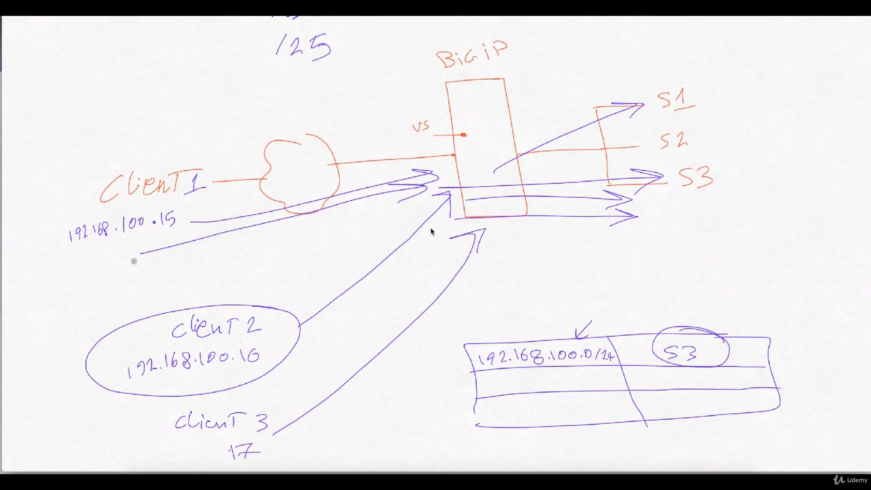
drag(136, 258, 185, 250)
drag(139, 261, 185, 255)
drag(143, 265, 182, 260)
drag(229, 371, 263, 370)
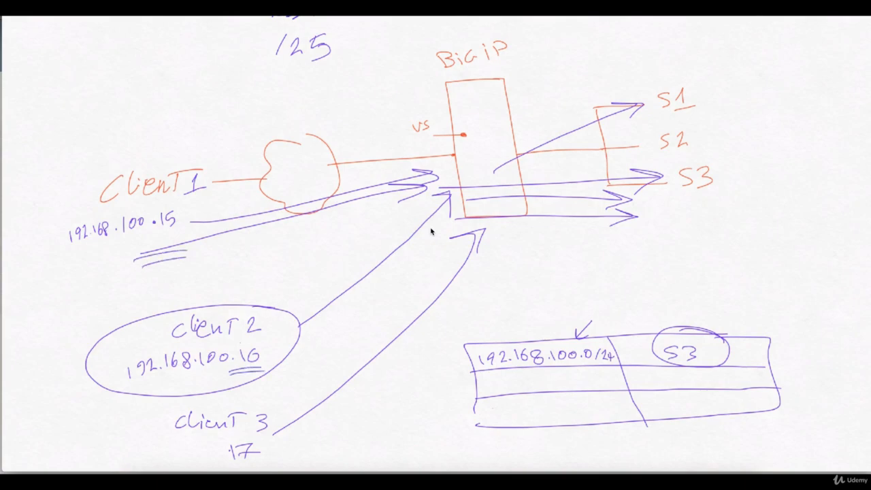